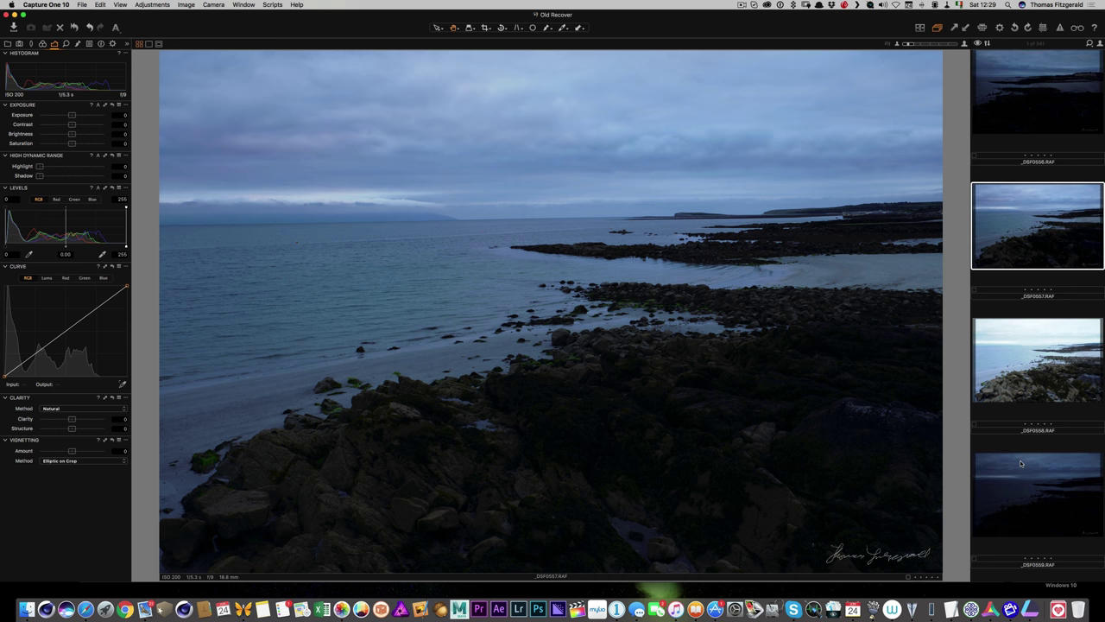
# - Select brackets _DSF0557–_DSF0559 together and drag them onto Aurora HDR 2017 in the Dock
pyautogui.scroll(-3, 1022, 465)
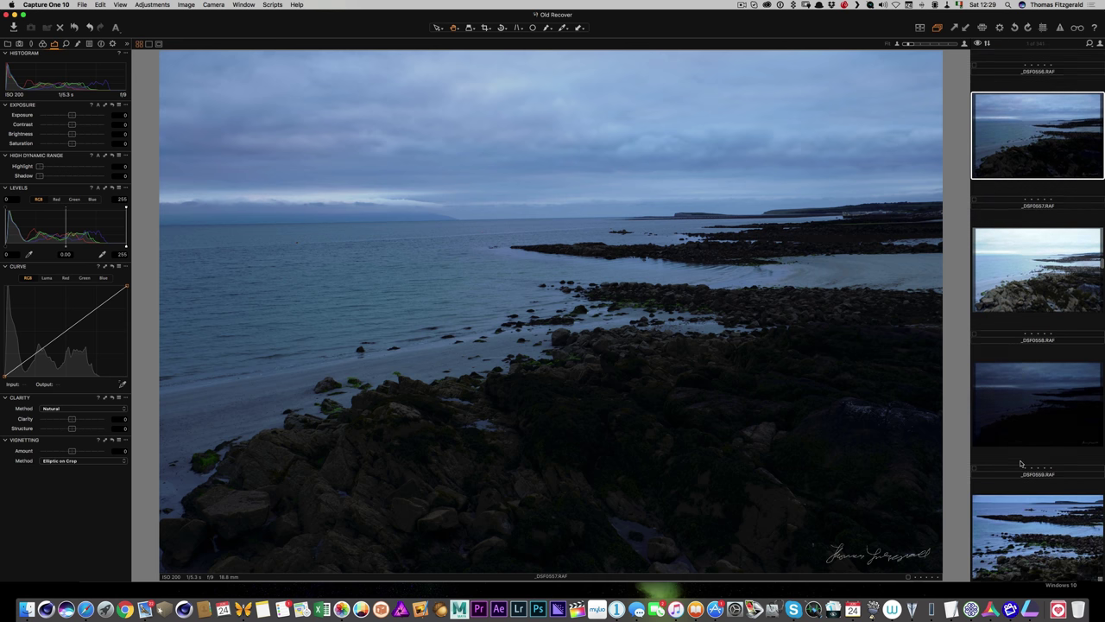
pyautogui.keyDown('shift'); pyautogui.click(1017, 406); pyautogui.keyUp('shift')
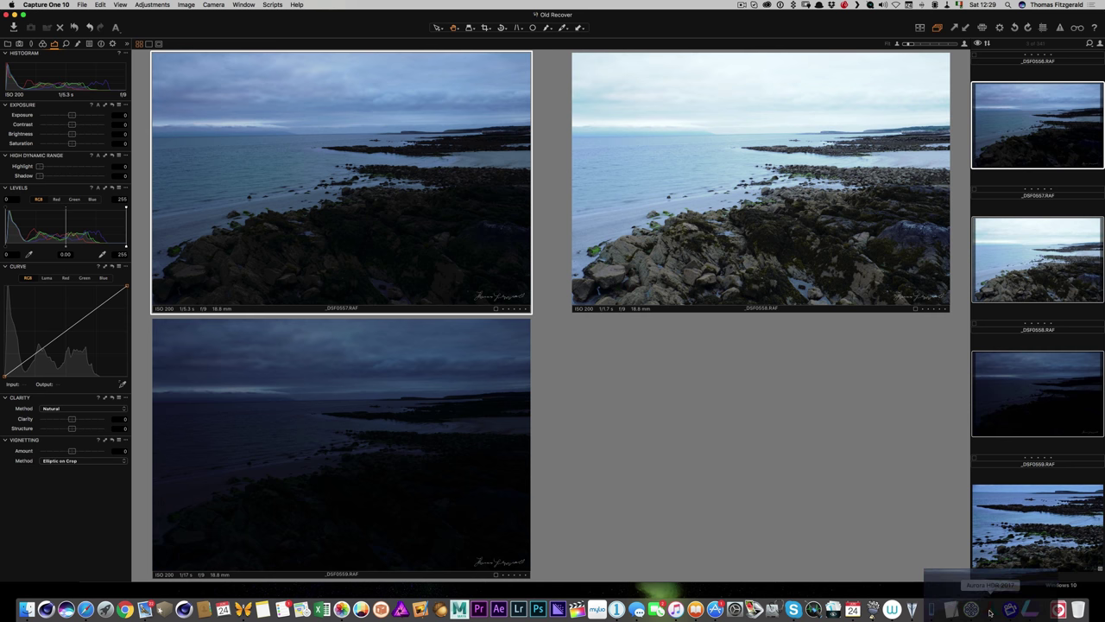
pyautogui.moveTo(990, 612); pyautogui.dragTo(990, 612)
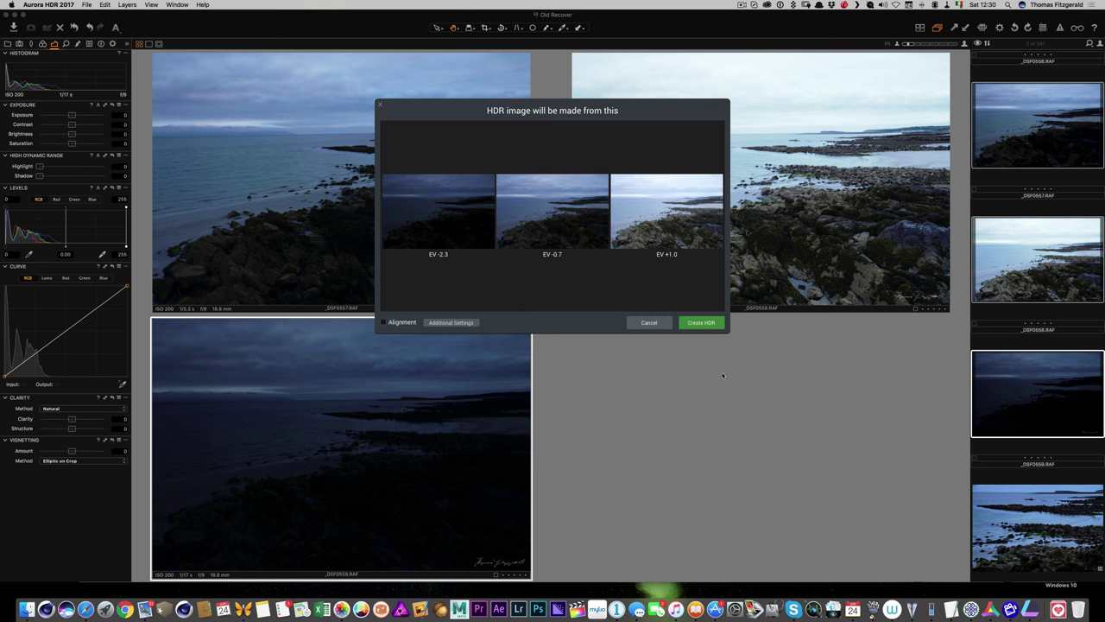
# - Create the HDR with alignment, chromatic aberration removal On and Low ghost reduction
pyautogui.moveTo(507, 229)
pyautogui.click(391, 323)
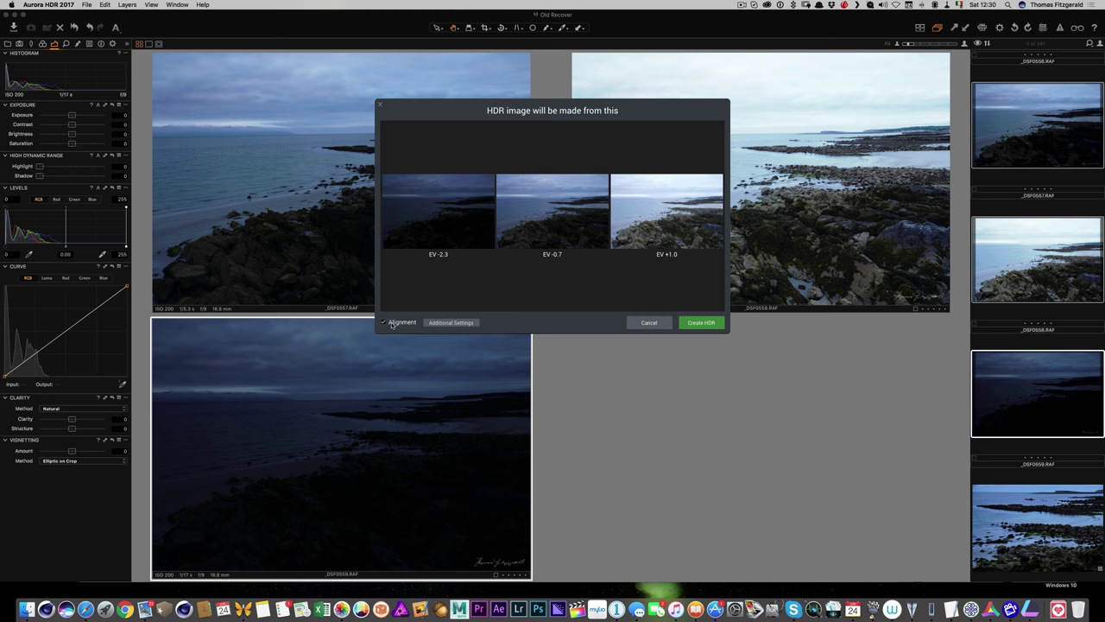
pyautogui.click(462, 325)
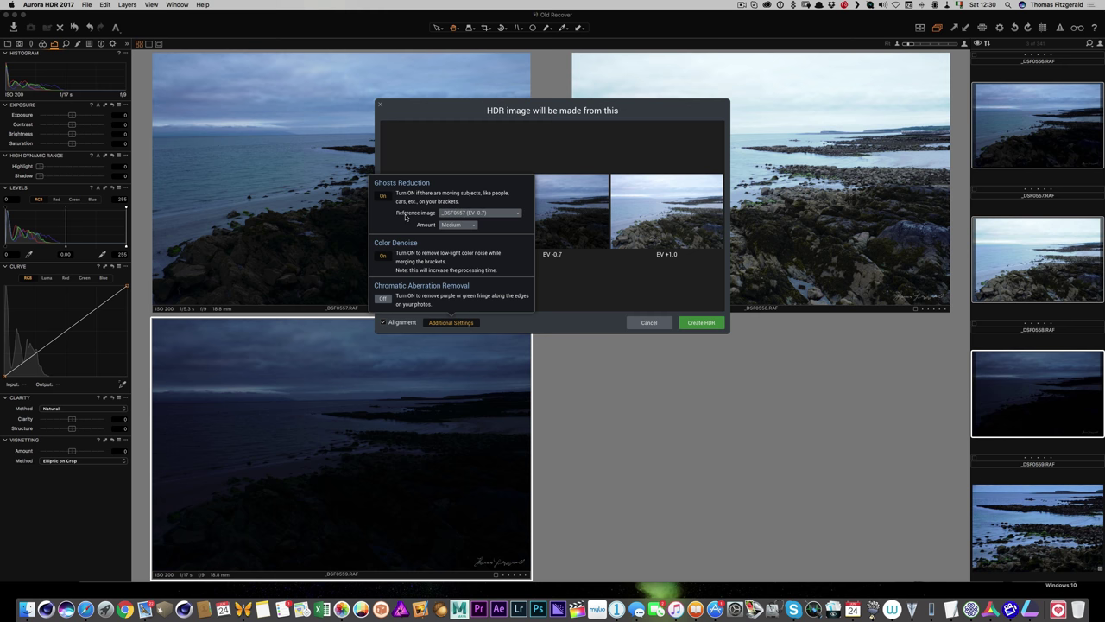
pyautogui.click(383, 299)
pyautogui.click(458, 225)
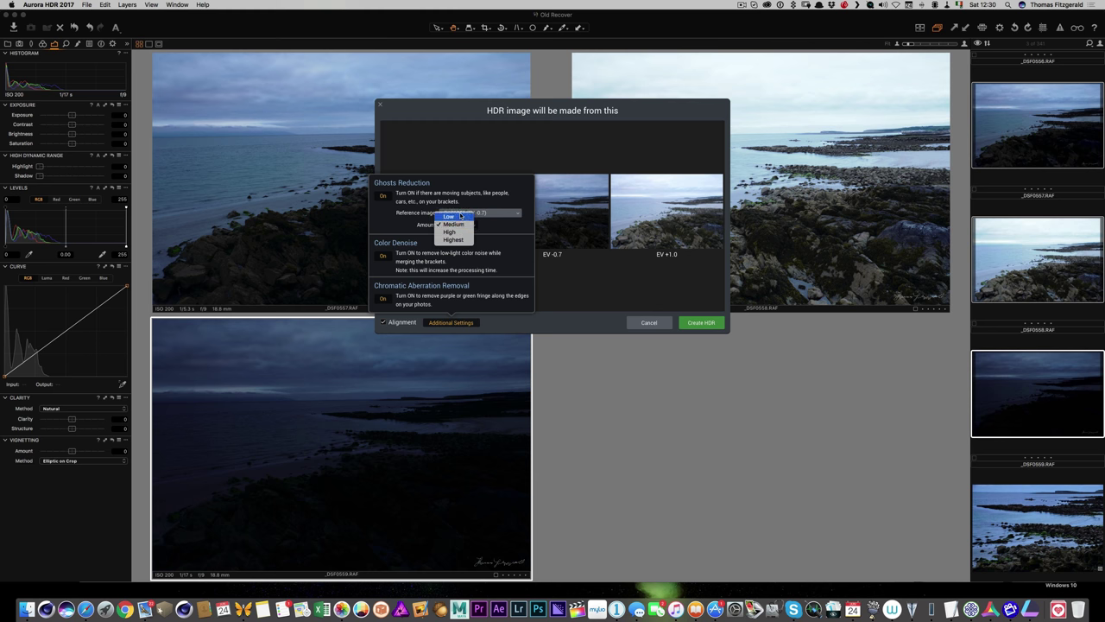
pyautogui.click(460, 215)
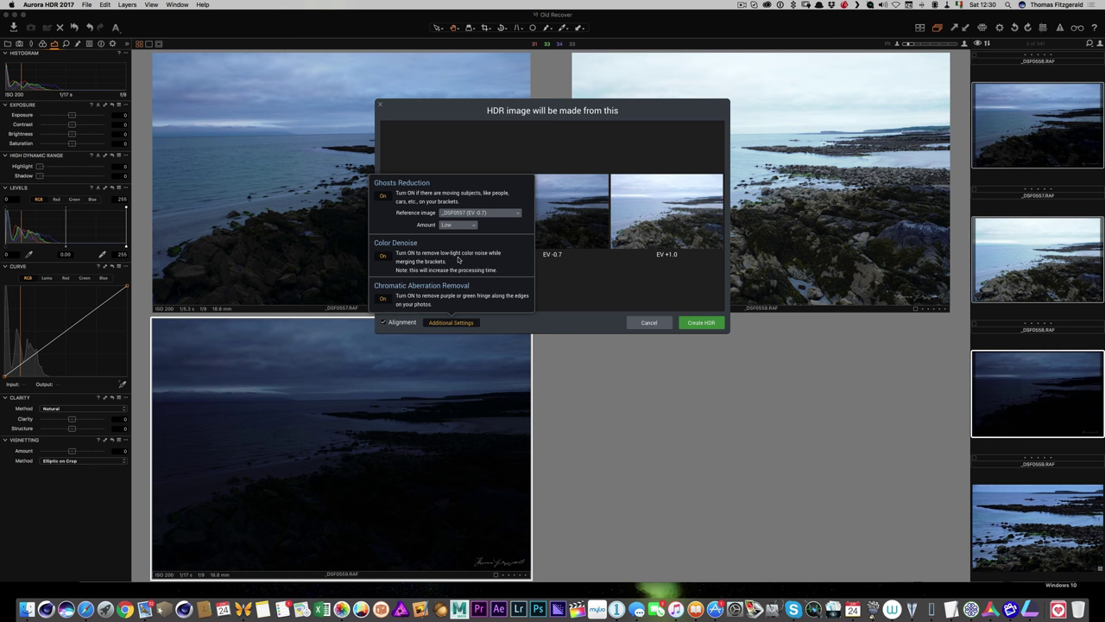
pyautogui.click(587, 291)
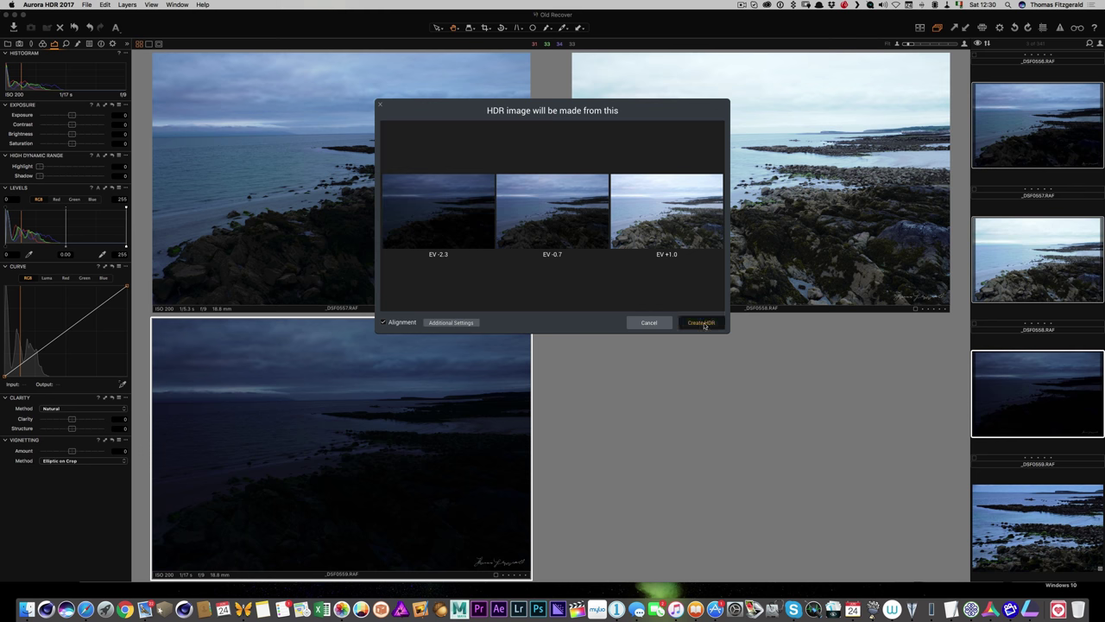
pyautogui.click(701, 323)
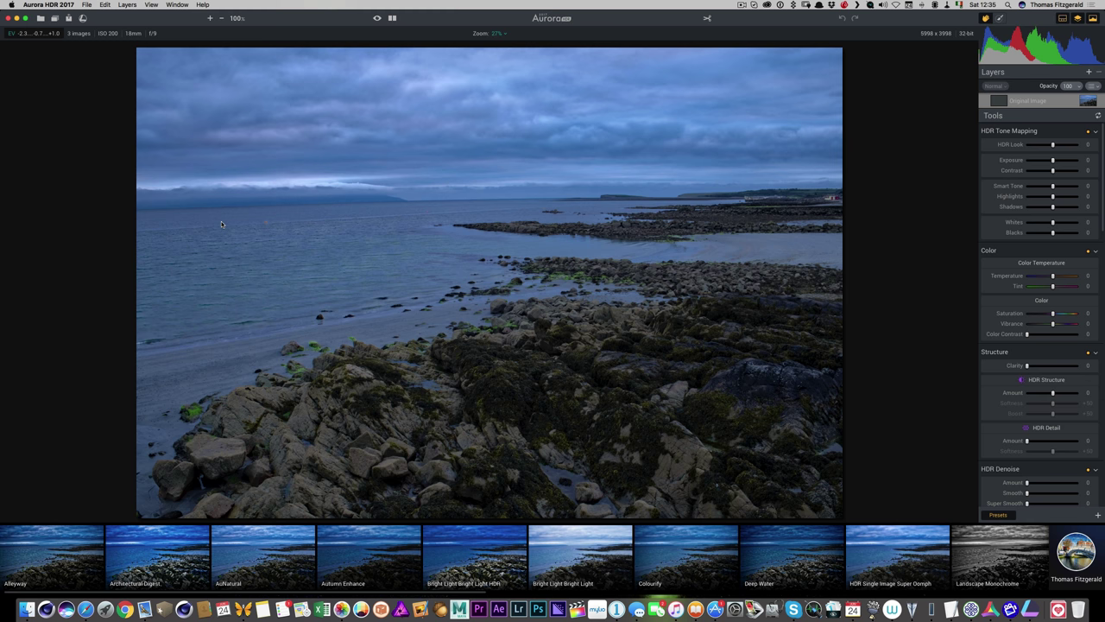
# - Close Aurora HDR, return to Capture One 10 and show _DSF0557 in single-image view
pyautogui.click(8, 18)
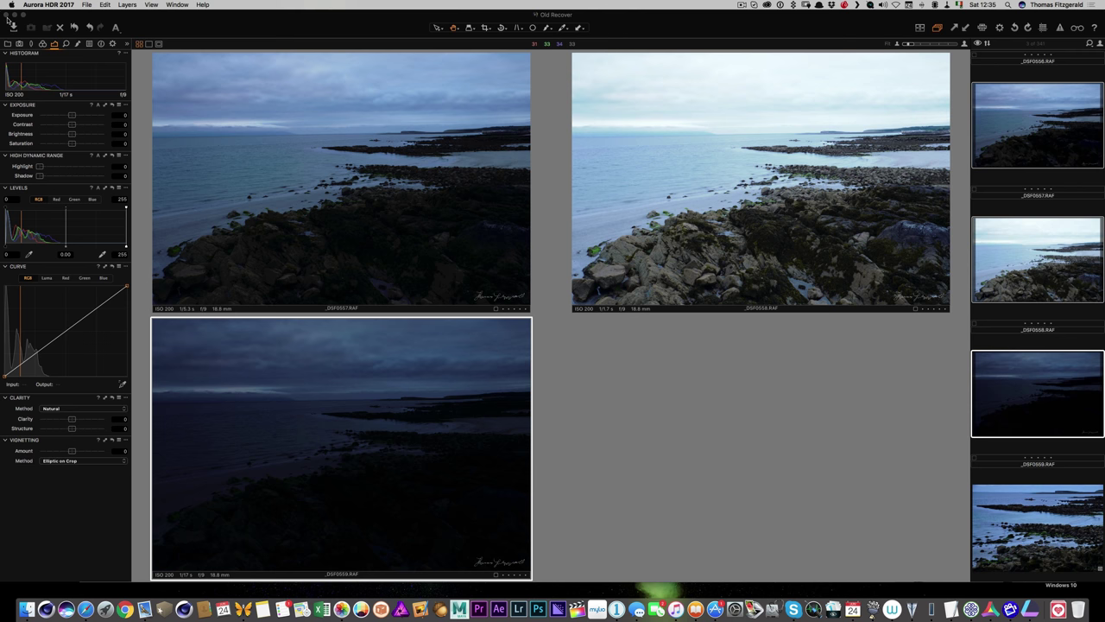
pyautogui.press('super+Tab')
pyautogui.press('super+Tab')
pyautogui.press('super+Tab')
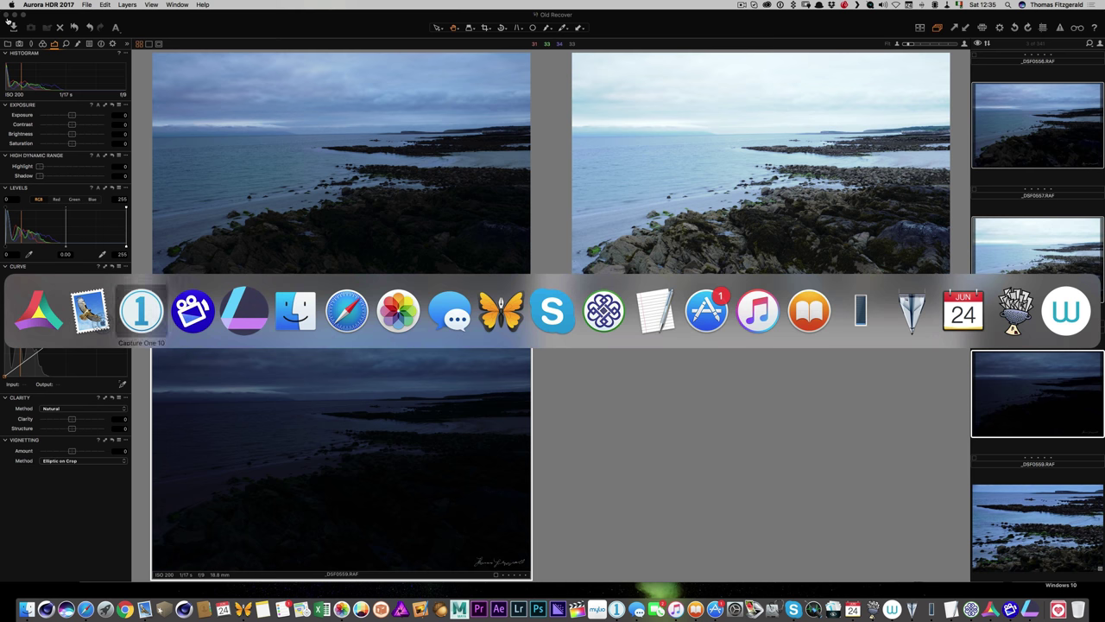
pyautogui.click(146, 320)
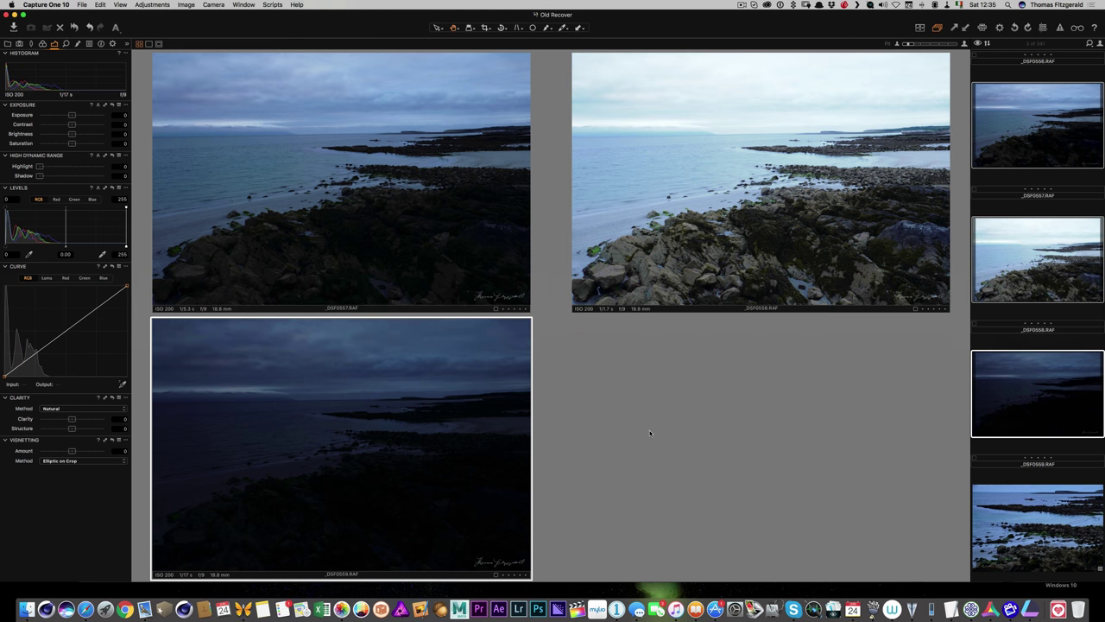
pyautogui.click(442, 165)
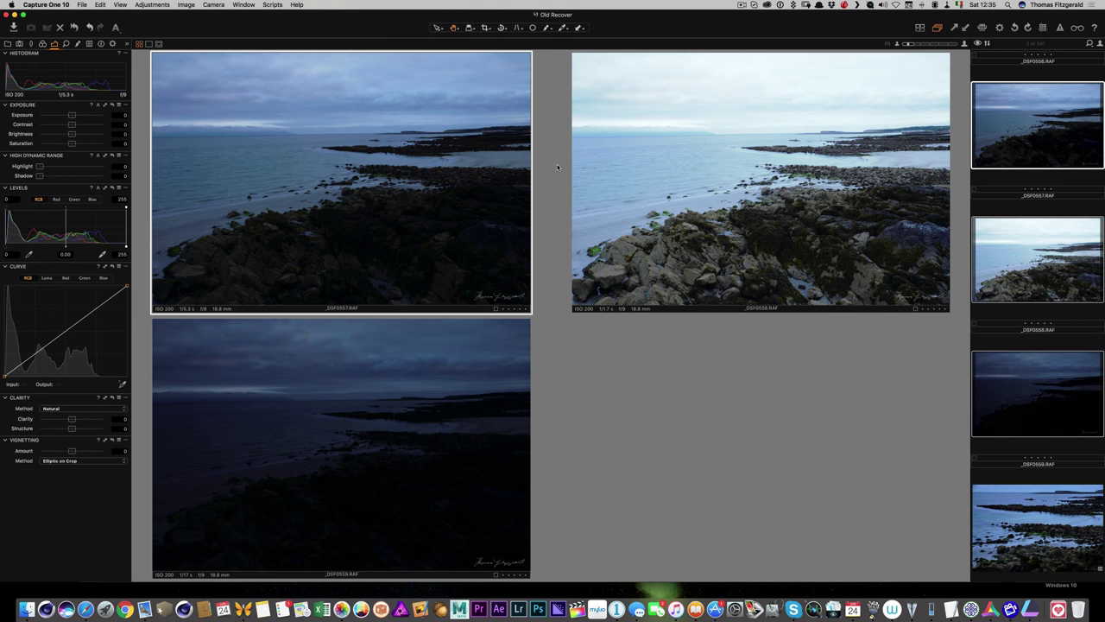
pyautogui.click(983, 118)
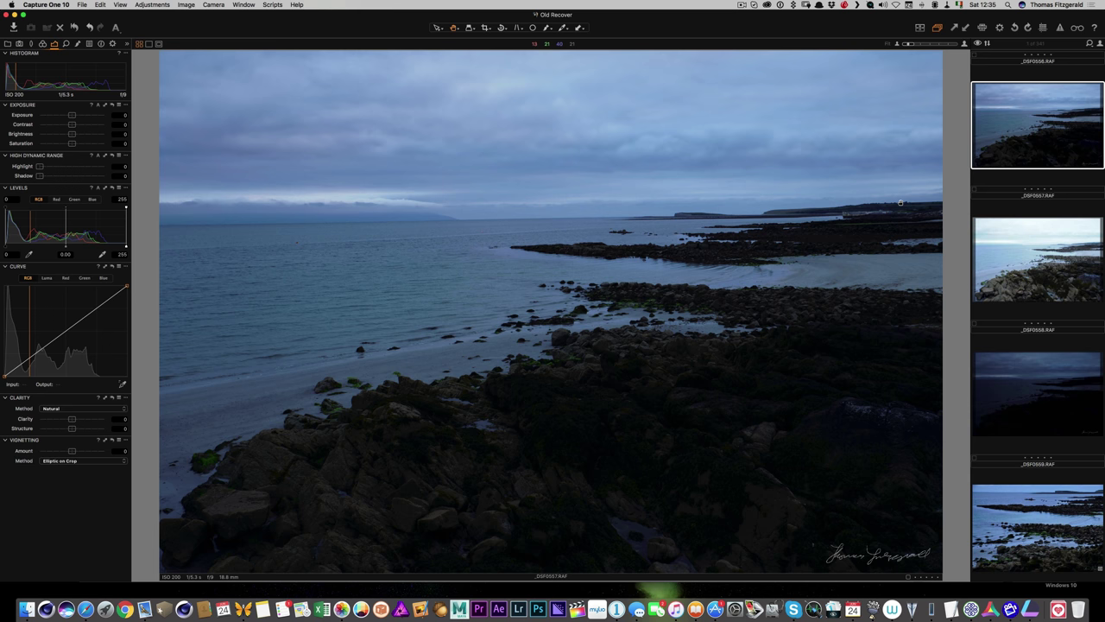
# - Straighten _DSF0557 along its horizon line and apply the level crop
pyautogui.click(502, 27)
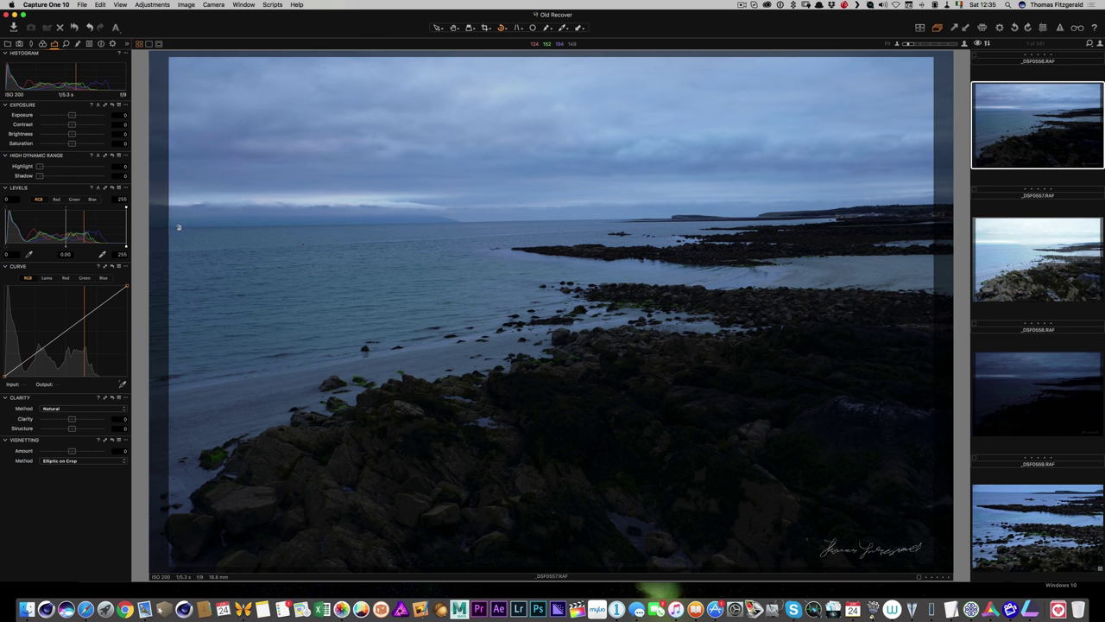
pyautogui.moveTo(176, 227); pyautogui.dragTo(918, 212)
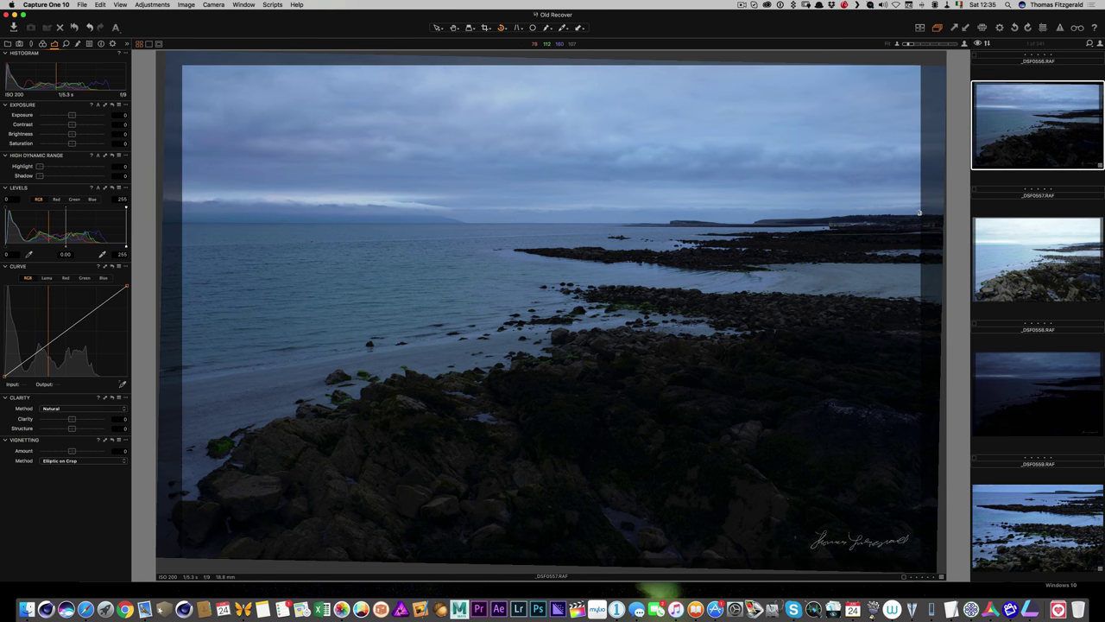
pyautogui.click(454, 29)
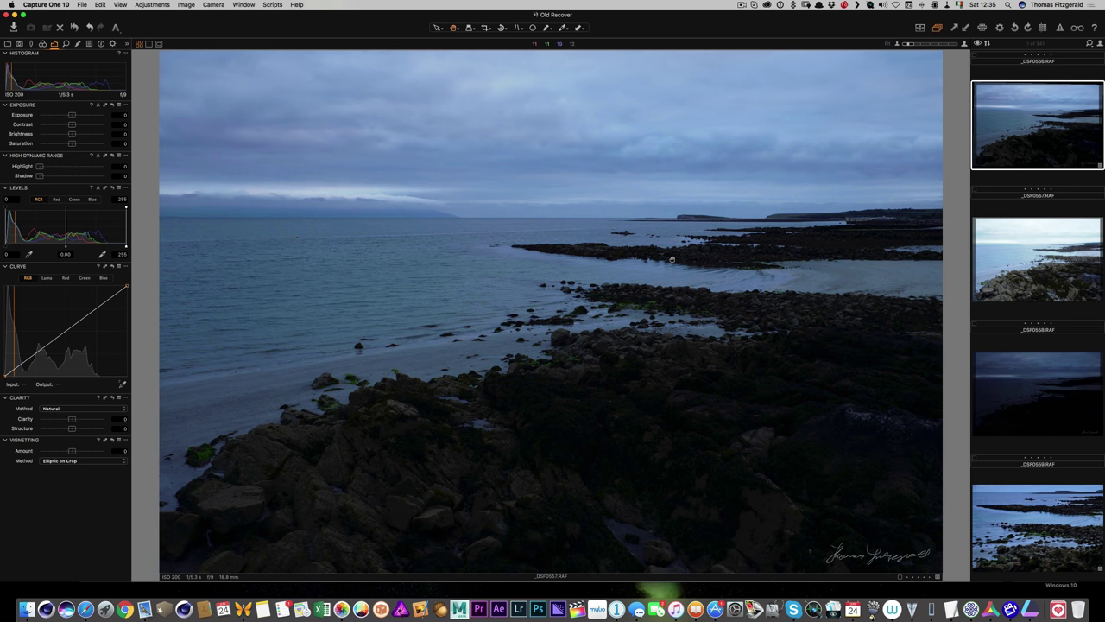
# - Open the Details tools, inspect the rocks at 100% across the frame, then zoom back to fit
pyautogui.click(65, 43)
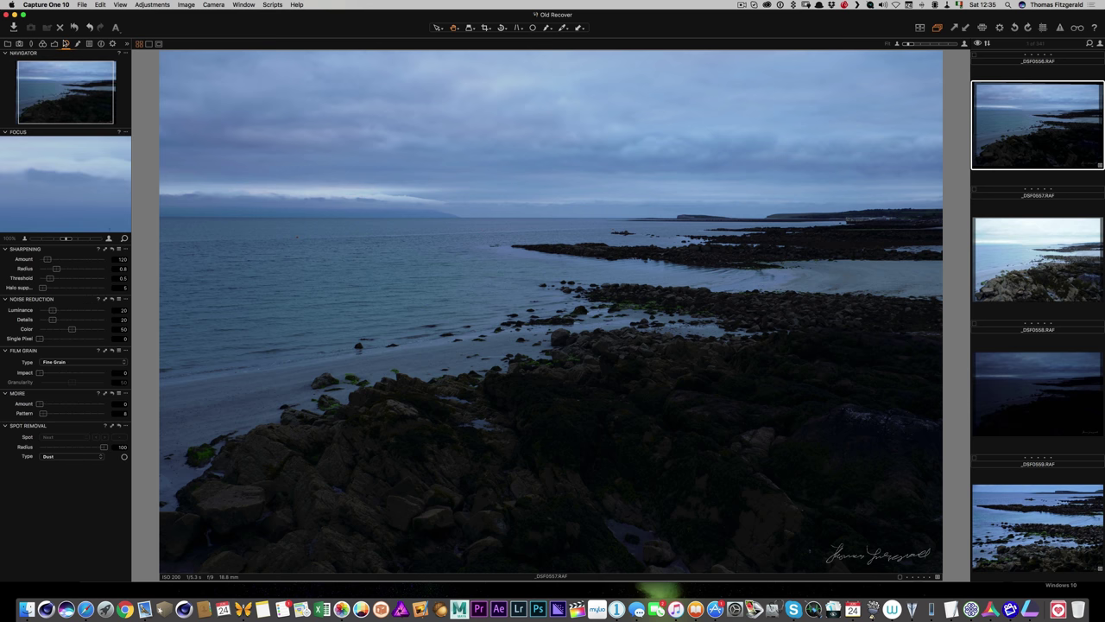
pyautogui.click(571, 365)
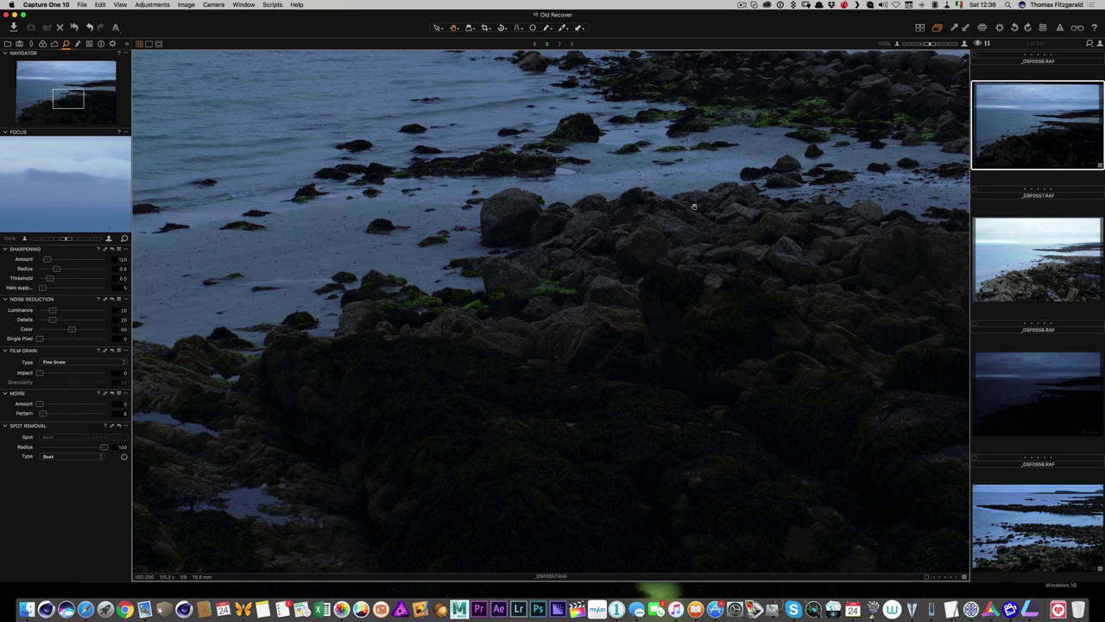
pyautogui.moveTo(674, 230); pyautogui.dragTo(527, 429)
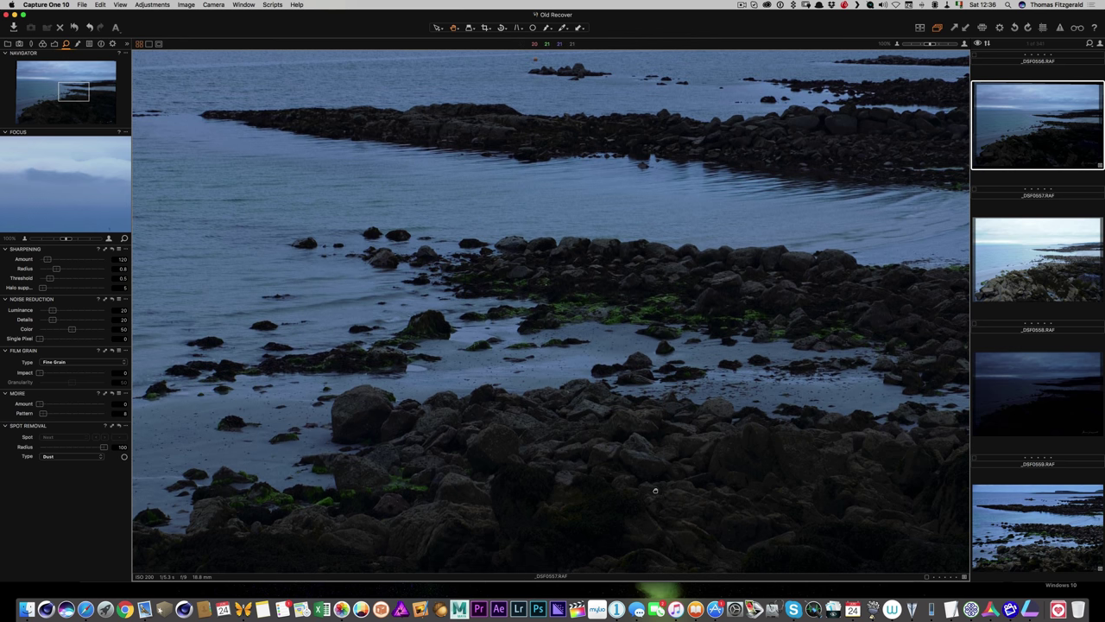
pyautogui.moveTo(655, 490); pyautogui.dragTo(759, 287)
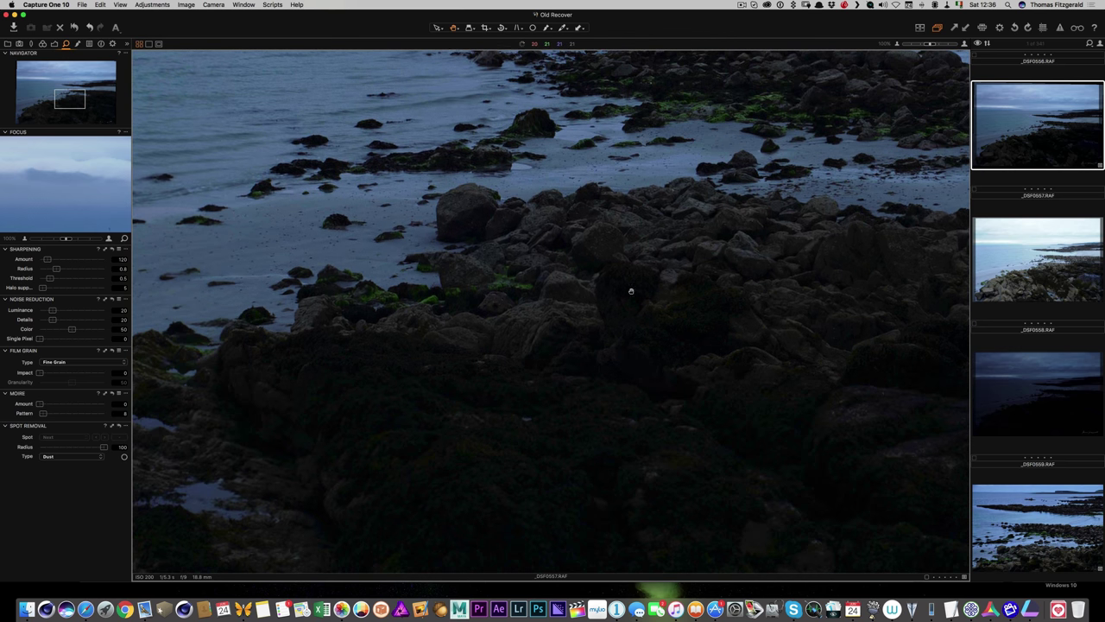
pyautogui.moveTo(408, 305); pyautogui.dragTo(728, 257)
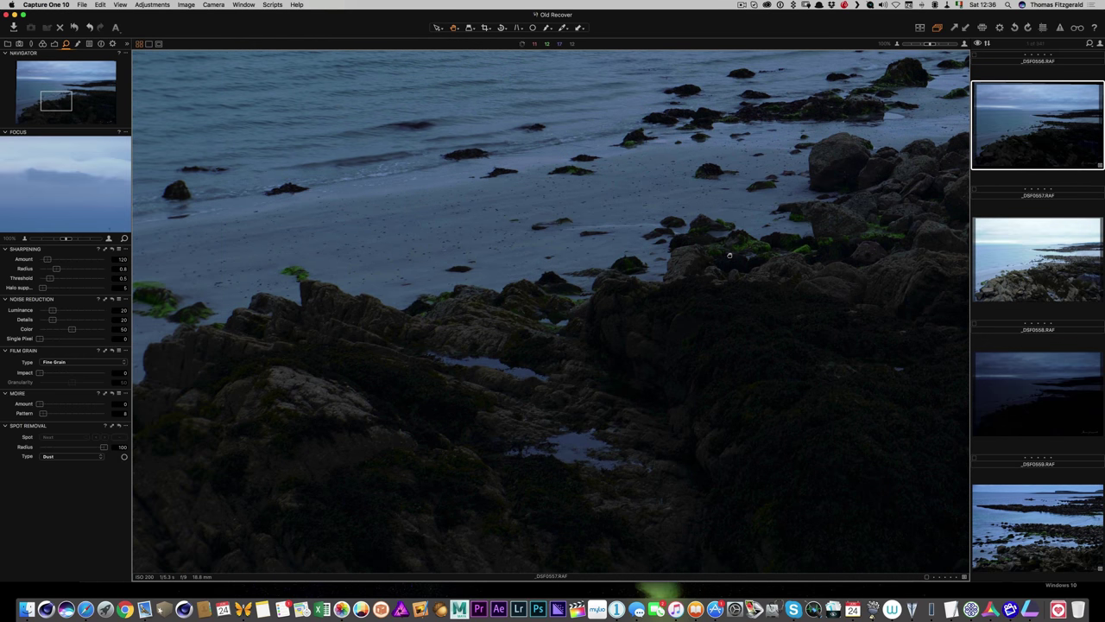
pyautogui.press('super+0')
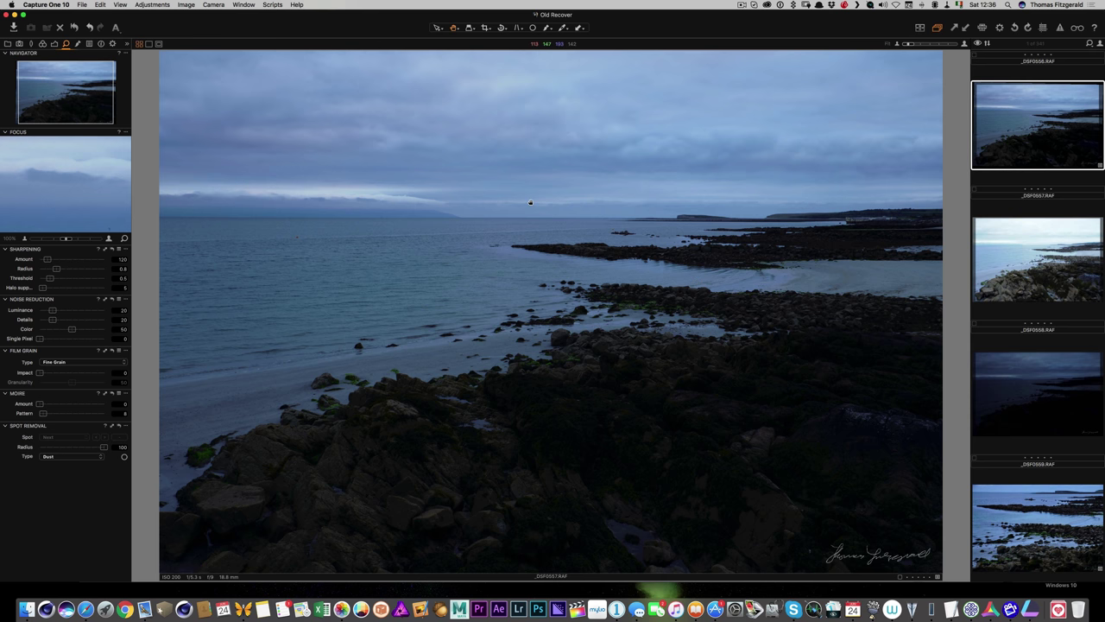
# - View the brighter _DSF0558 bracket, then the darkest _DSF0559 bracket
pyautogui.click(1039, 279)
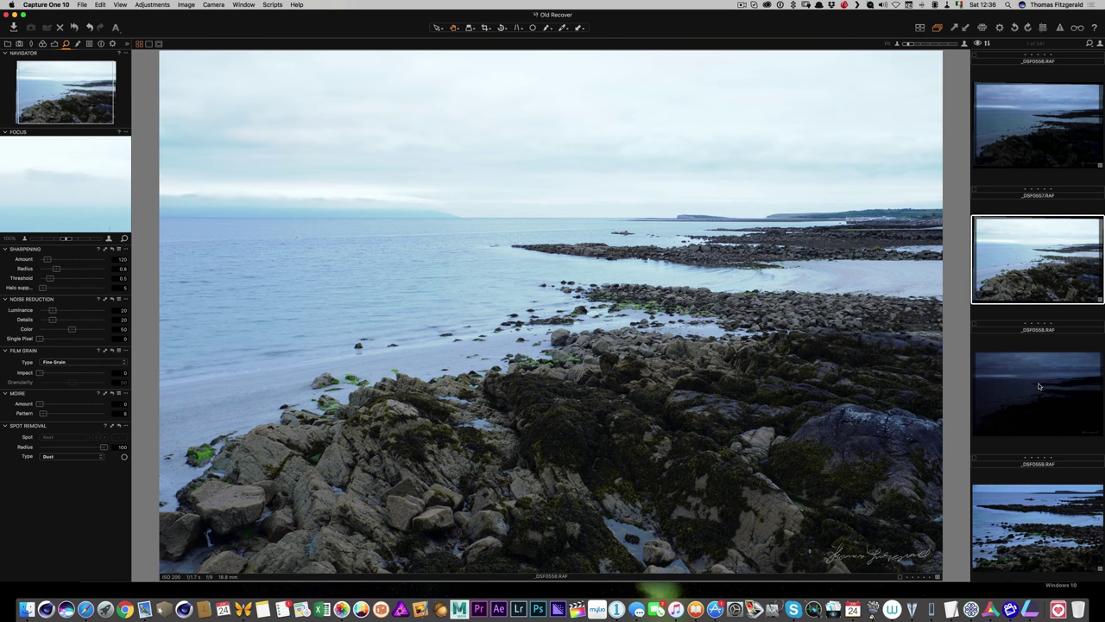
pyautogui.click(1040, 386)
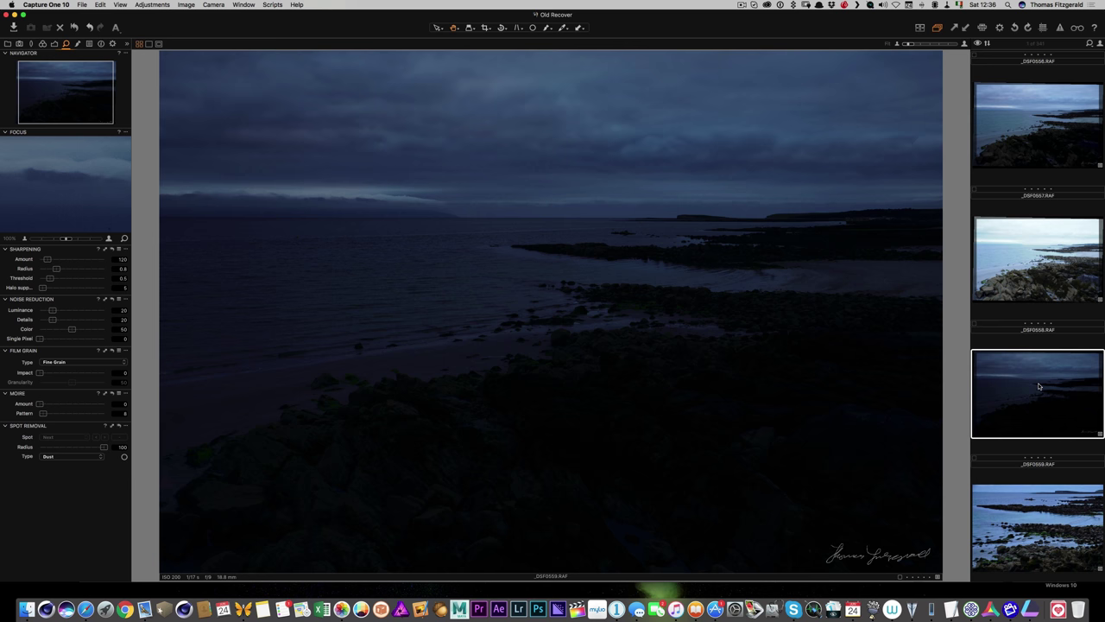
# - Reselect all three brackets, pick Aurora HDR 2017 in the Edit With recipe, then cancel it
pyautogui.keyDown('shift'); pyautogui.click(1027, 125); pyautogui.keyUp('shift')
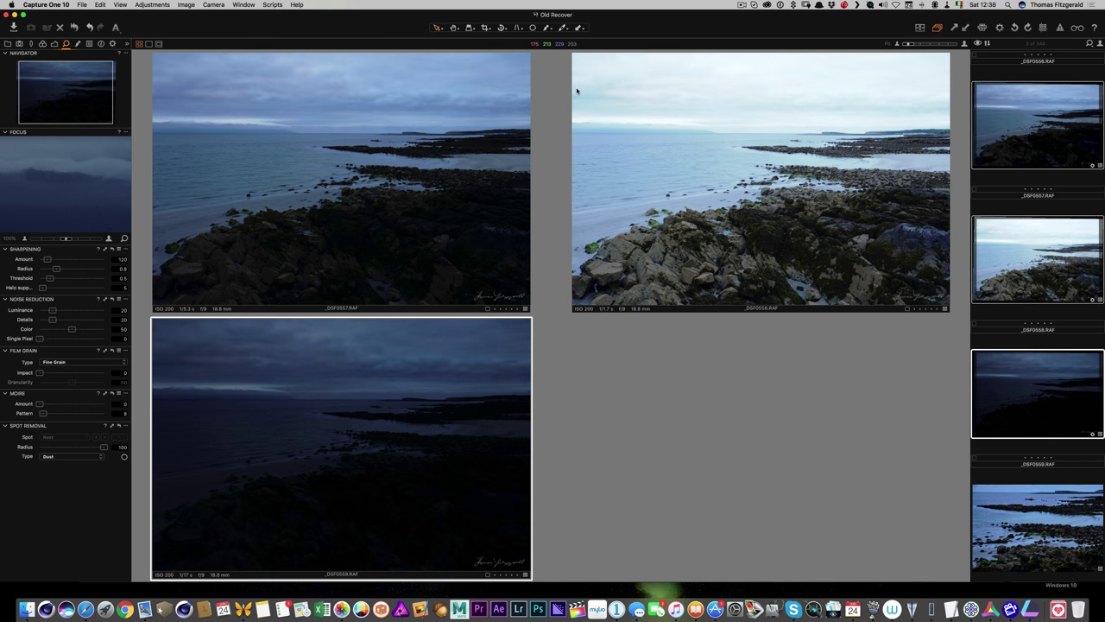
pyautogui.rightClick(448, 125)
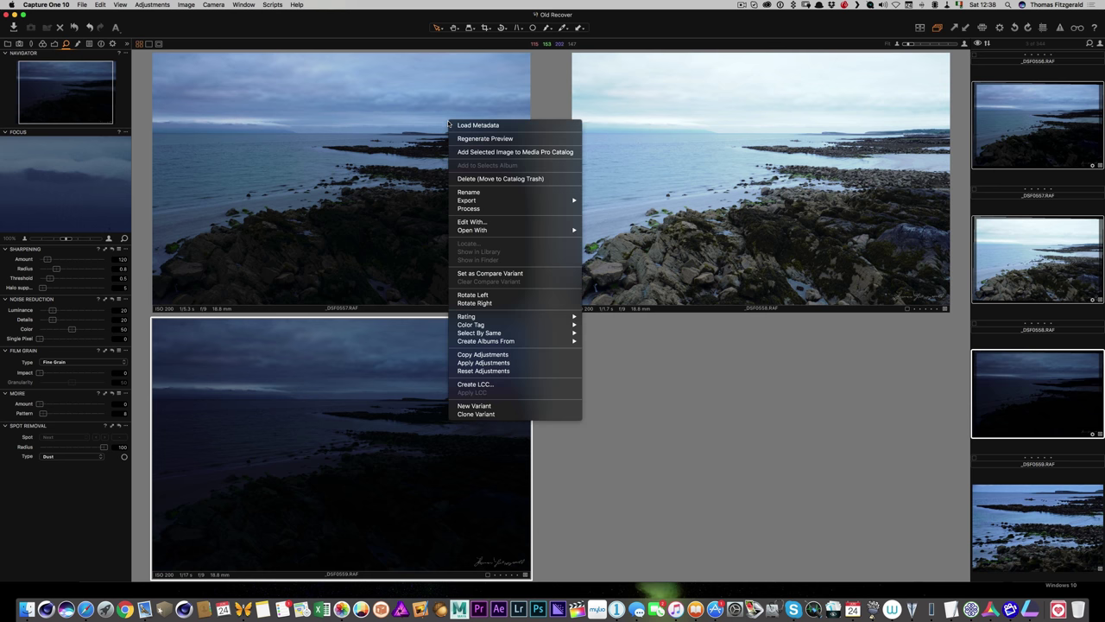
pyautogui.click(528, 226)
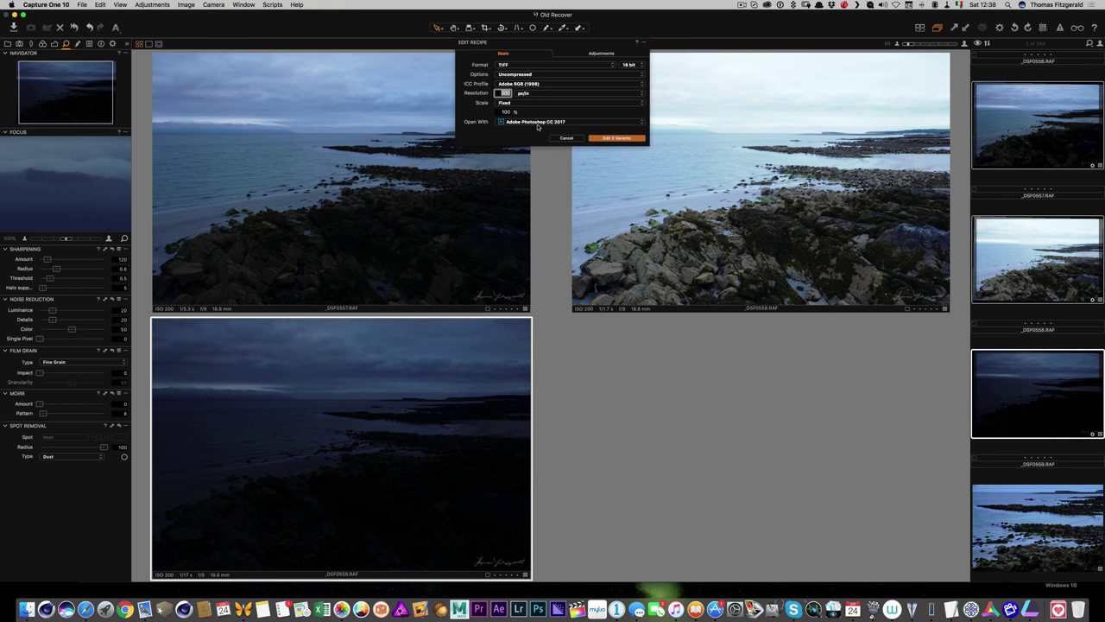
pyautogui.click(537, 122)
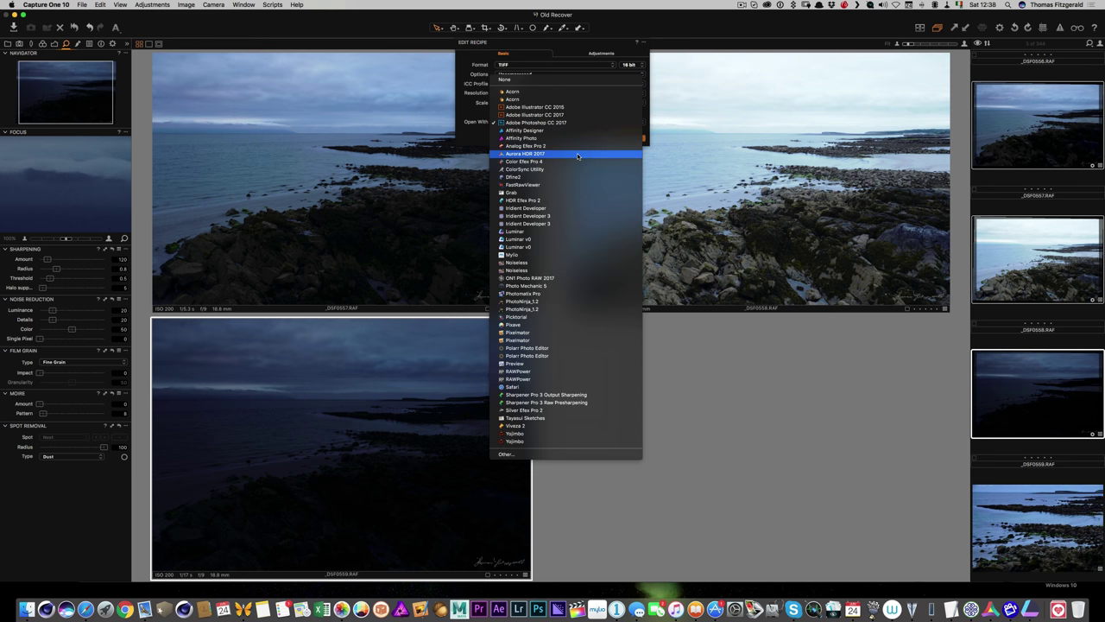
pyautogui.click(578, 154)
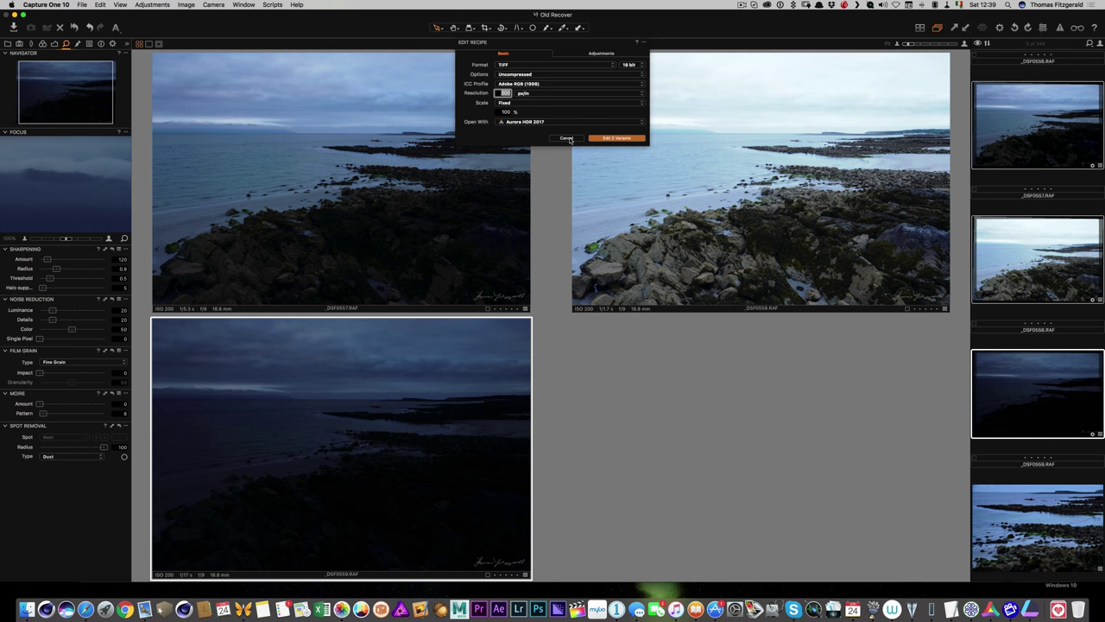
pyautogui.click(566, 138)
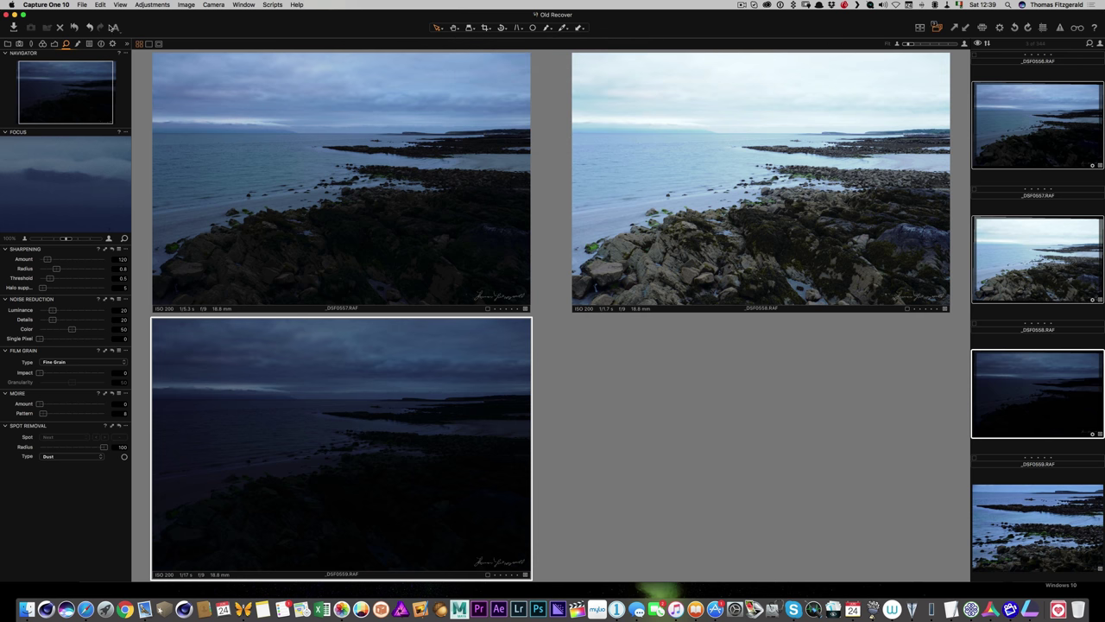
# - Export the three variants as 16-bit PSD files to the Desktop's Hdr-Test folder
pyautogui.click(83, 4)
pyautogui.moveTo(169, 327)
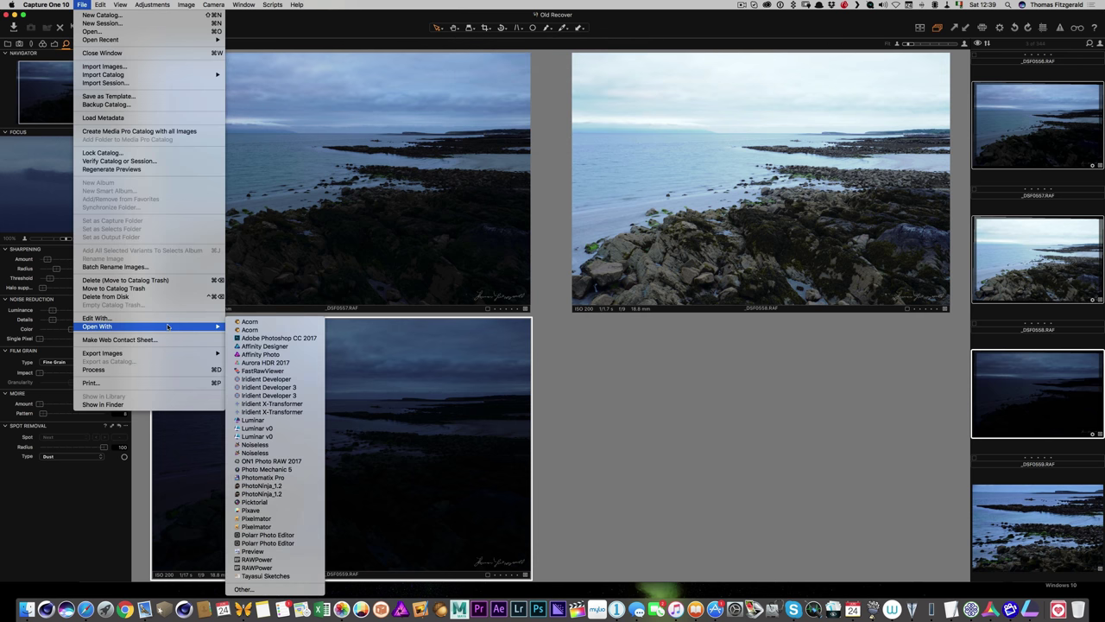
pyautogui.moveTo(194, 356)
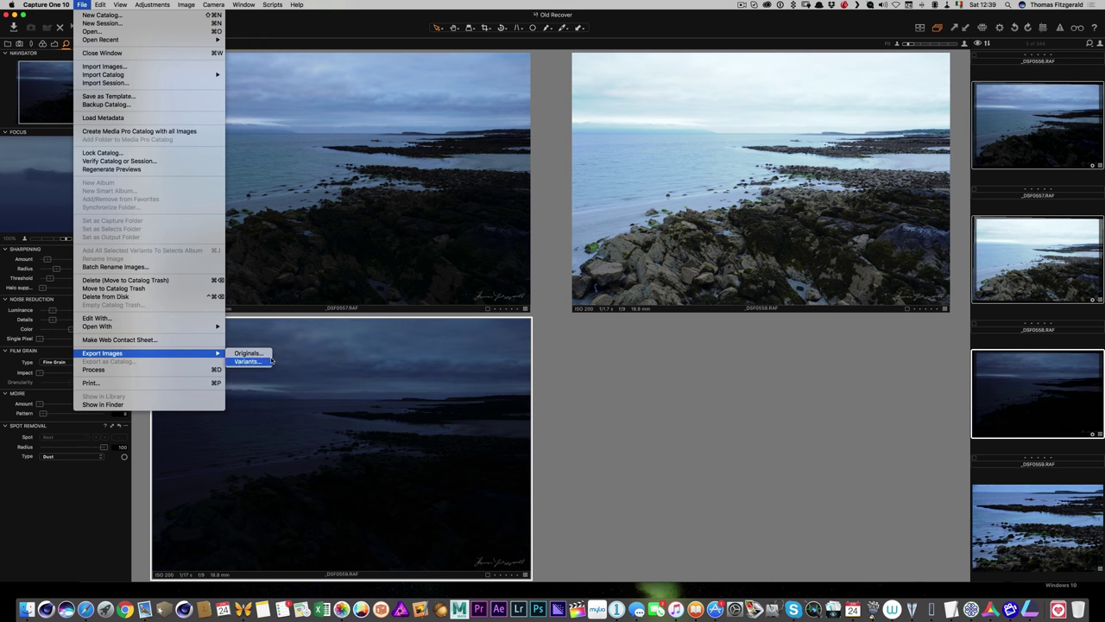
pyautogui.click(263, 354)
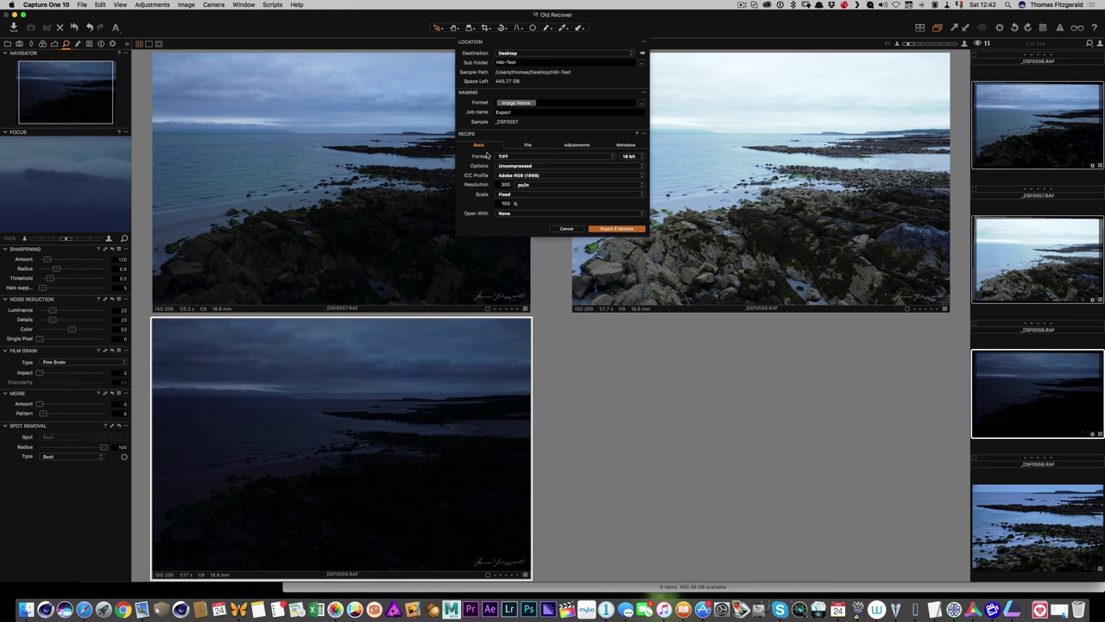
pyautogui.click(513, 157)
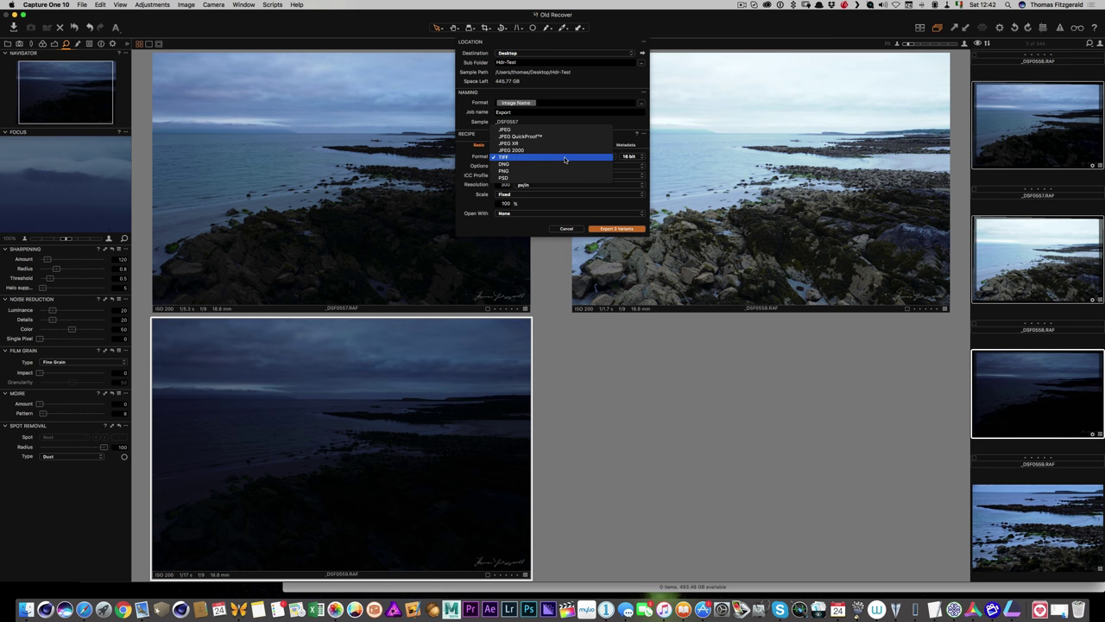
pyautogui.click(503, 157)
pyautogui.click(502, 157)
pyautogui.click(524, 179)
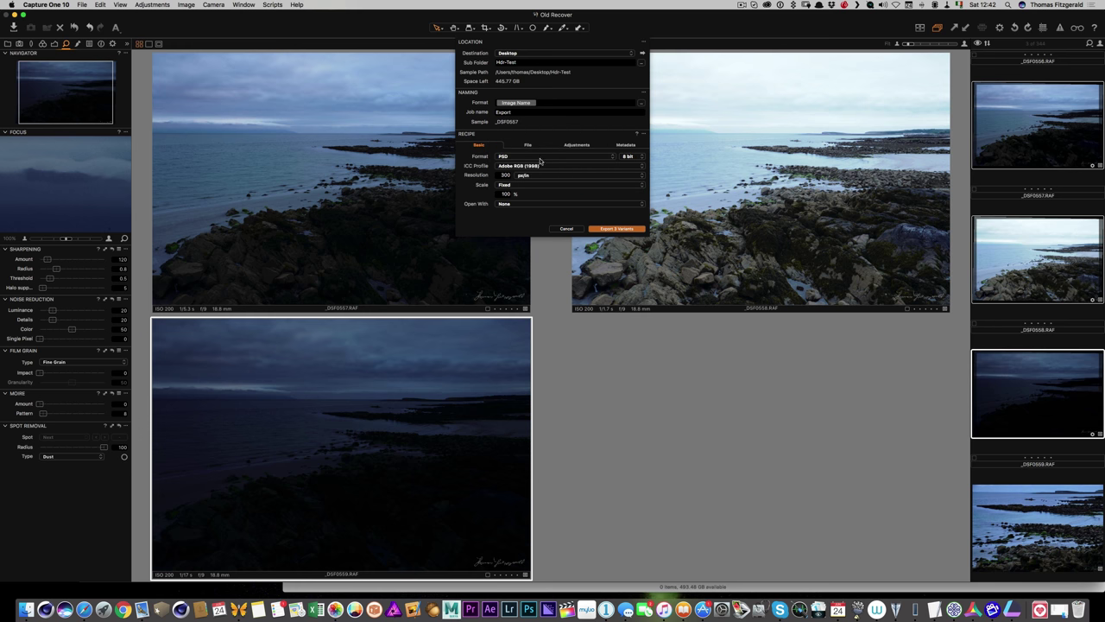
pyautogui.click(639, 156)
pyautogui.click(634, 164)
pyautogui.click(621, 229)
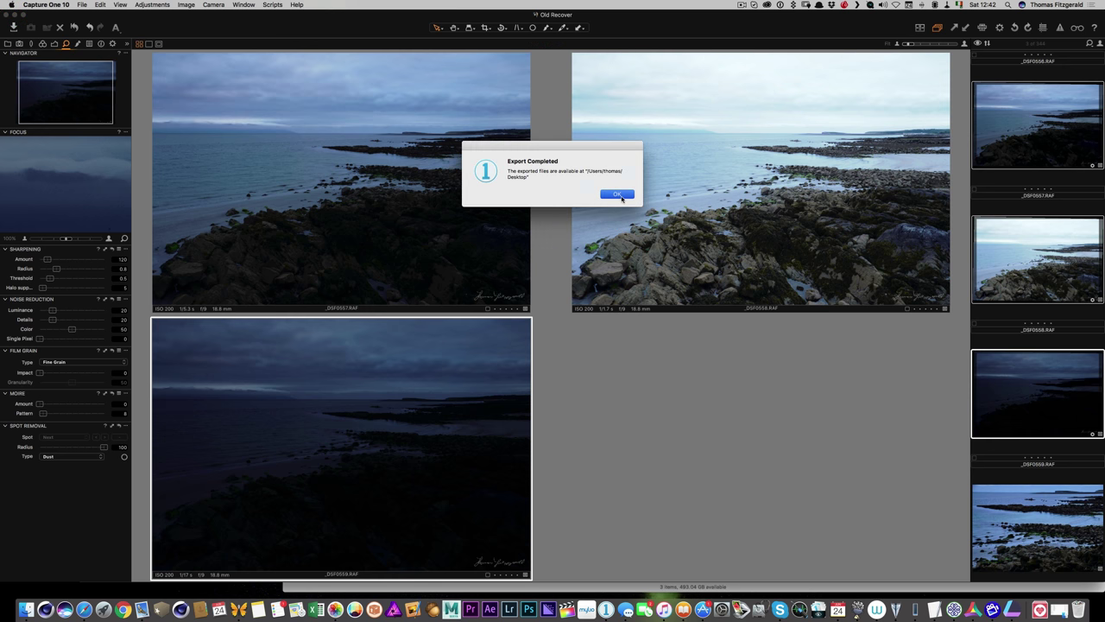
pyautogui.click(631, 196)
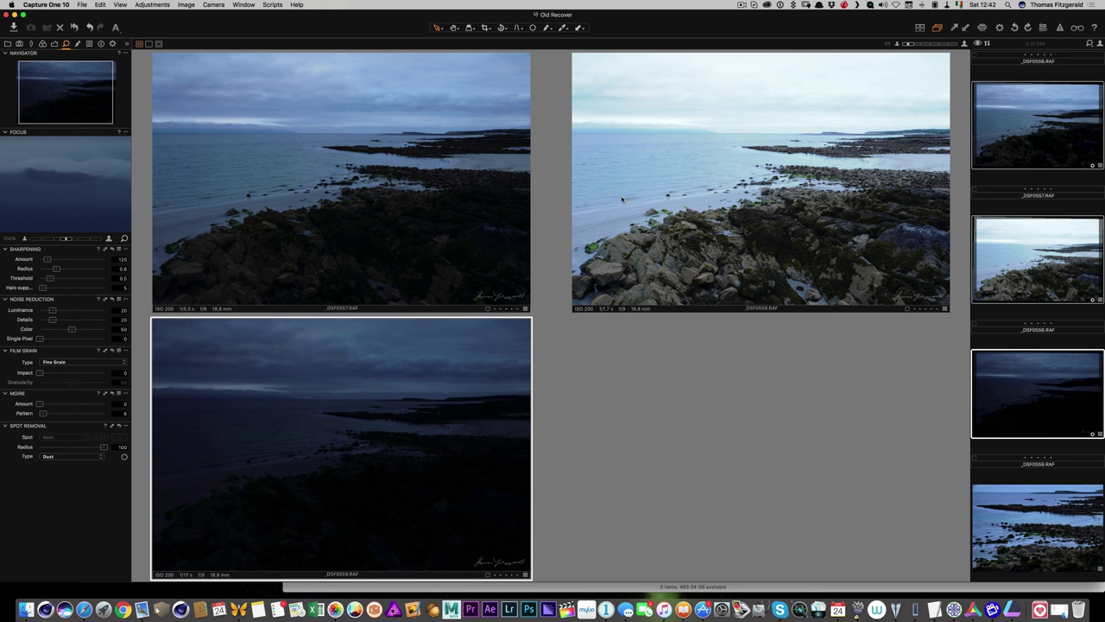
# - Launch Aurora HDR 2017 and load all three PSDs, including _DSF0559.psd, from Hdr-Test
pyautogui.click(973, 610)
pyautogui.click(565, 349)
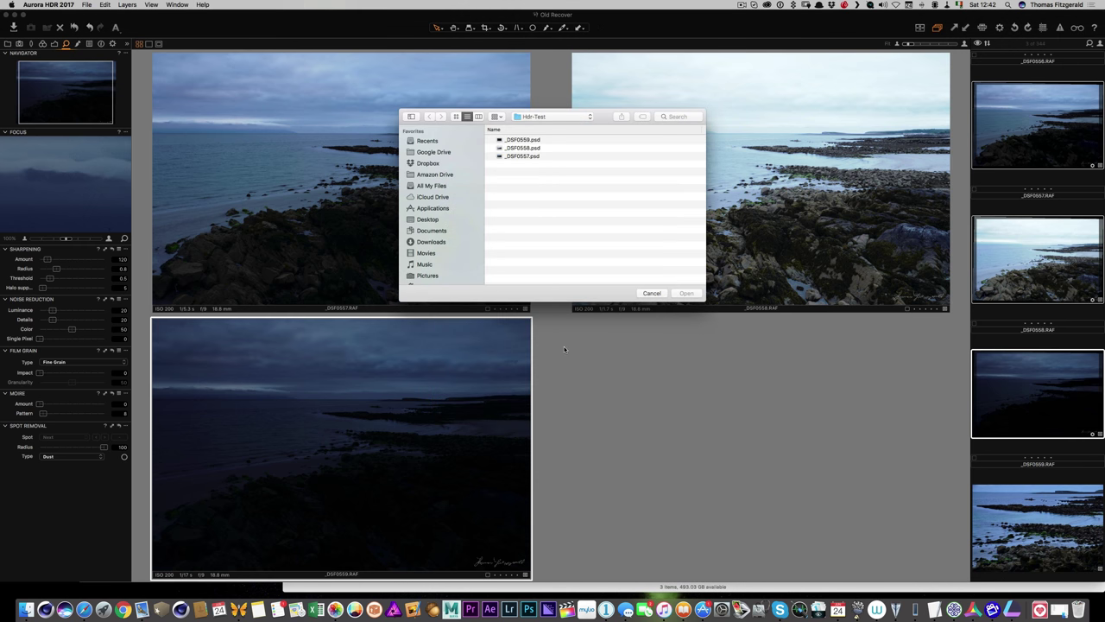
pyautogui.click(519, 148)
pyautogui.click(519, 140)
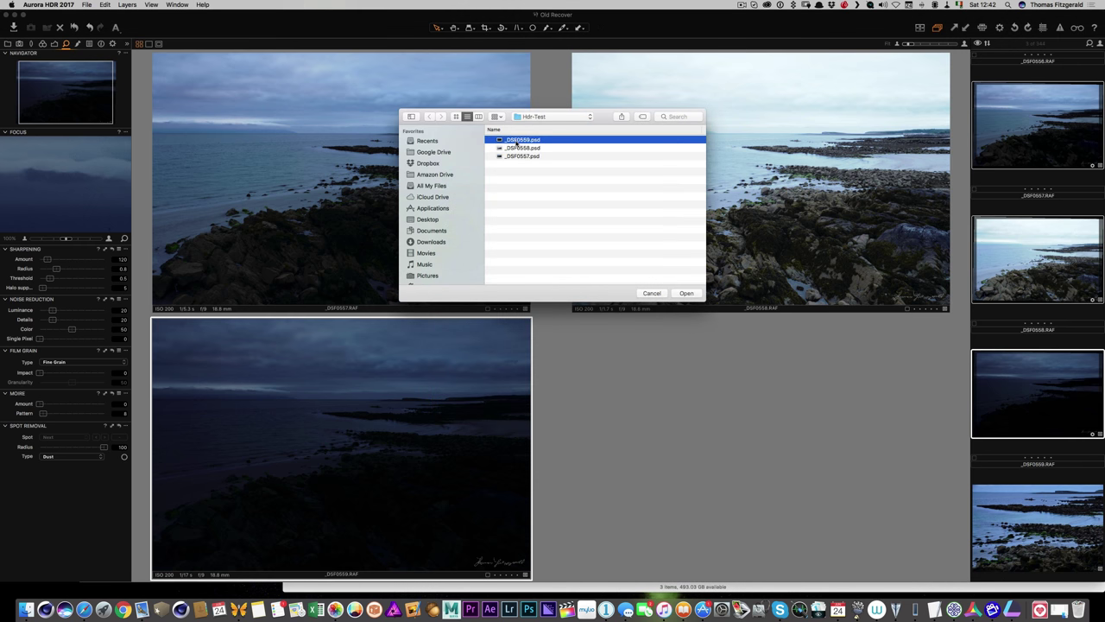
pyautogui.keyDown('shift'); pyautogui.click(523, 155); pyautogui.keyUp('shift')
pyautogui.click(690, 294)
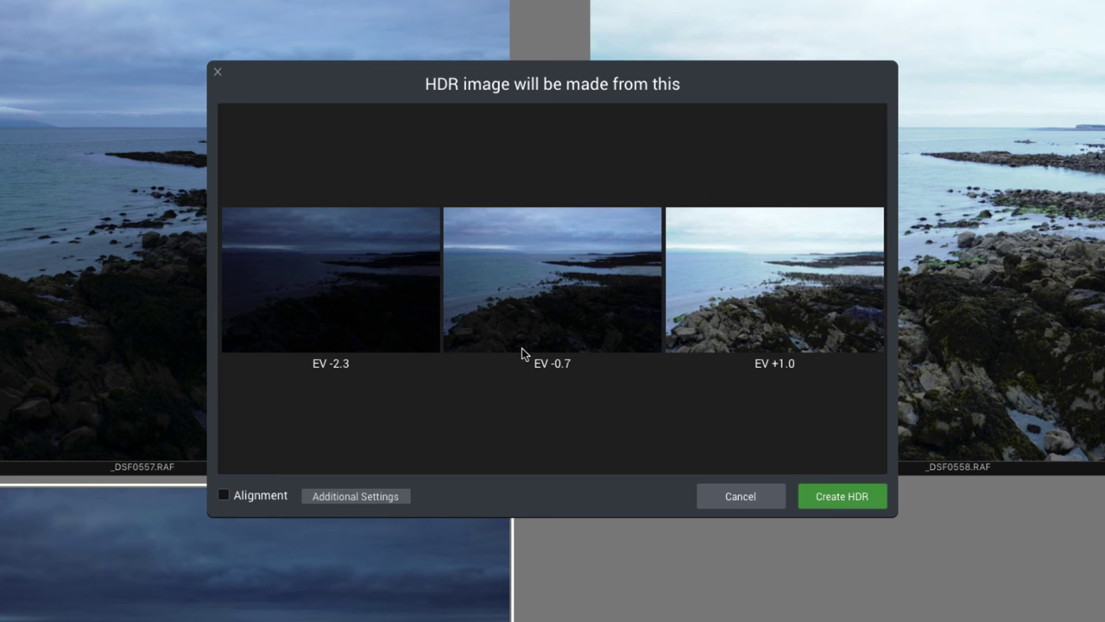
# - Create the HDR from the PSD brackets with alignment and ghost reduction On at Low strength
pyautogui.click(247, 495)
pyautogui.click(361, 498)
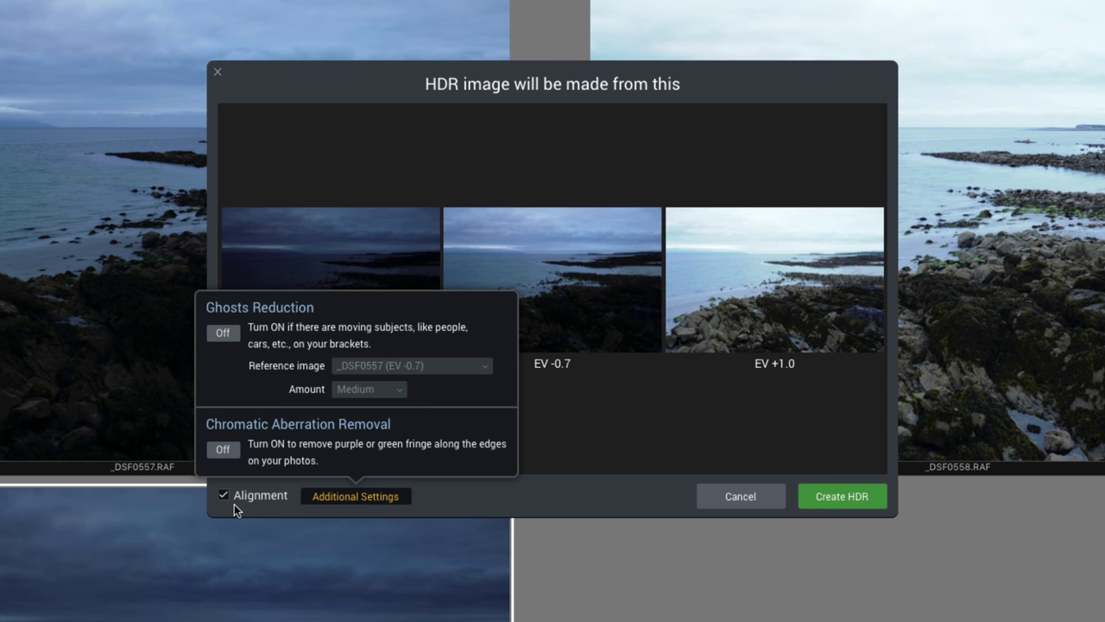
pyautogui.click(217, 335)
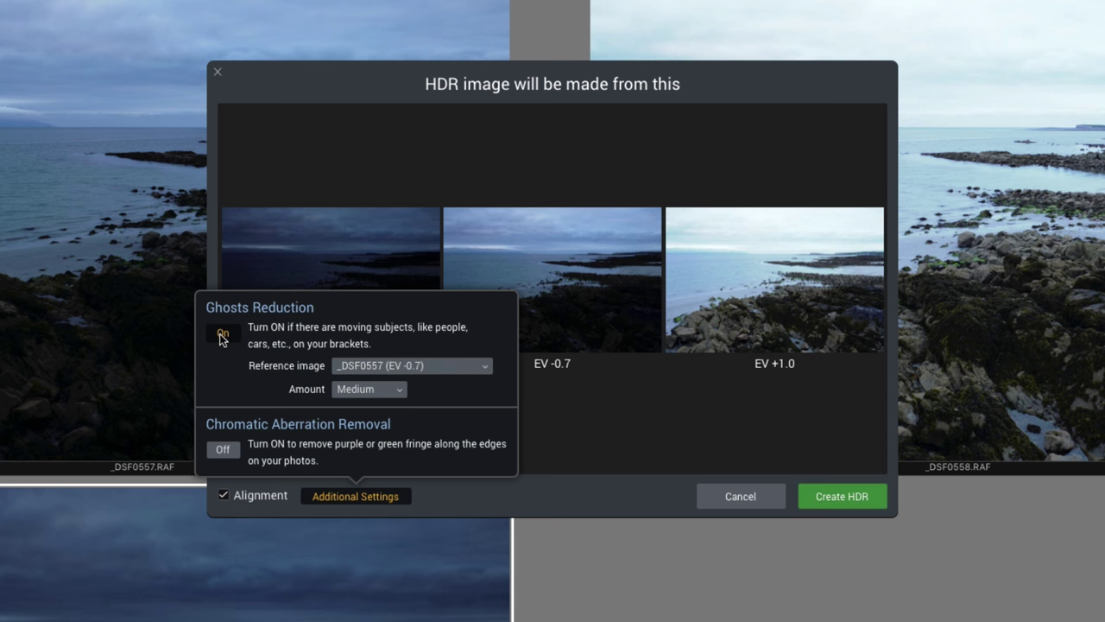
pyautogui.click(386, 388)
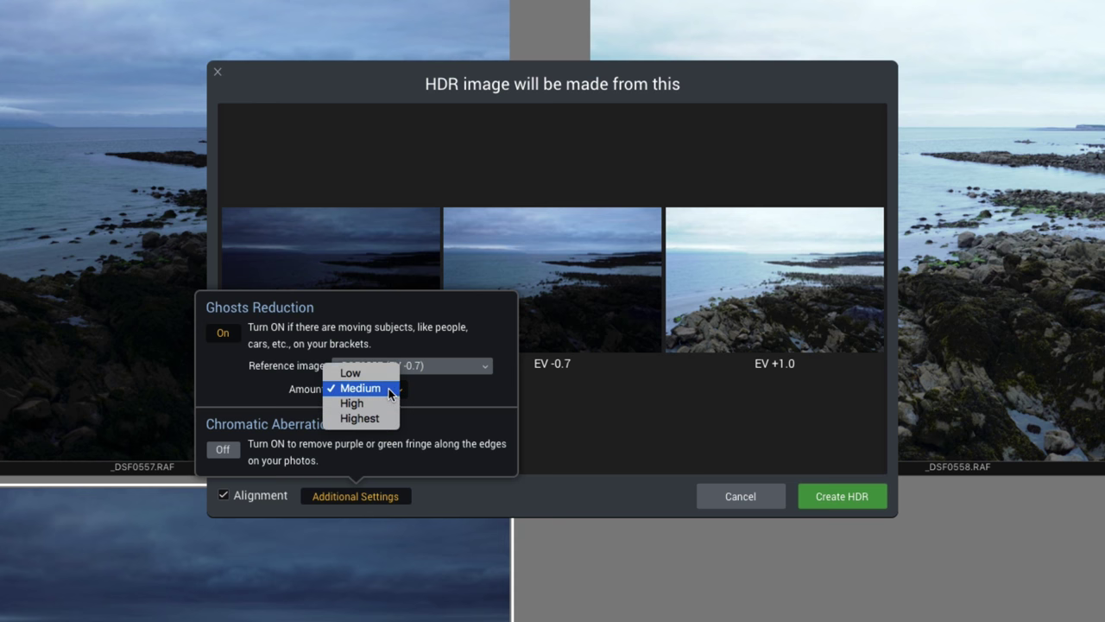
pyautogui.click(372, 373)
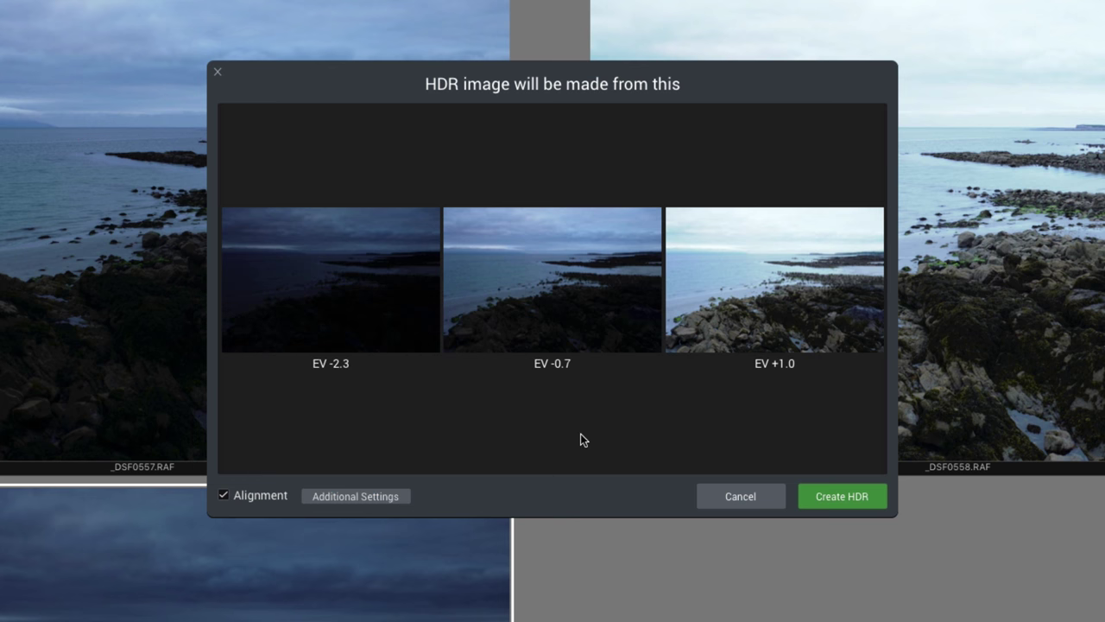
pyautogui.moveTo(371, 495)
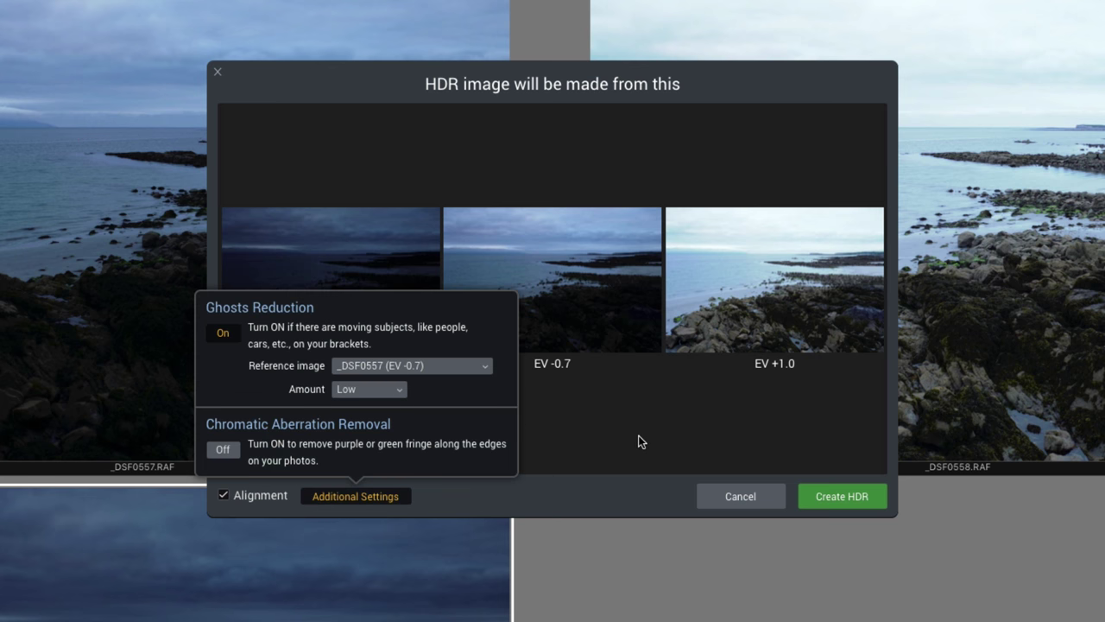
pyautogui.click(856, 501)
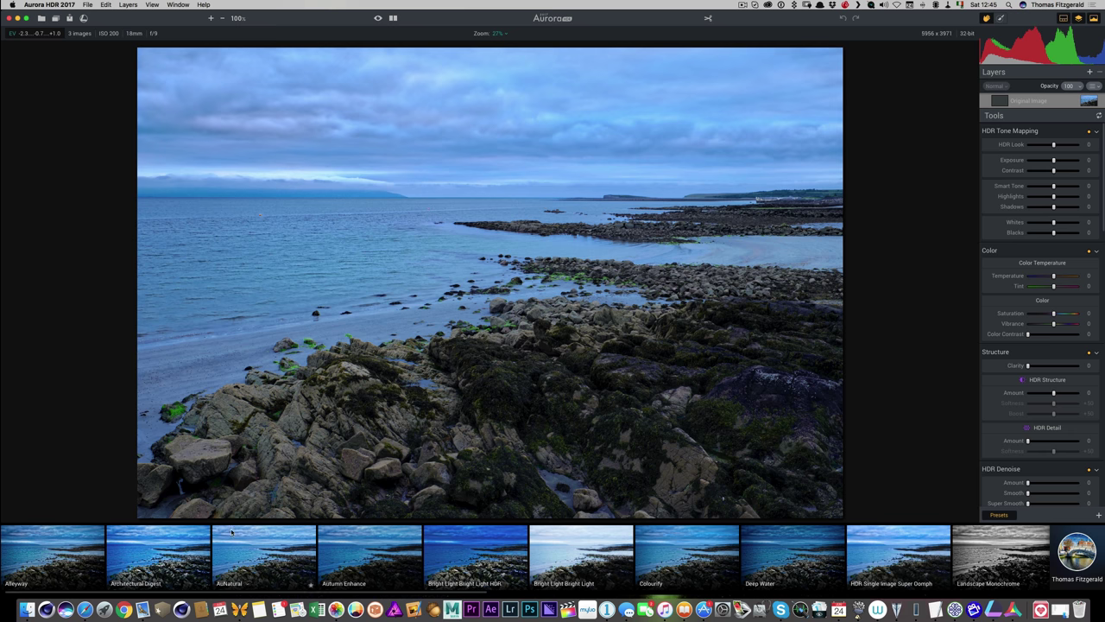
# - Try the Alleyway and Colourify presets on the seascape
pyautogui.click(65, 550)
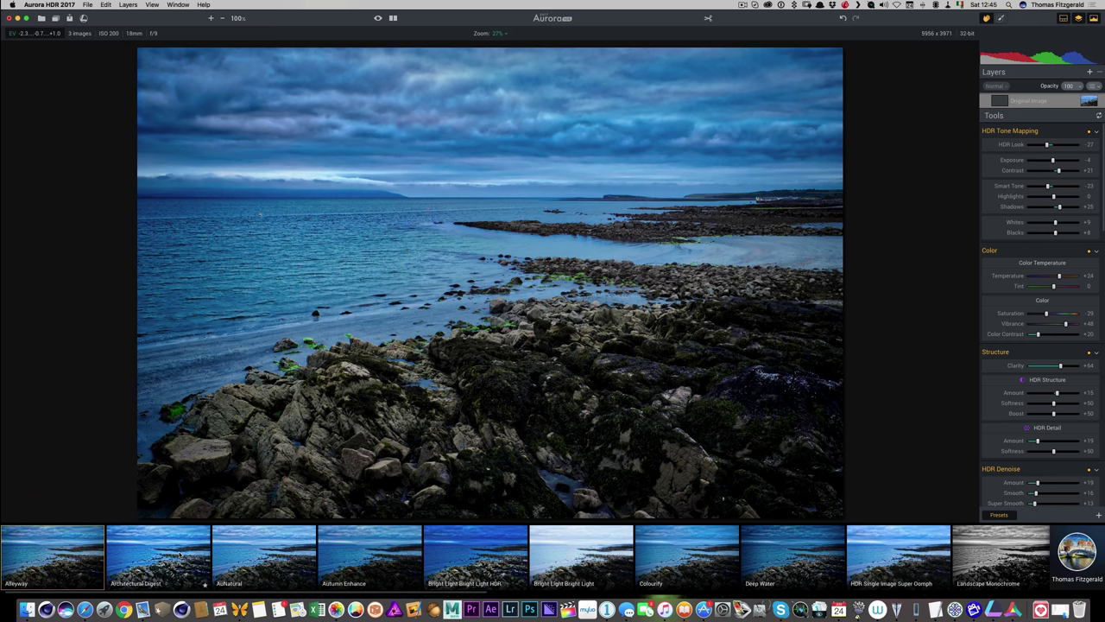
pyautogui.hscroll(10, 354, 558)
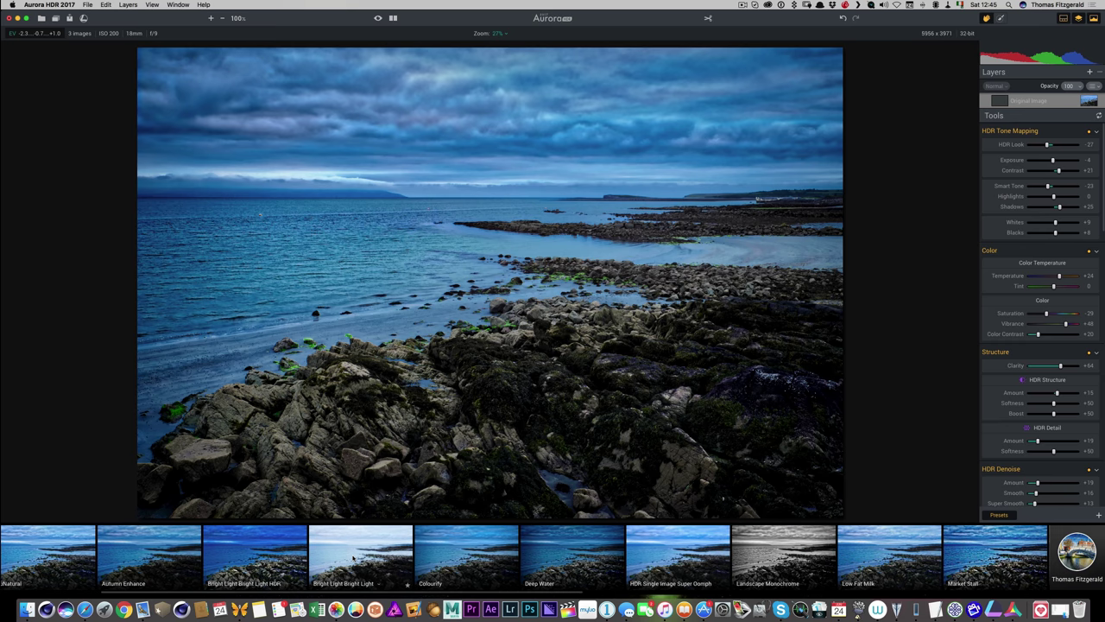
pyautogui.hscroll(8, 353, 557)
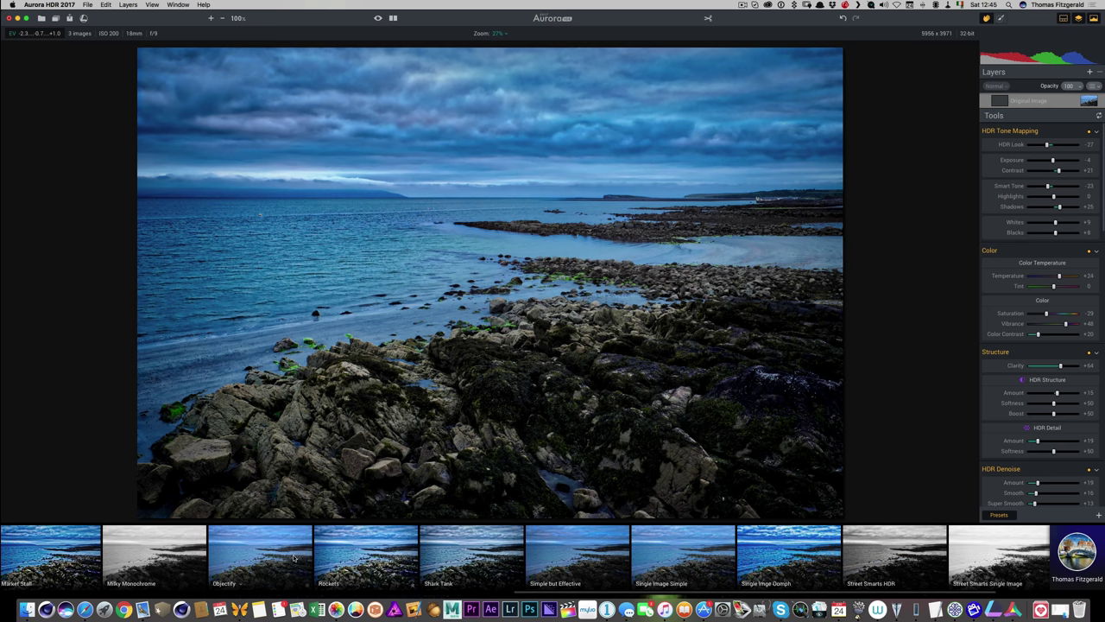
pyautogui.hscroll(3, 619, 565)
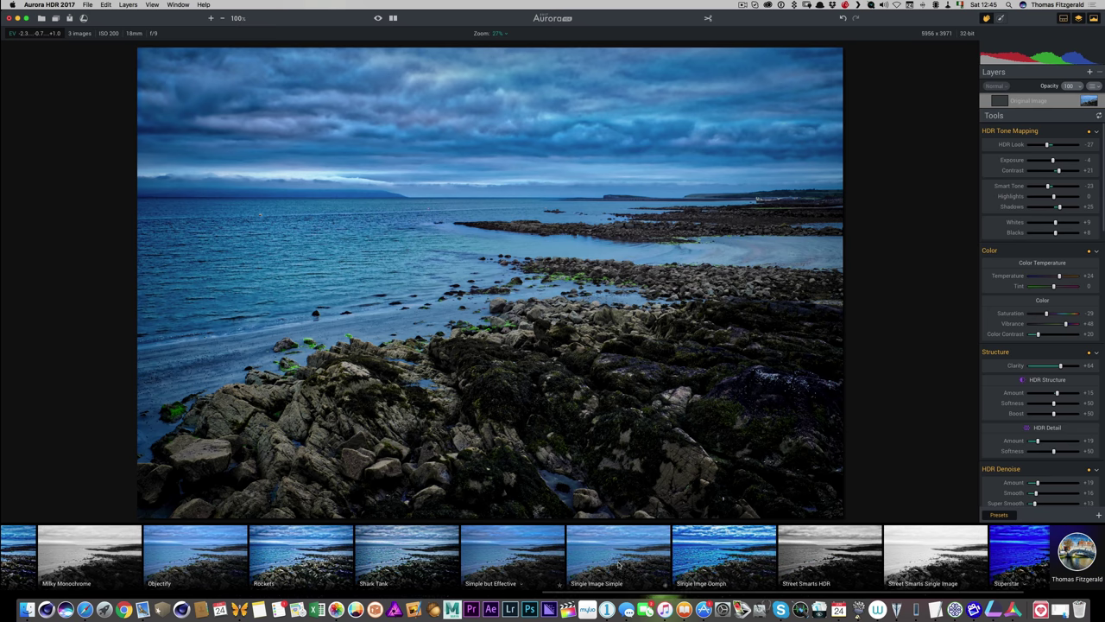
pyautogui.hscroll(-10, 619, 565)
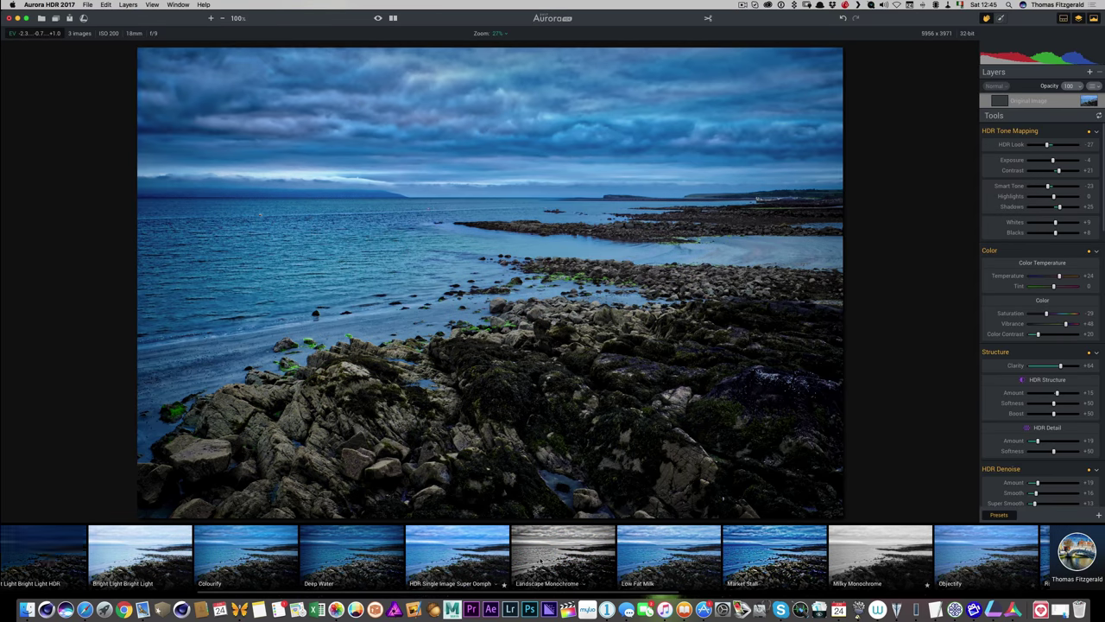
pyautogui.click(264, 549)
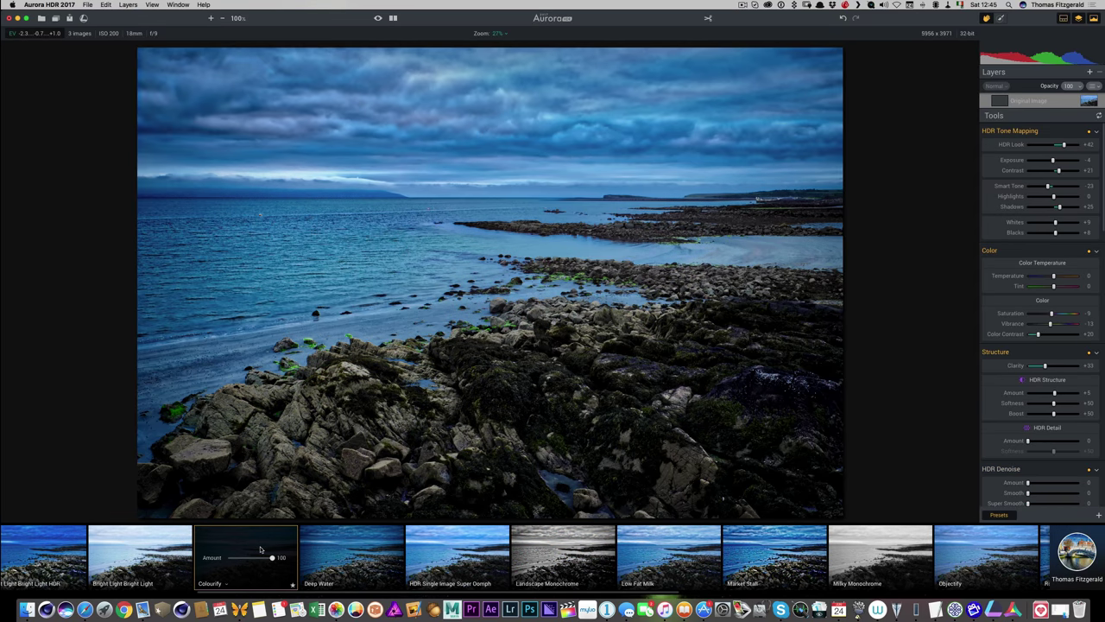
# - Compare Architectural Digest and a weakened Alleyway, finishing on Architectural Digest at 54
pyautogui.hscroll(-5, 261, 547)
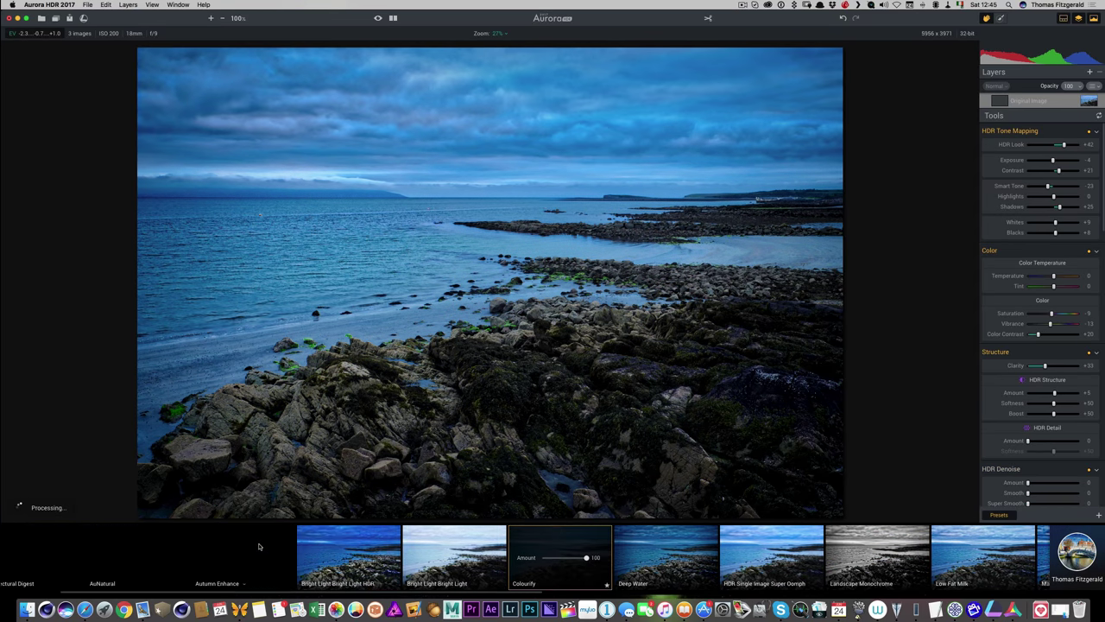
pyautogui.hscroll(-1, 285, 553)
pyautogui.click(146, 553)
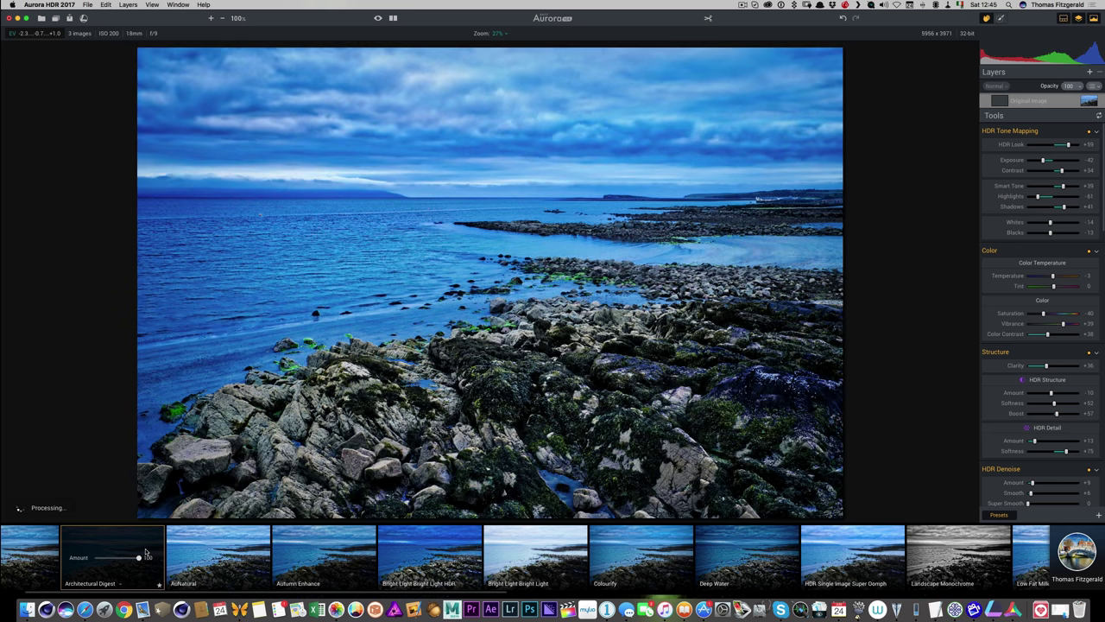
pyautogui.hscroll(-1, 146, 552)
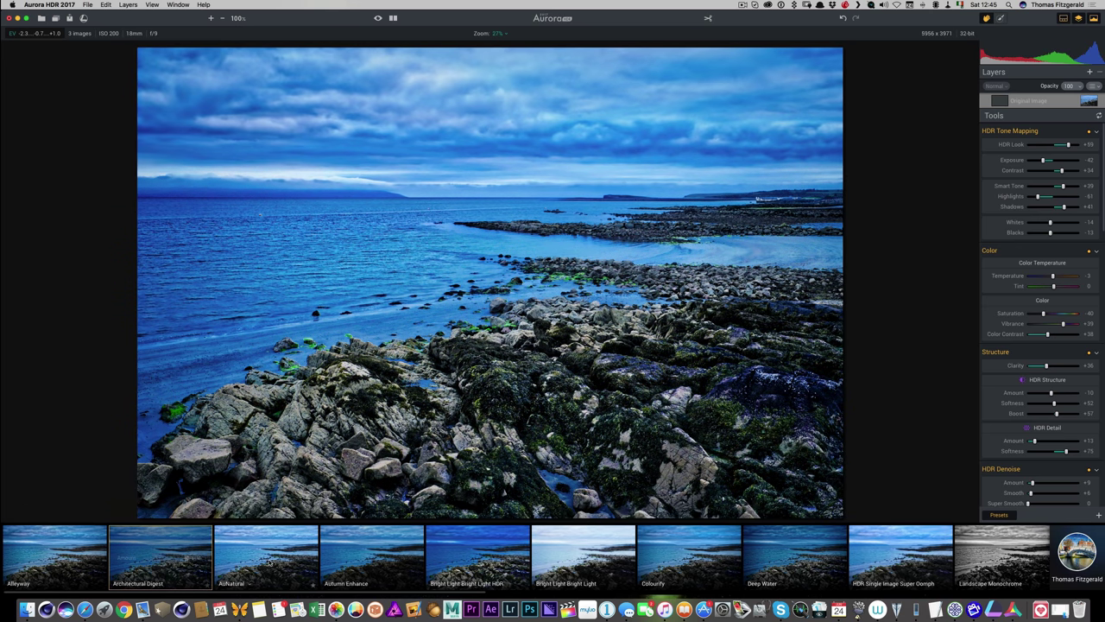
pyautogui.moveTo(185, 559); pyautogui.dragTo(165, 560)
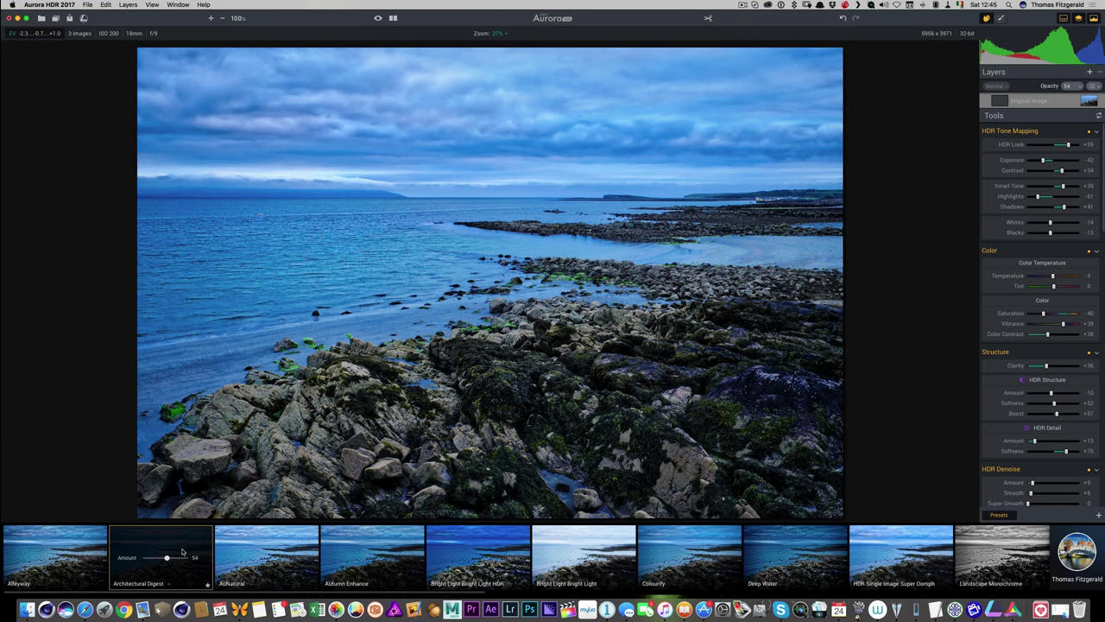
pyautogui.click(67, 563)
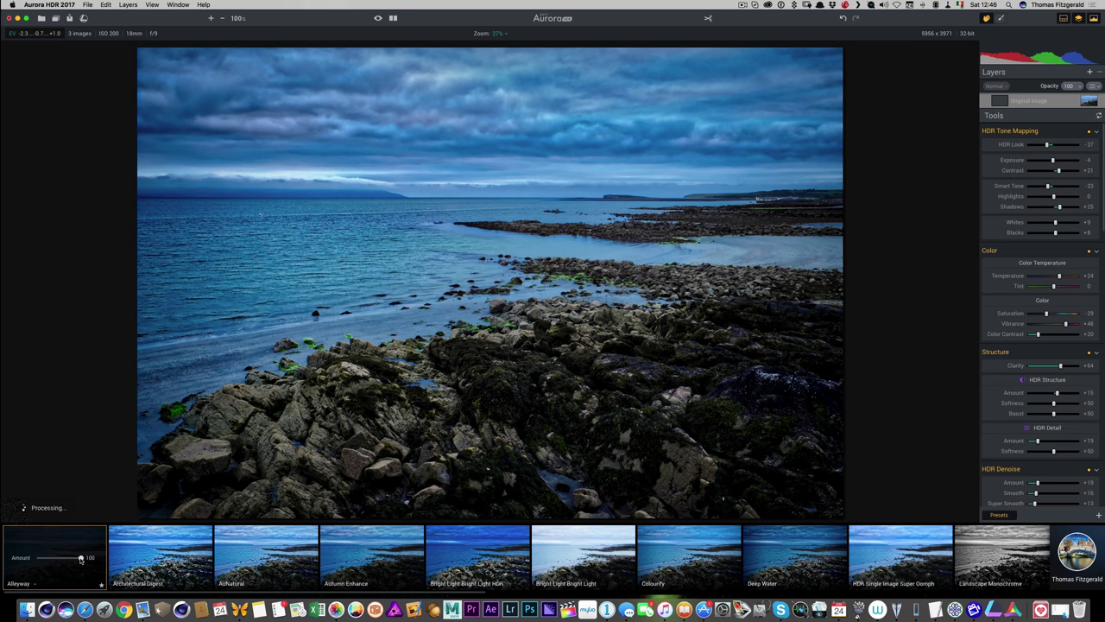
pyautogui.moveTo(80, 558); pyautogui.dragTo(61, 559)
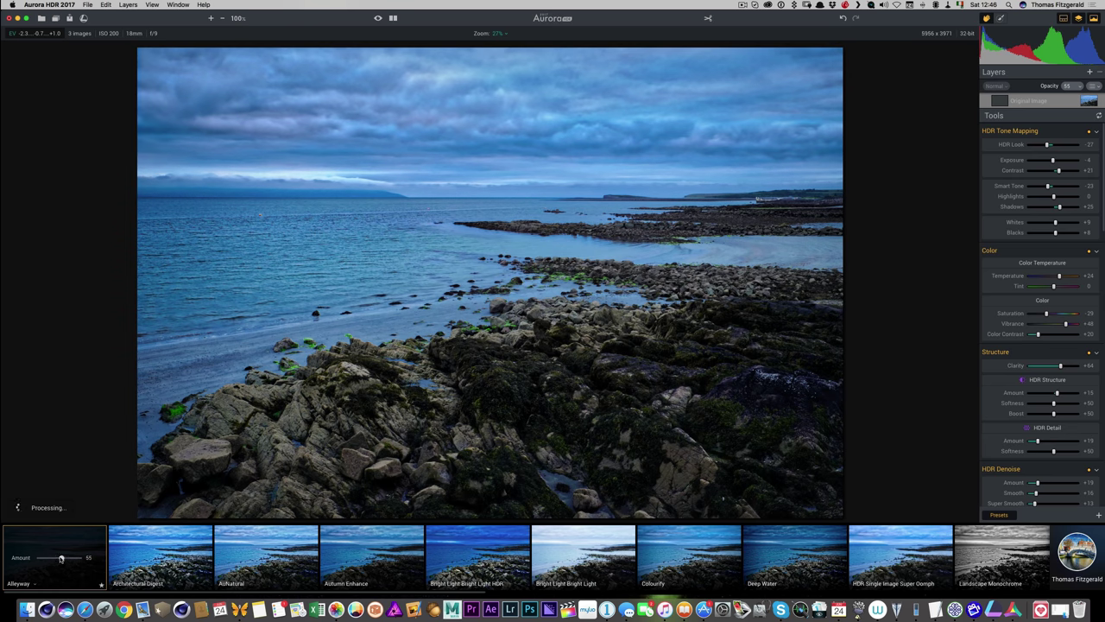
pyautogui.click(167, 551)
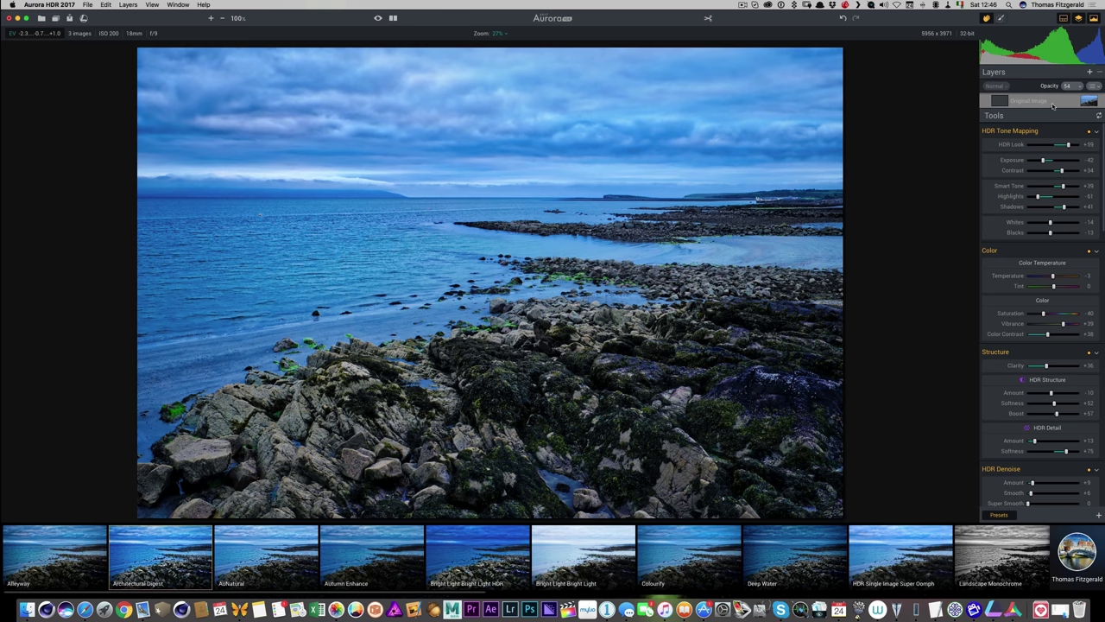
# - Inspect the rocks, shoreline and open sea at 100%, then lower tone-mapping Highlights to -56
pyautogui.scroll(-10, 1042, 222)
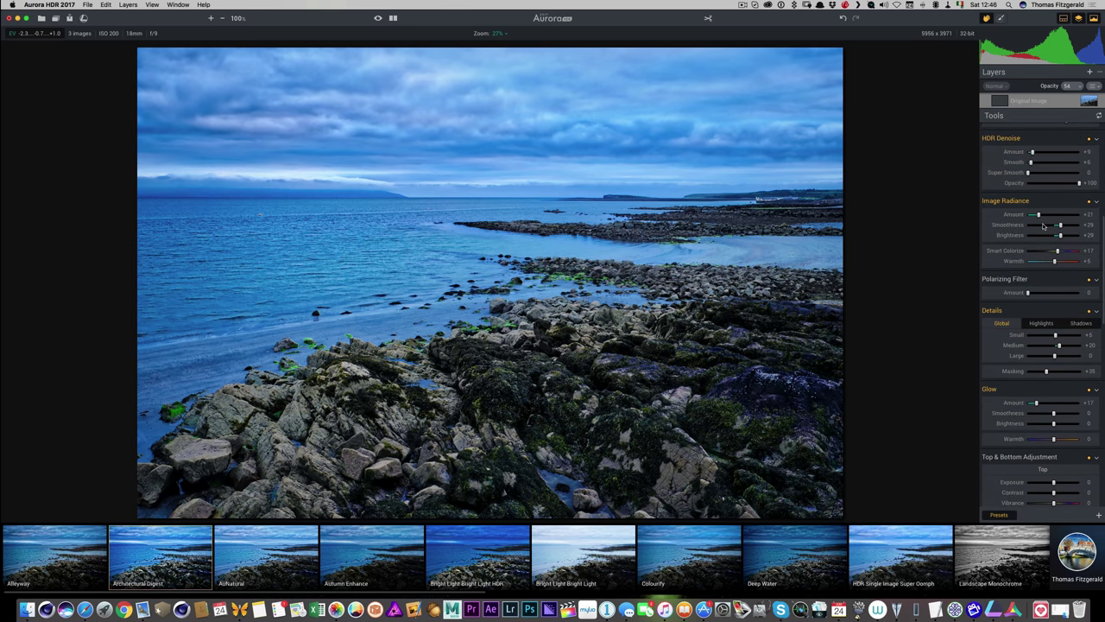
pyautogui.scroll(10, 1042, 223)
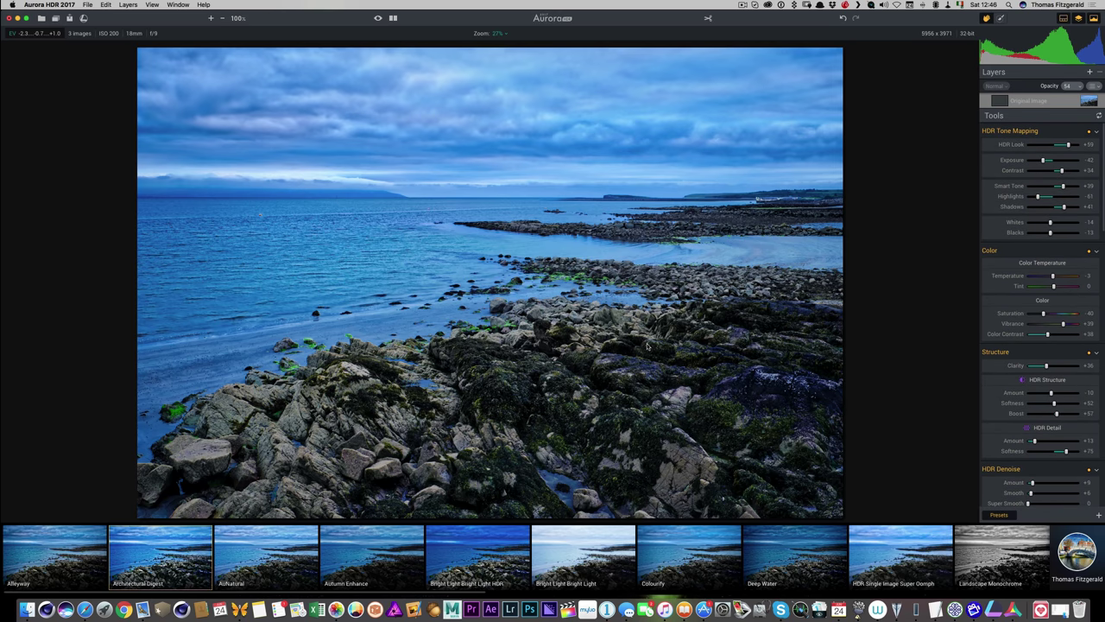
pyautogui.click(619, 377)
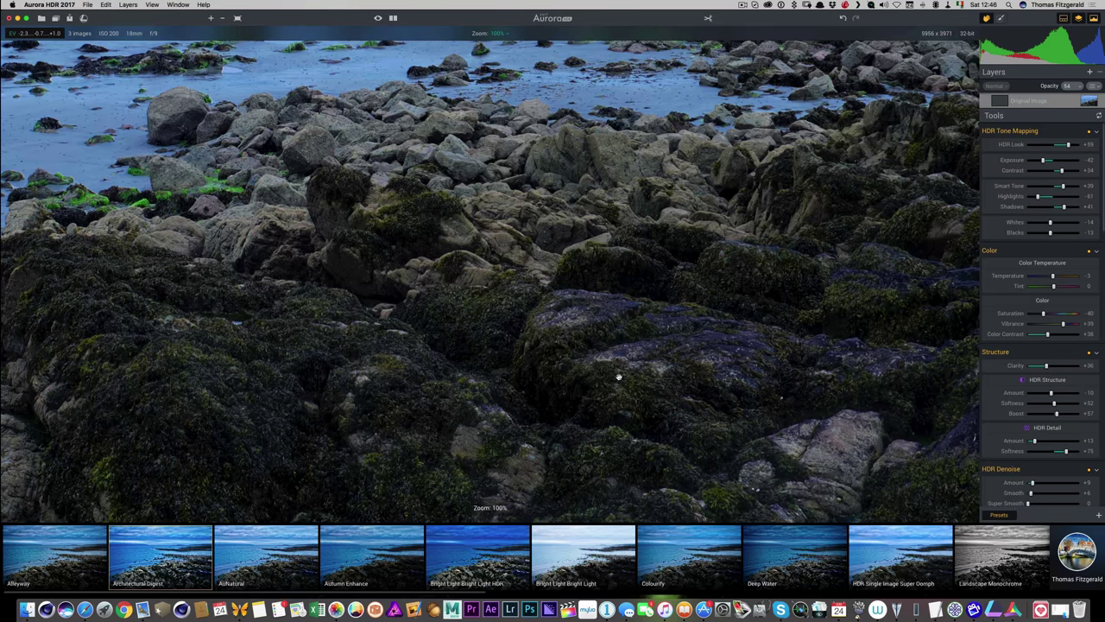
pyautogui.doubleClick(378, 182)
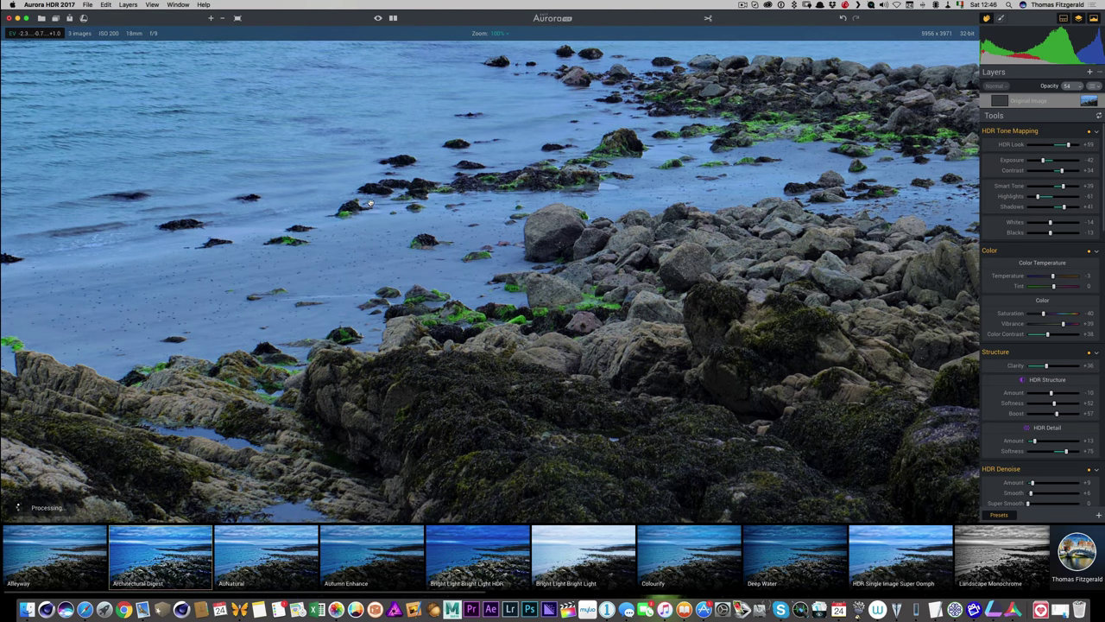
pyautogui.moveTo(368, 200); pyautogui.dragTo(612, 299)
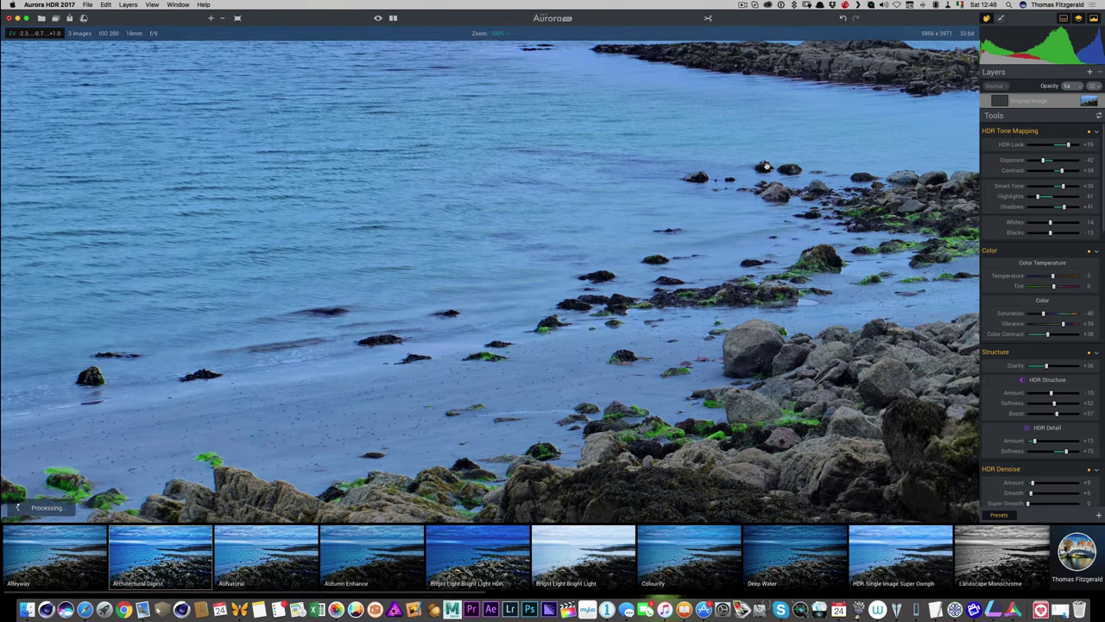
pyautogui.moveTo(767, 166); pyautogui.dragTo(685, 333)
pyautogui.moveTo(328, 201); pyautogui.dragTo(584, 197)
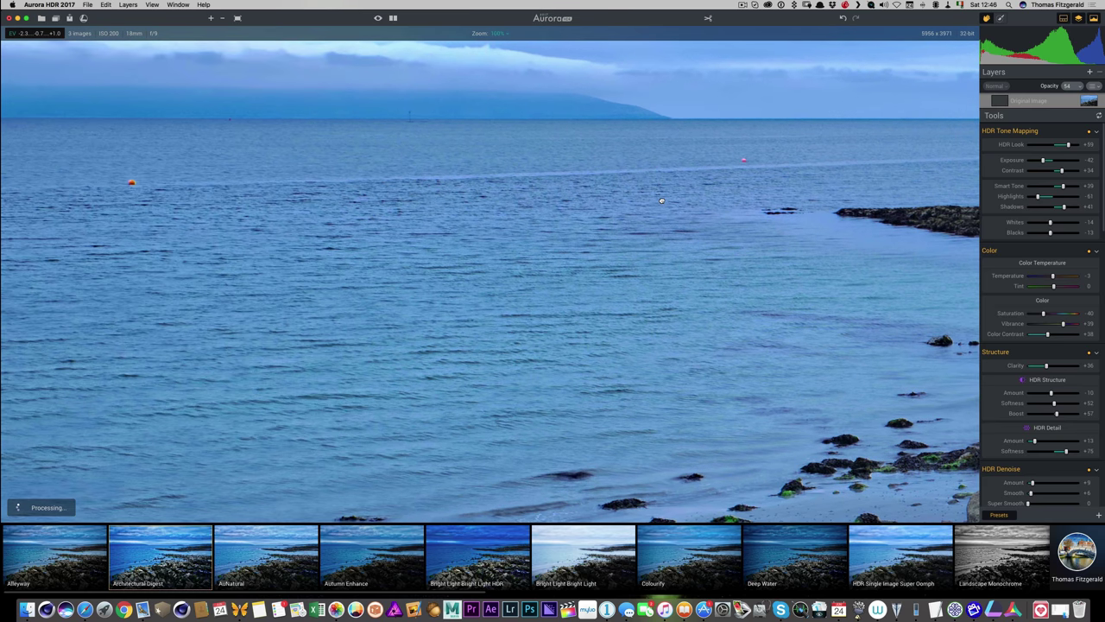
pyautogui.moveTo(378, 177); pyautogui.dragTo(611, 194)
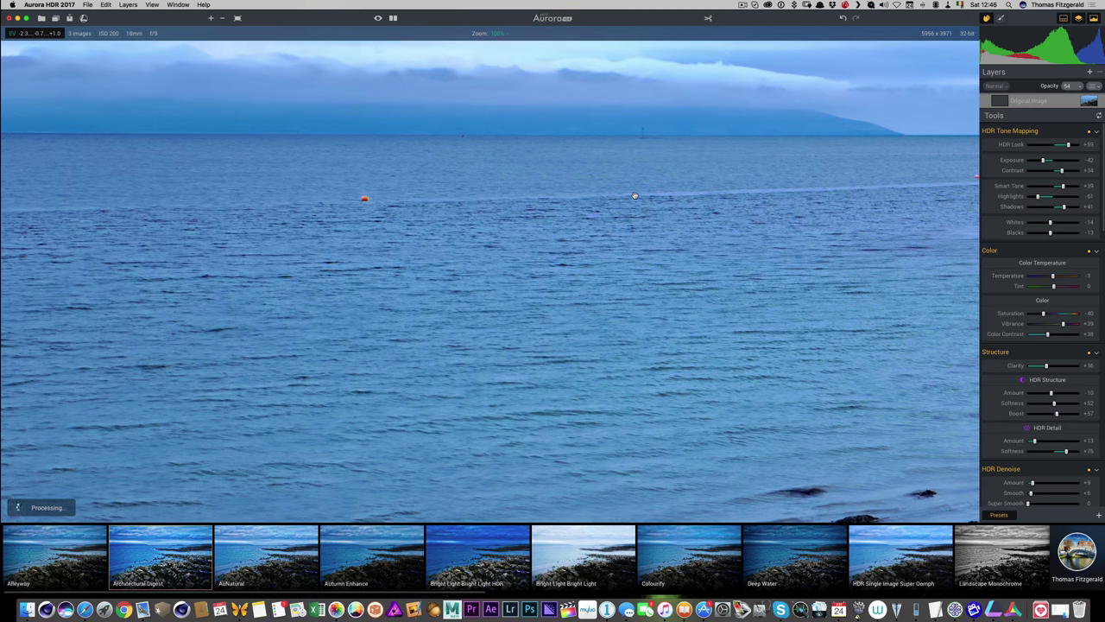
pyautogui.click(634, 196)
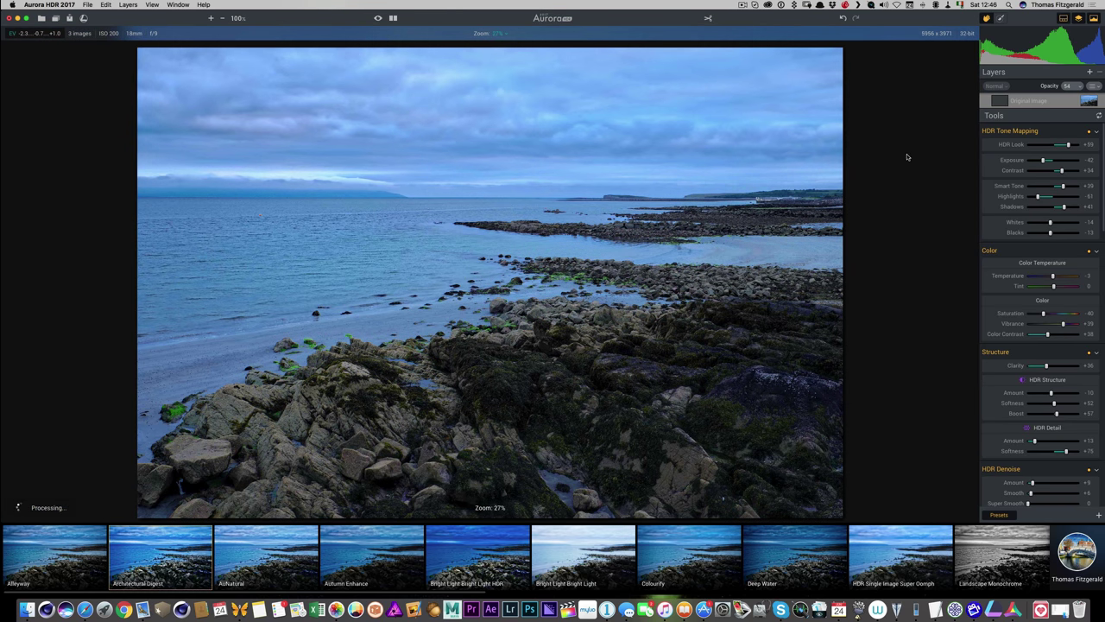
pyautogui.moveTo(1041, 197); pyautogui.dragTo(1036, 200)
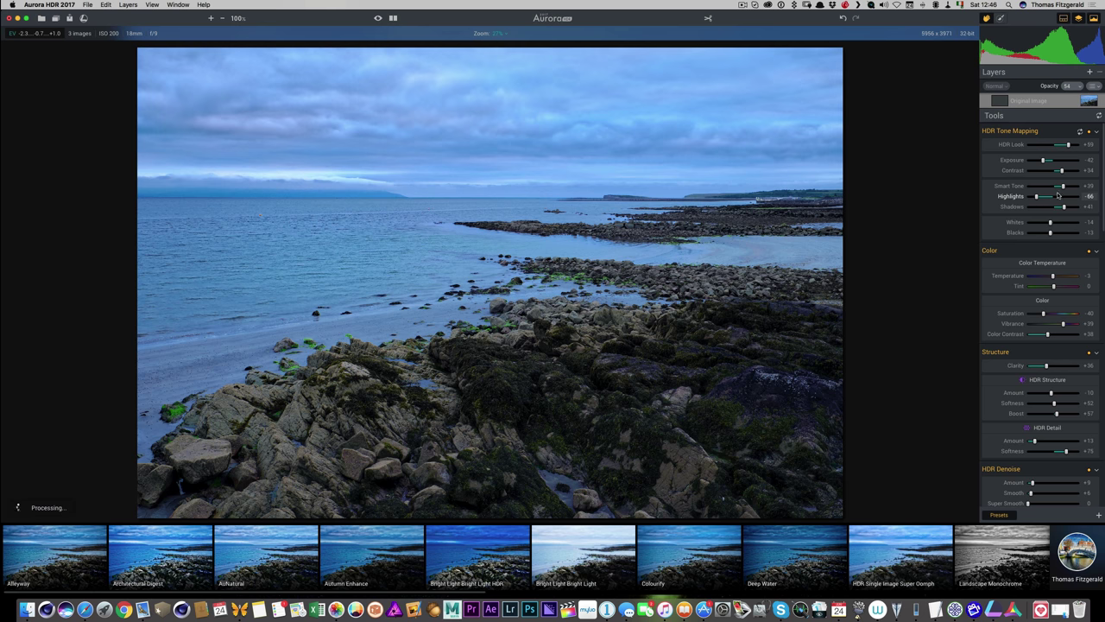
# - Reset the Vignette Amount slider to 0
pyautogui.scroll(-15, 1063, 205)
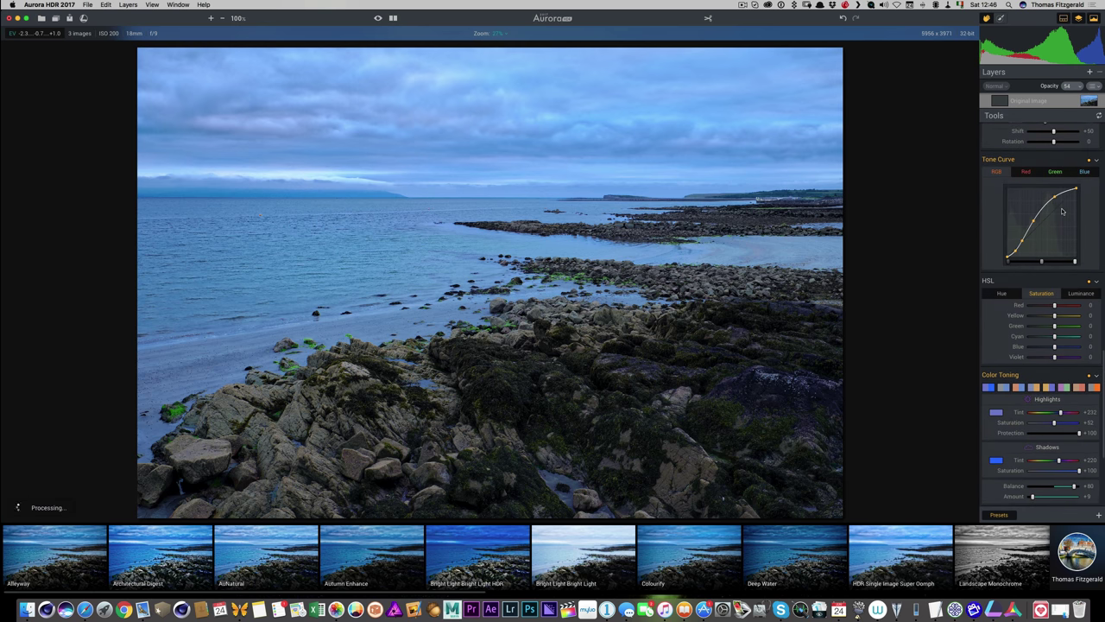
pyautogui.scroll(-10, 1063, 212)
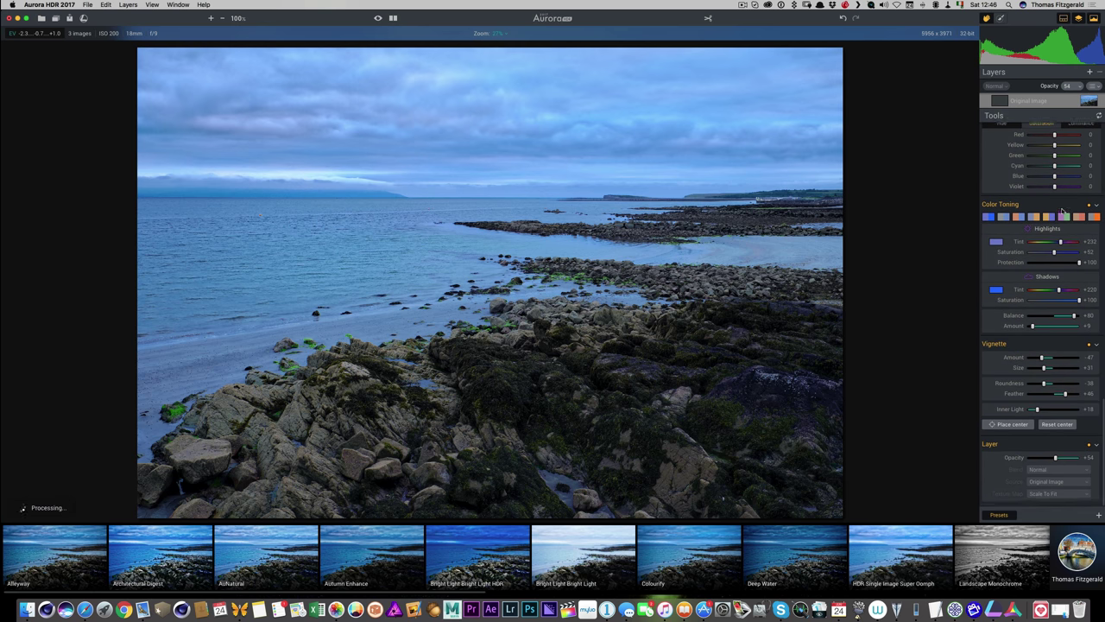
pyautogui.doubleClick(1042, 361)
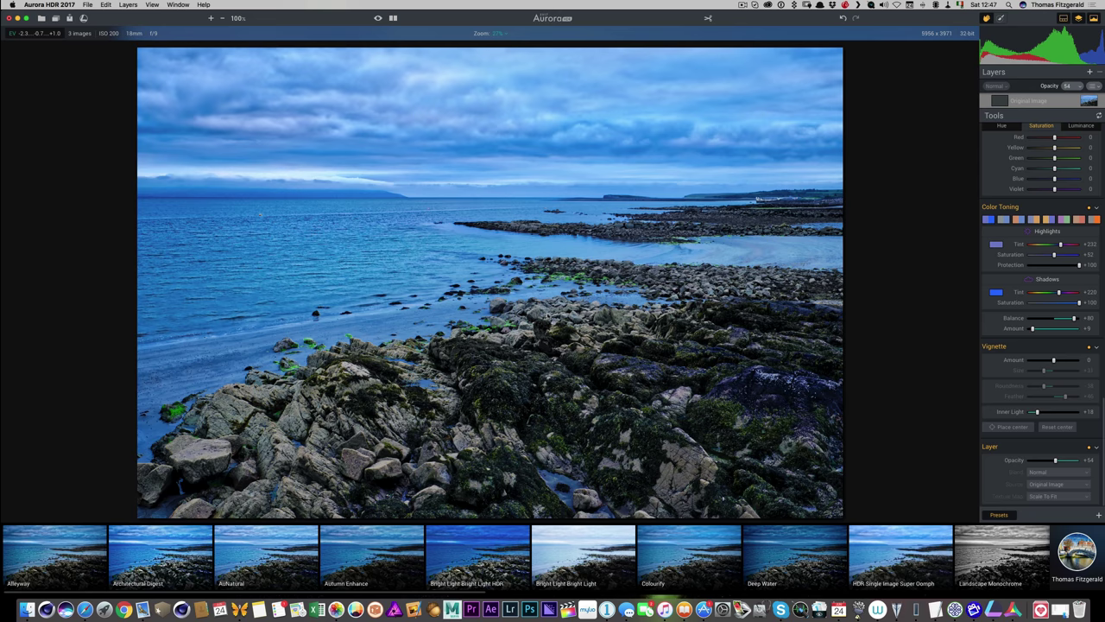
pyautogui.click(619, 201)
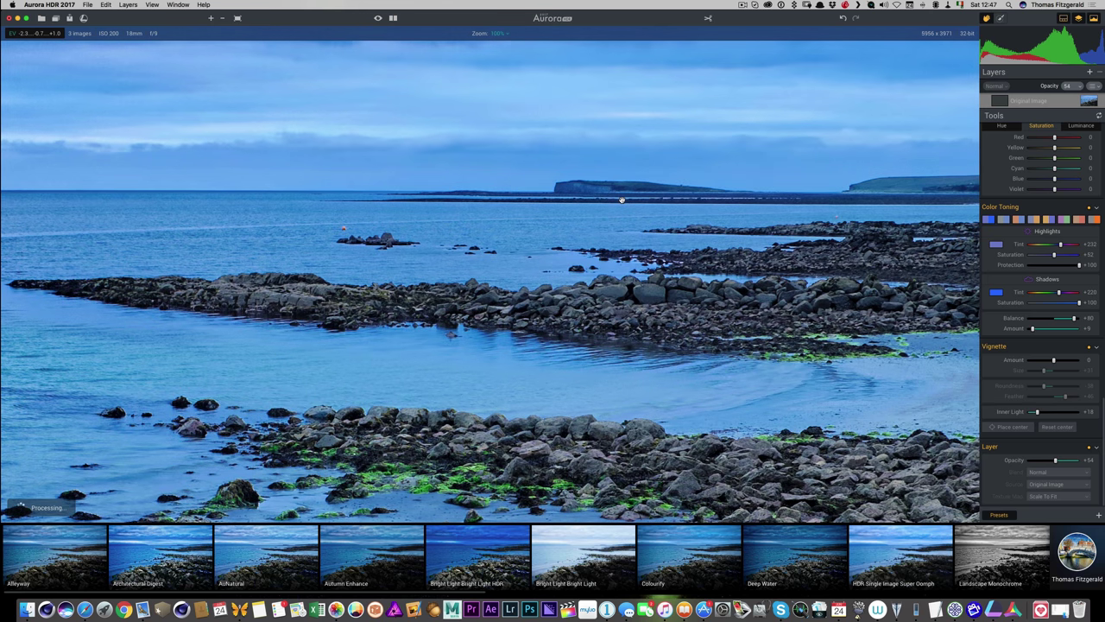
pyautogui.scroll(-5, 609, 317)
pyautogui.scroll(5, 651, 227)
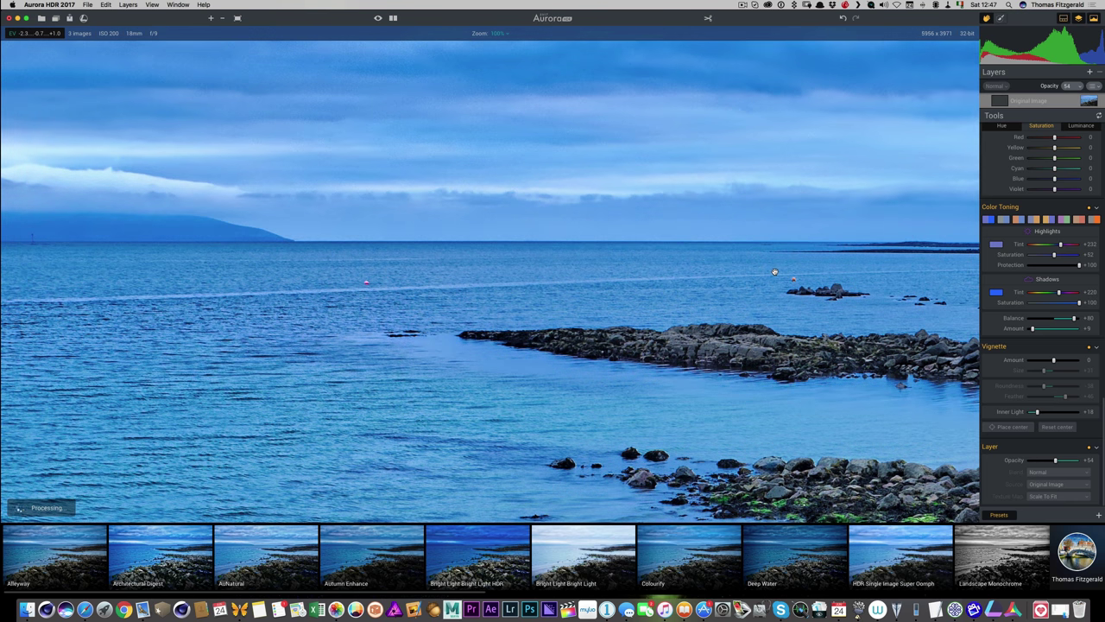
pyautogui.press('super+0')
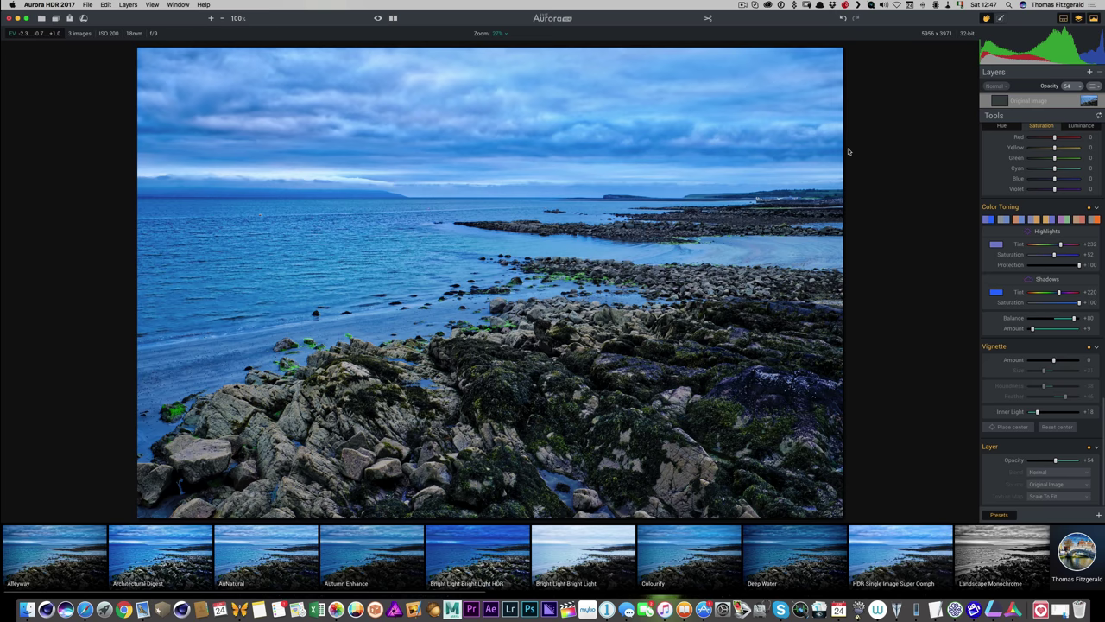
# - Add adjustment Layer 1 above the original image and set its Highlights to -58
pyautogui.click(1096, 88)
pyautogui.click(1098, 89)
pyautogui.click(1090, 73)
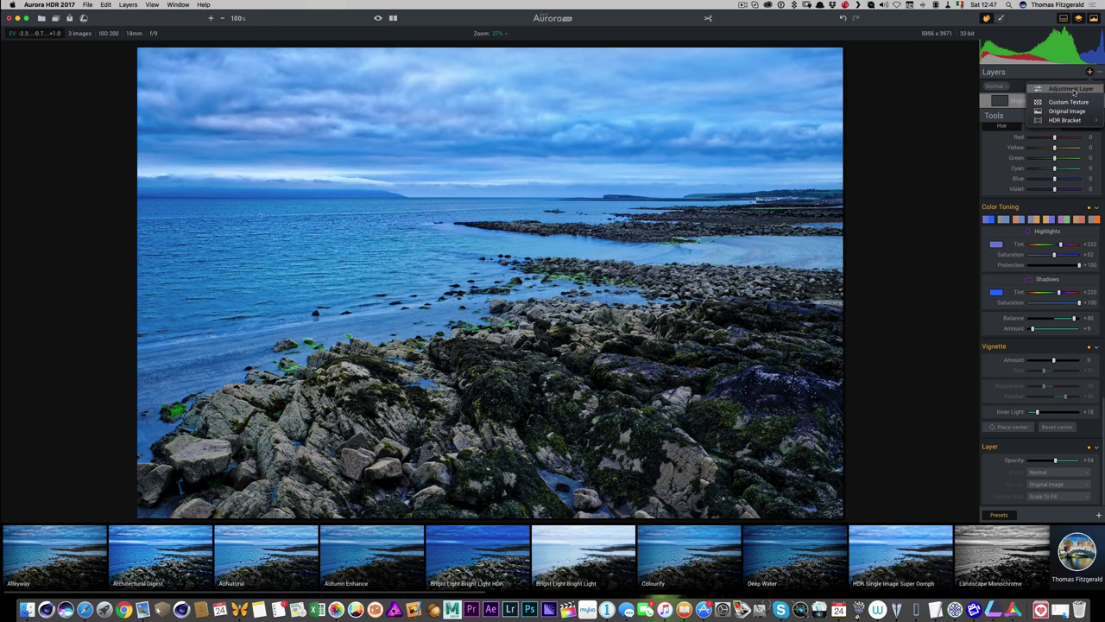
pyautogui.click(1070, 89)
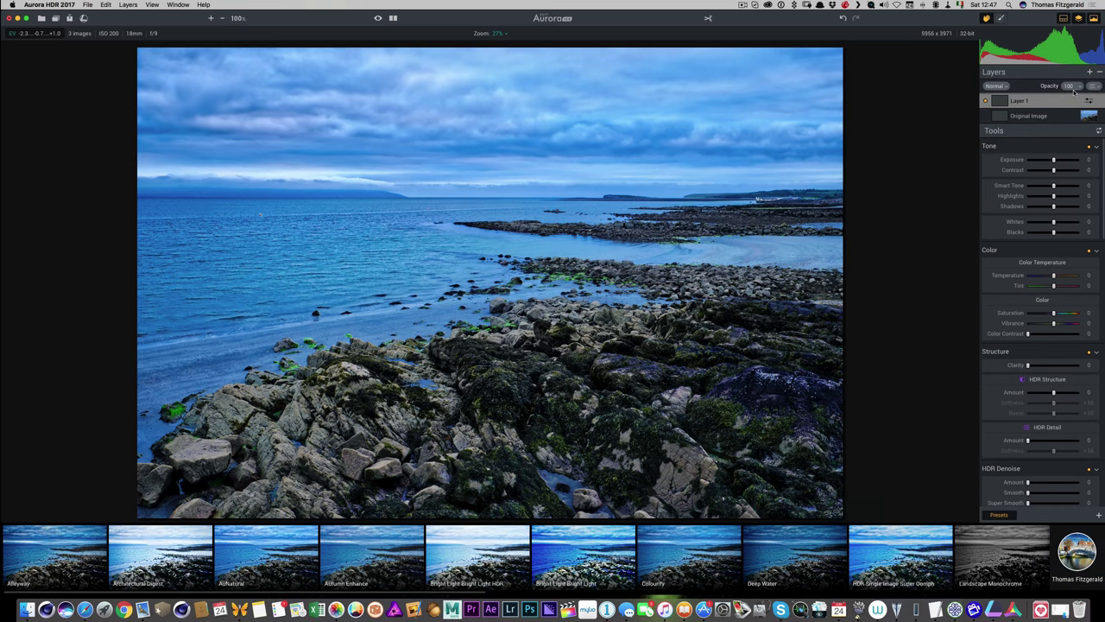
pyautogui.click(1039, 197)
pyautogui.moveTo(1040, 199); pyautogui.dragTo(1039, 199)
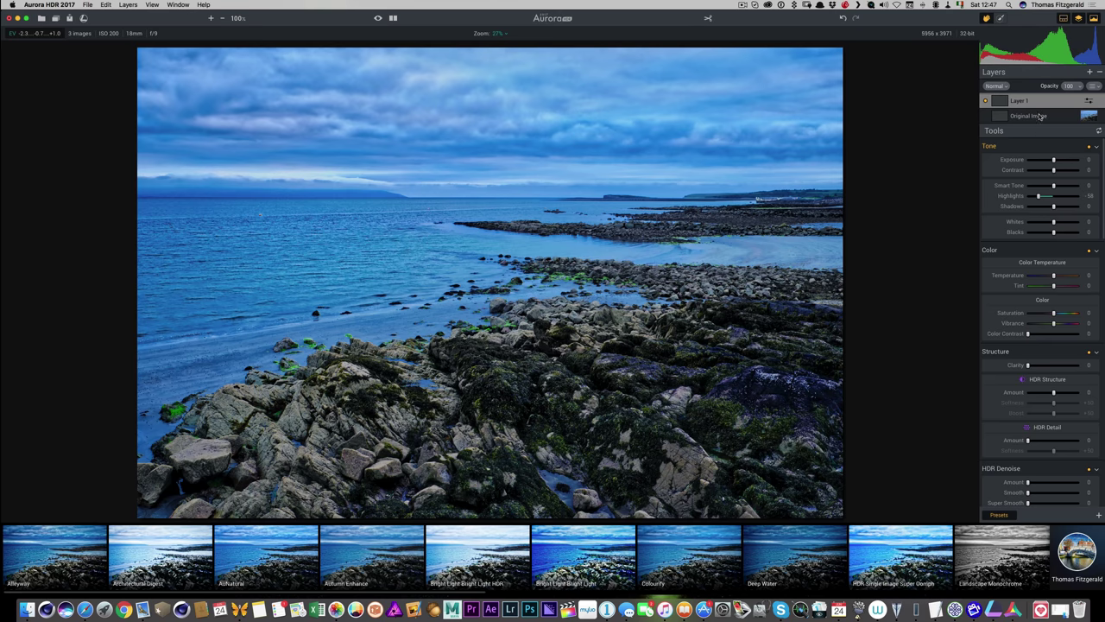
# - Give Layer 1 a gradient mask dragged up to the horizon and apply it
pyautogui.click(1001, 18)
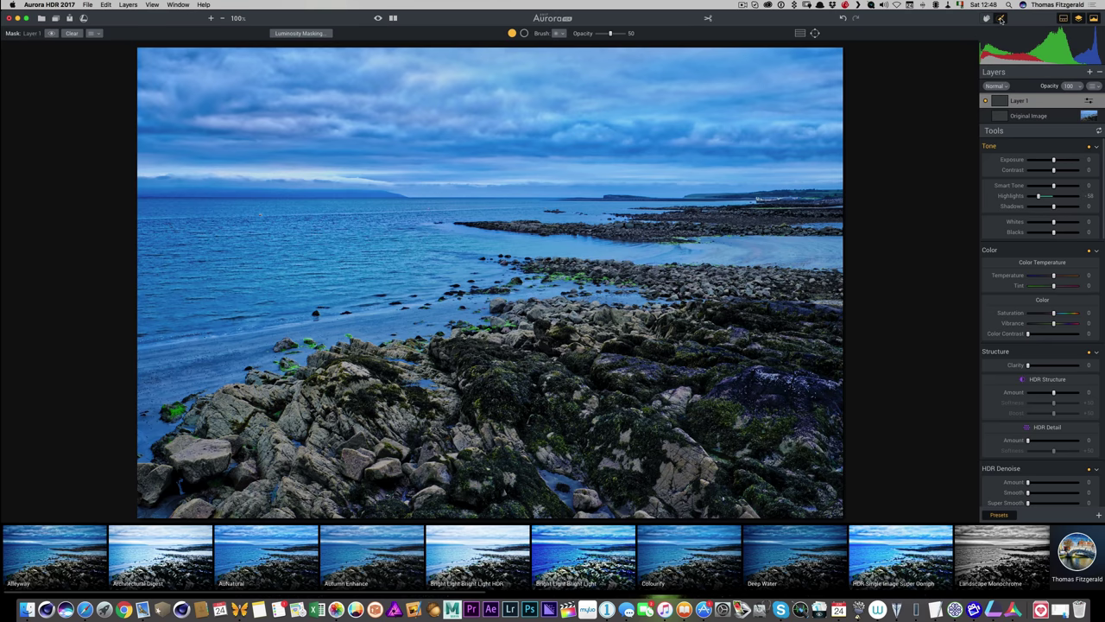
pyautogui.click(800, 37)
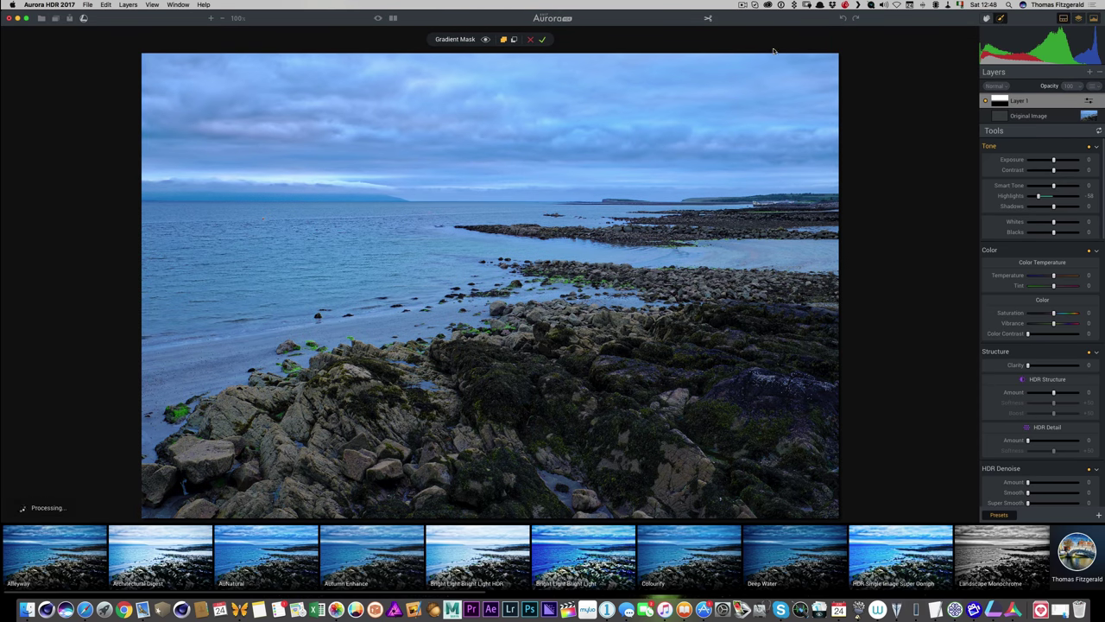
pyautogui.click(489, 286)
pyautogui.moveTo(490, 286); pyautogui.dragTo(489, 201)
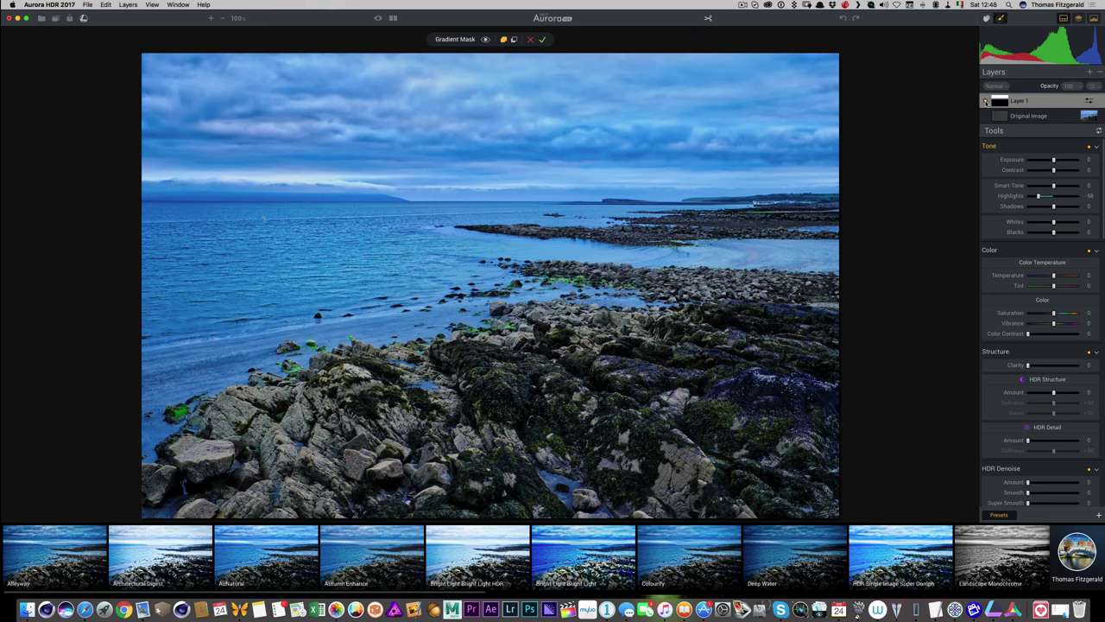
pyautogui.click(542, 40)
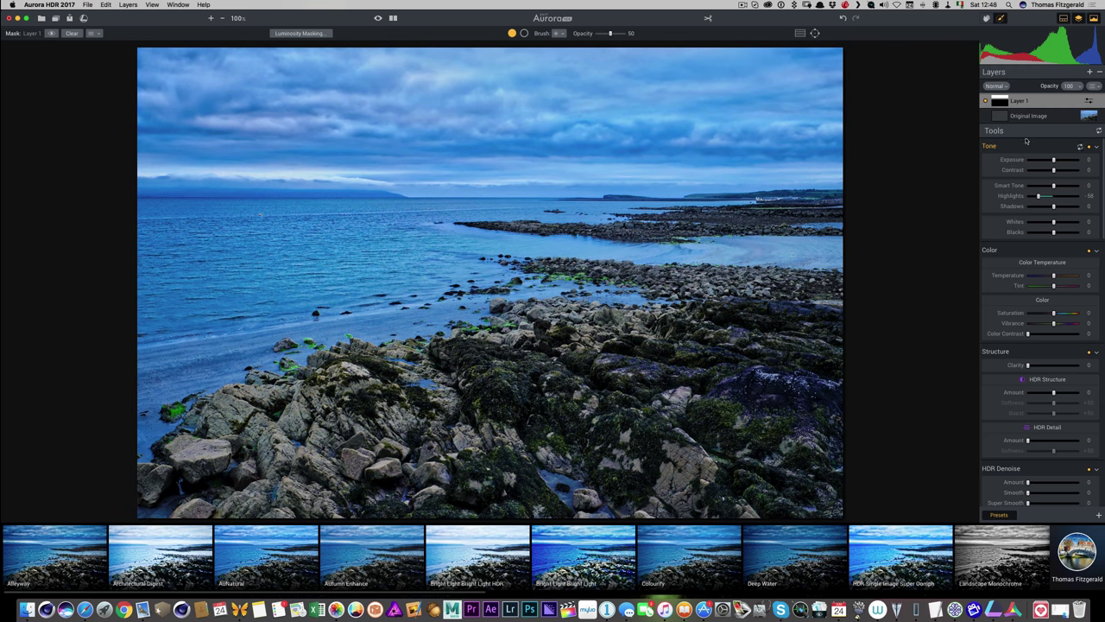
# - Toggle Layer 1's visibility three times to compare, then press H to return to the hand tool
pyautogui.click(986, 101)
pyautogui.click(986, 101)
pyautogui.click(986, 101)
pyautogui.click(986, 101)
pyautogui.click(986, 101)
pyautogui.click(986, 101)
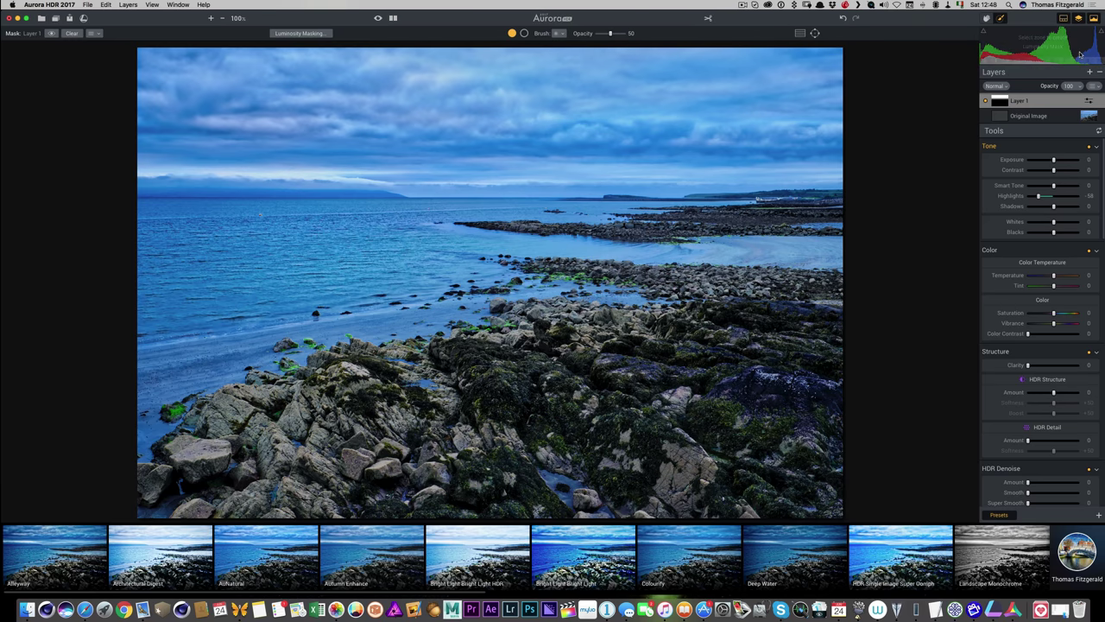
pyautogui.press('h')
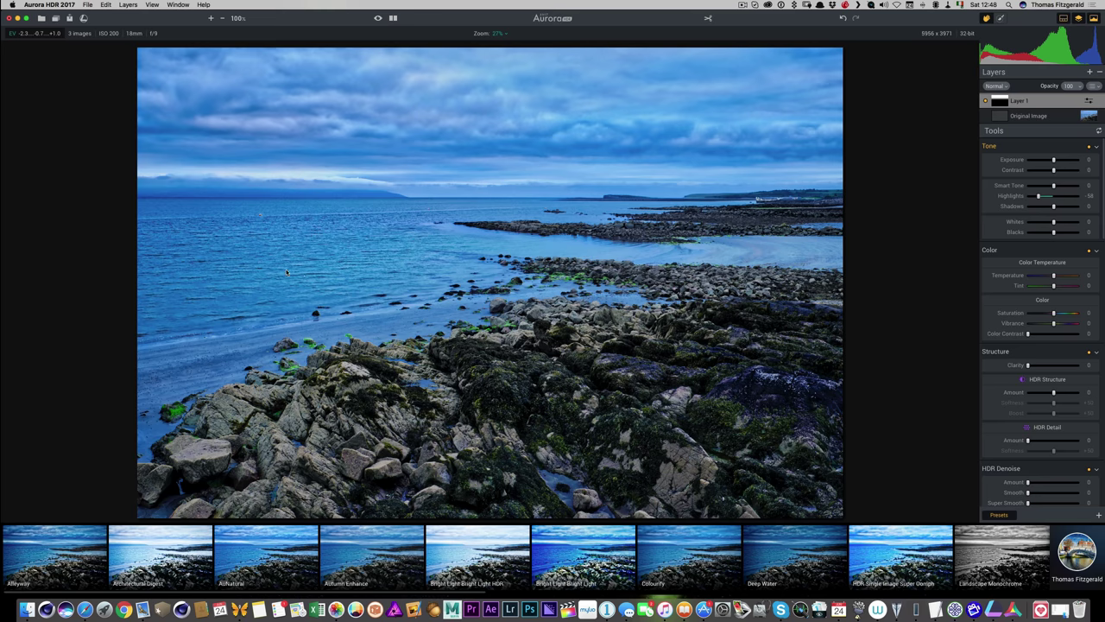
pyautogui.click(296, 273)
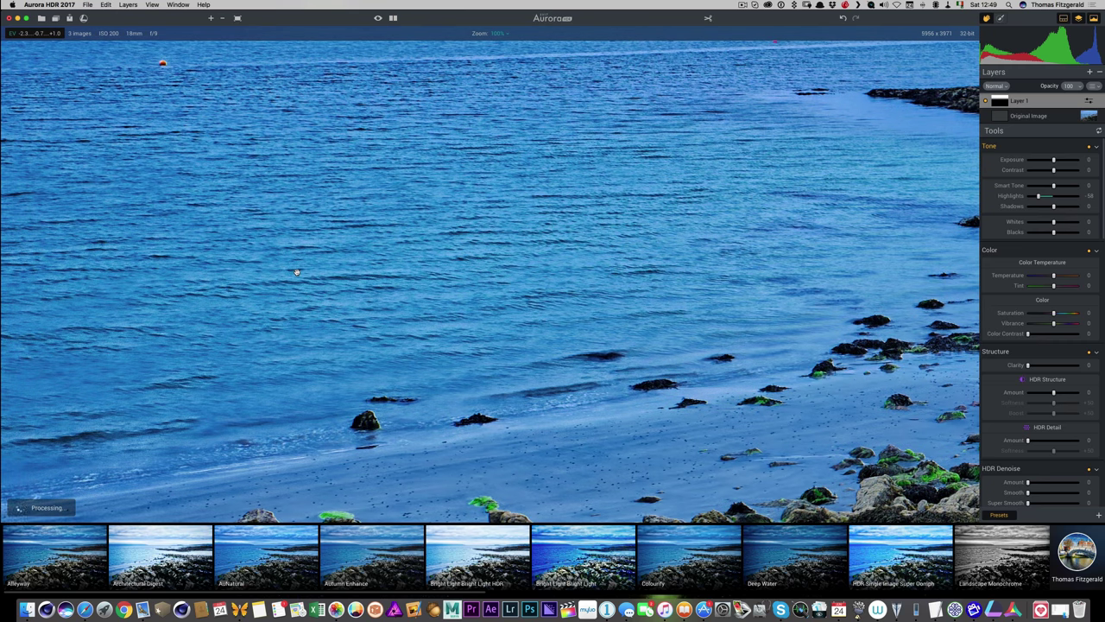
pyautogui.moveTo(306, 264); pyautogui.dragTo(402, 275)
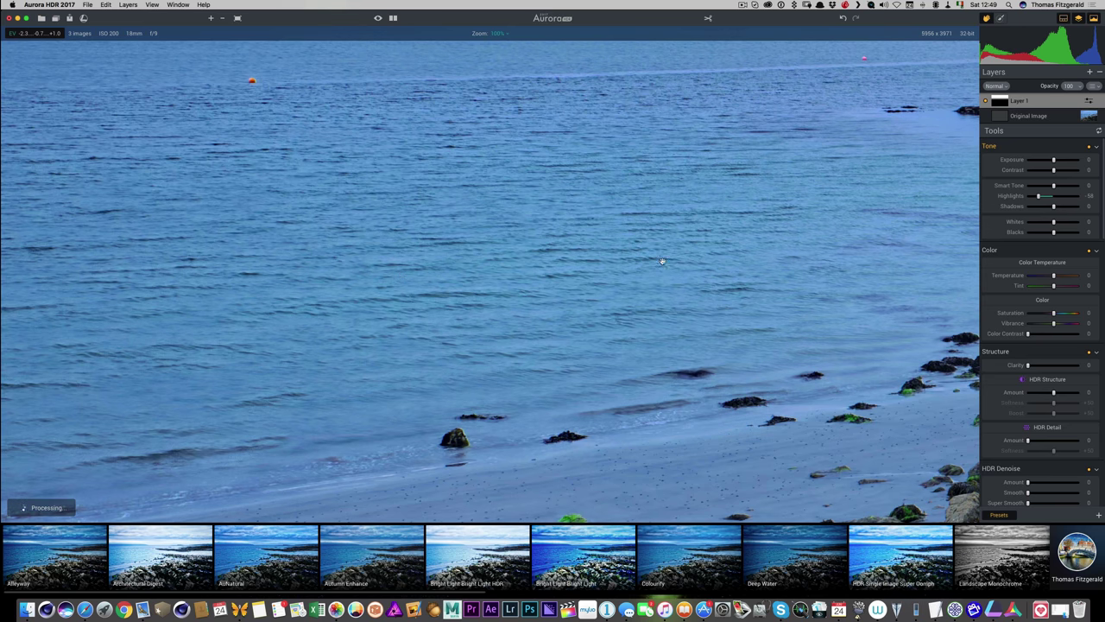
pyautogui.scroll(5, 677, 228)
pyautogui.hscroll(-5, 393, 260)
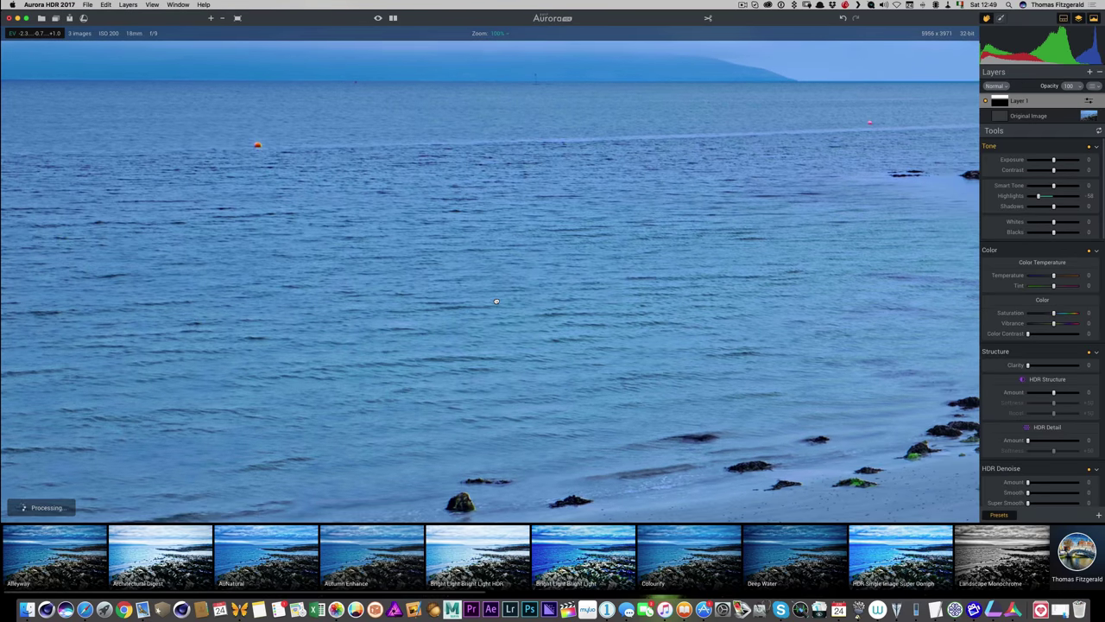
pyautogui.hscroll(5, 429, 240)
pyautogui.scroll(2, 371, 256)
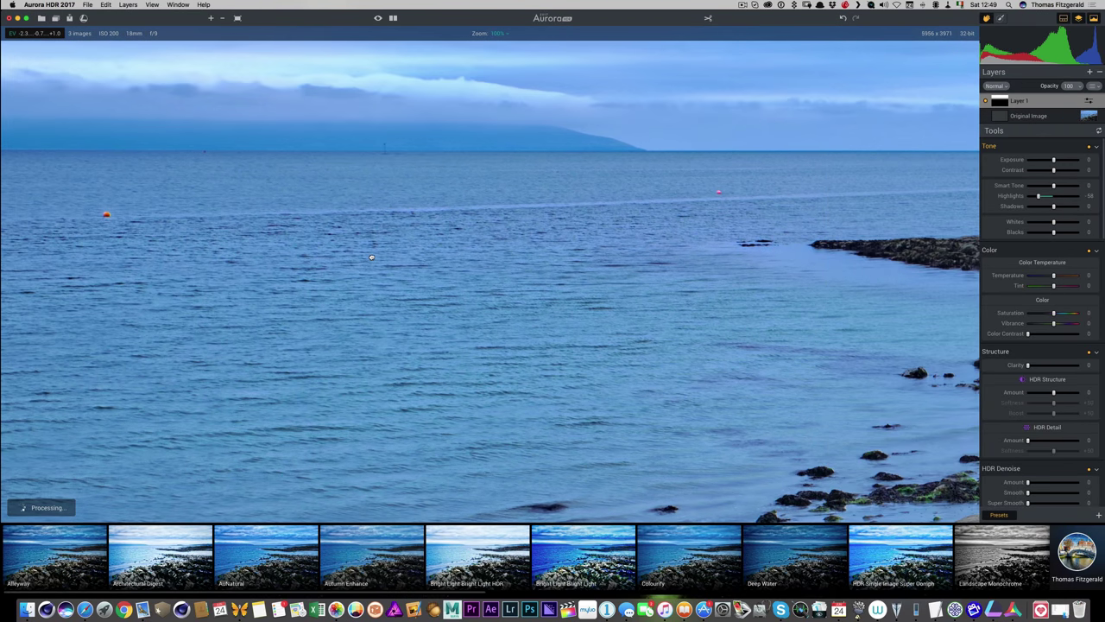
pyautogui.scroll(-5, 360, 187)
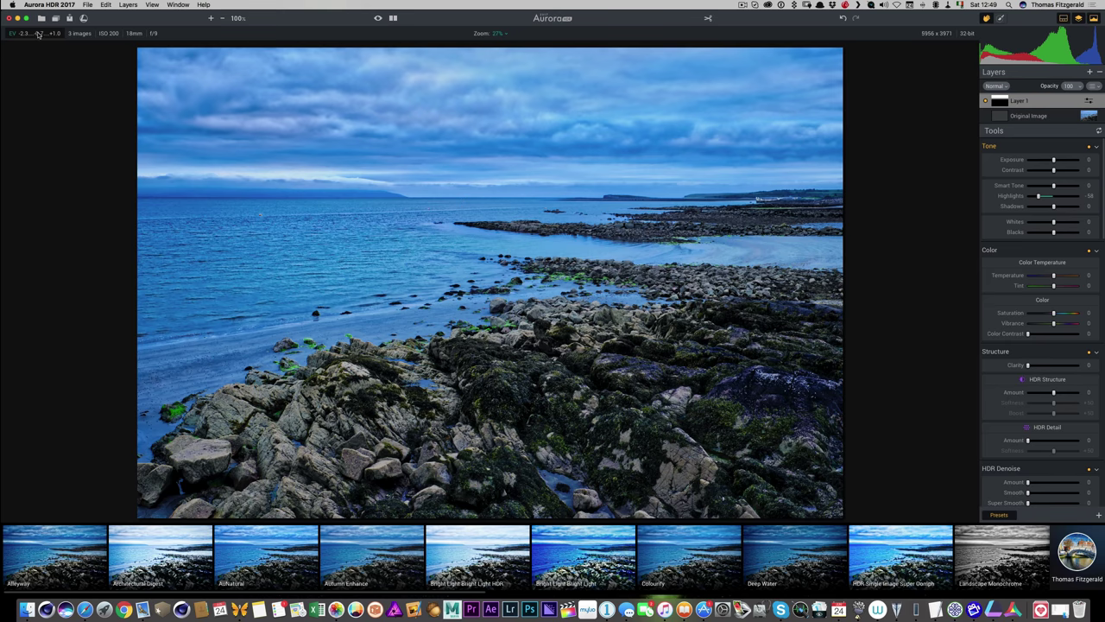
# - Save the image as _DSF0557_HDR in the Hdr-Test folder using Save As
pyautogui.click(87, 5)
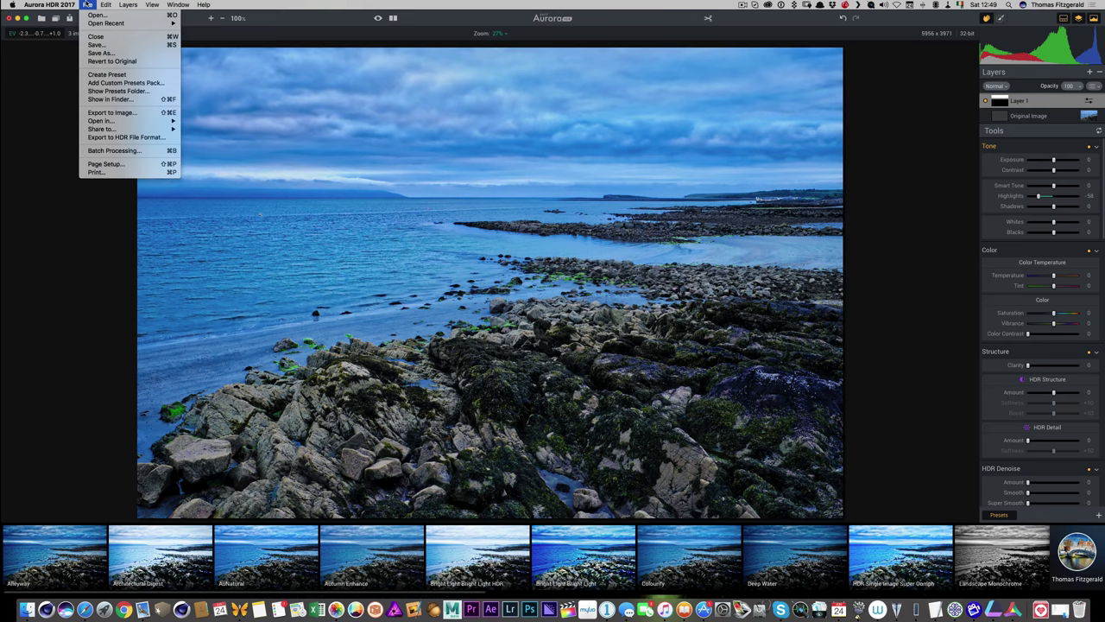
pyautogui.click(135, 53)
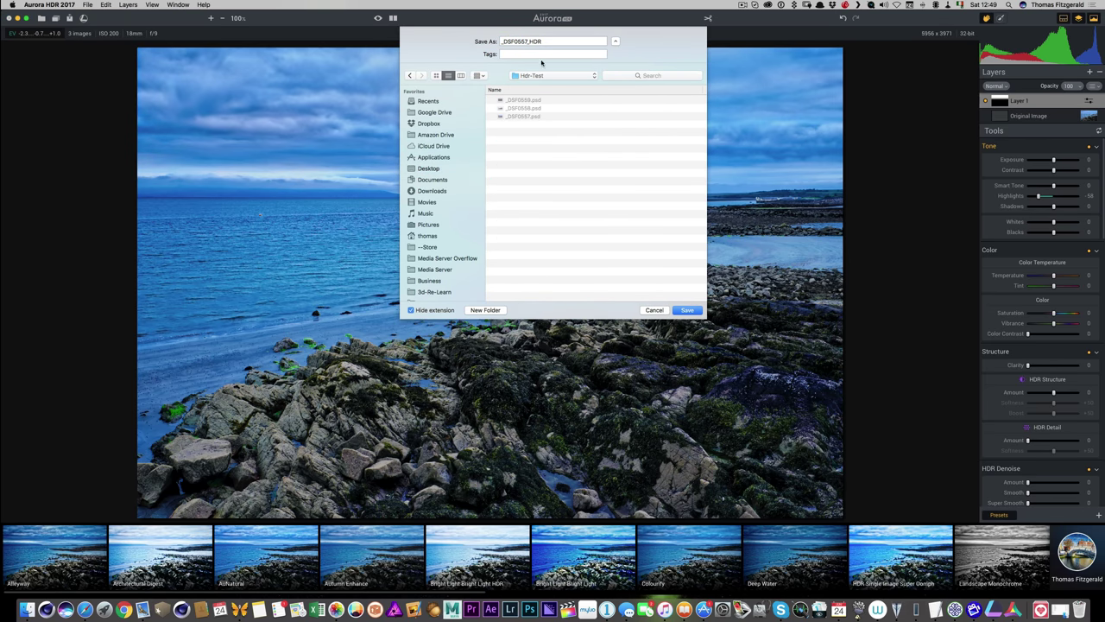
pyautogui.click(689, 310)
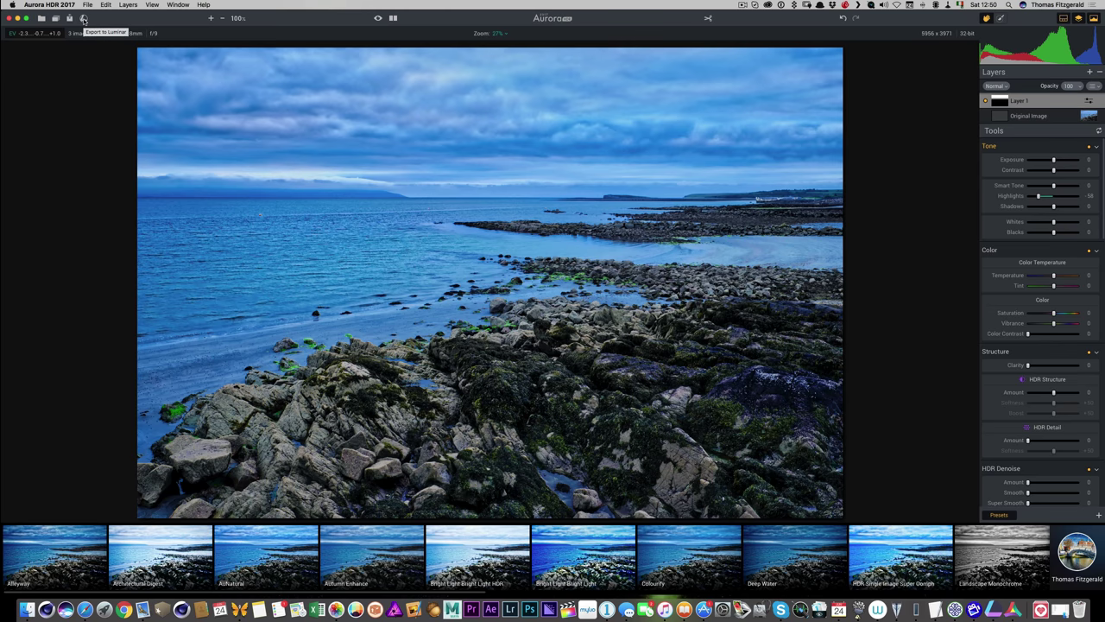
# - Export the image to Luminar, where it opens as _DSF0557_HDR_edit.tiff
pyautogui.click(84, 18)
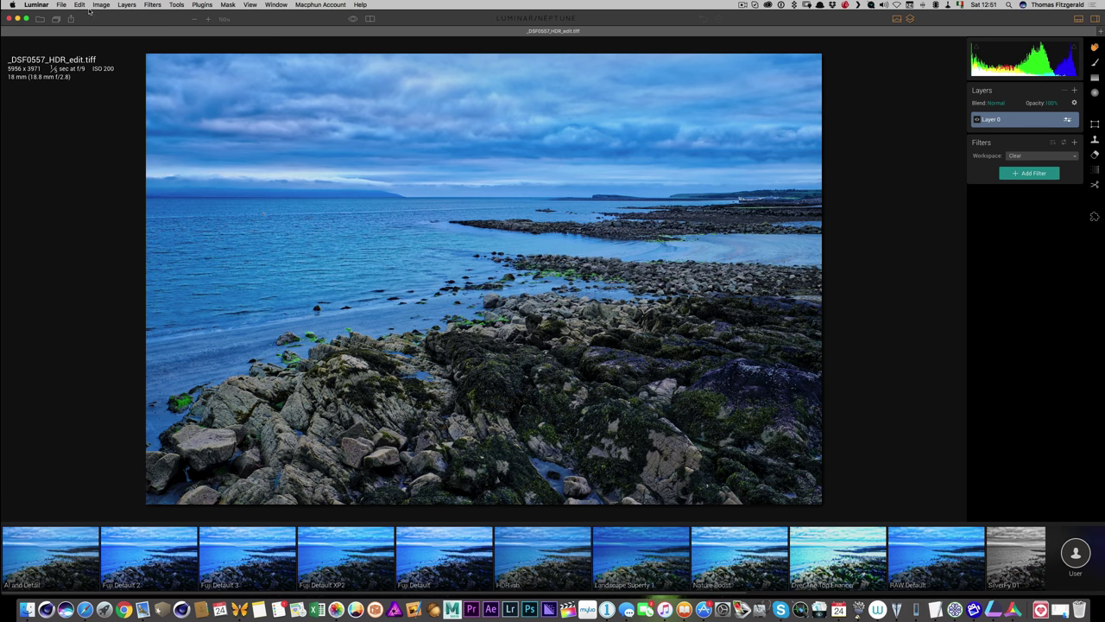
# - Apply the Quick & Awesome filter set with Accent AI boost 36, clarity 4 and slight vibrance
pyautogui.click(1013, 156)
pyautogui.click(1045, 182)
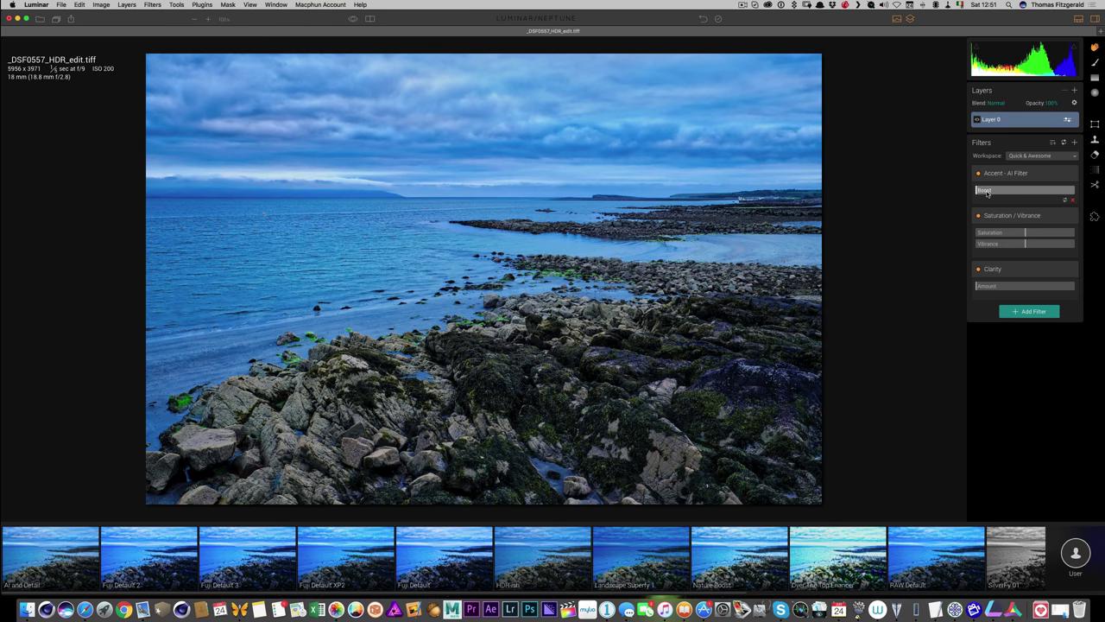
pyautogui.moveTo(987, 194); pyautogui.dragTo(1048, 195)
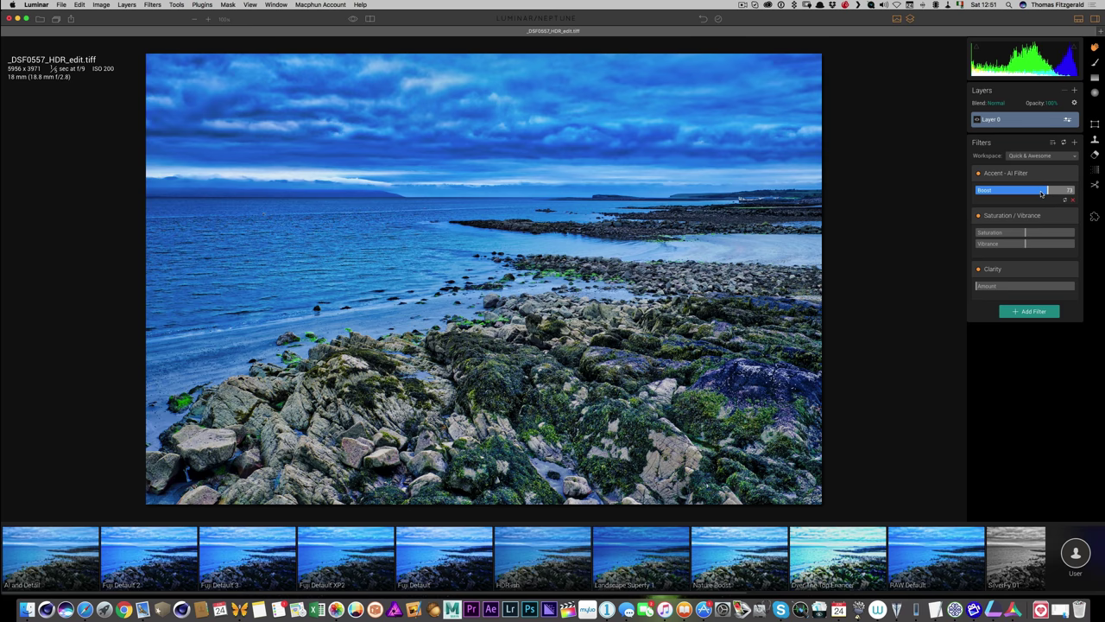
pyautogui.moveTo(1041, 194); pyautogui.dragTo(1016, 192)
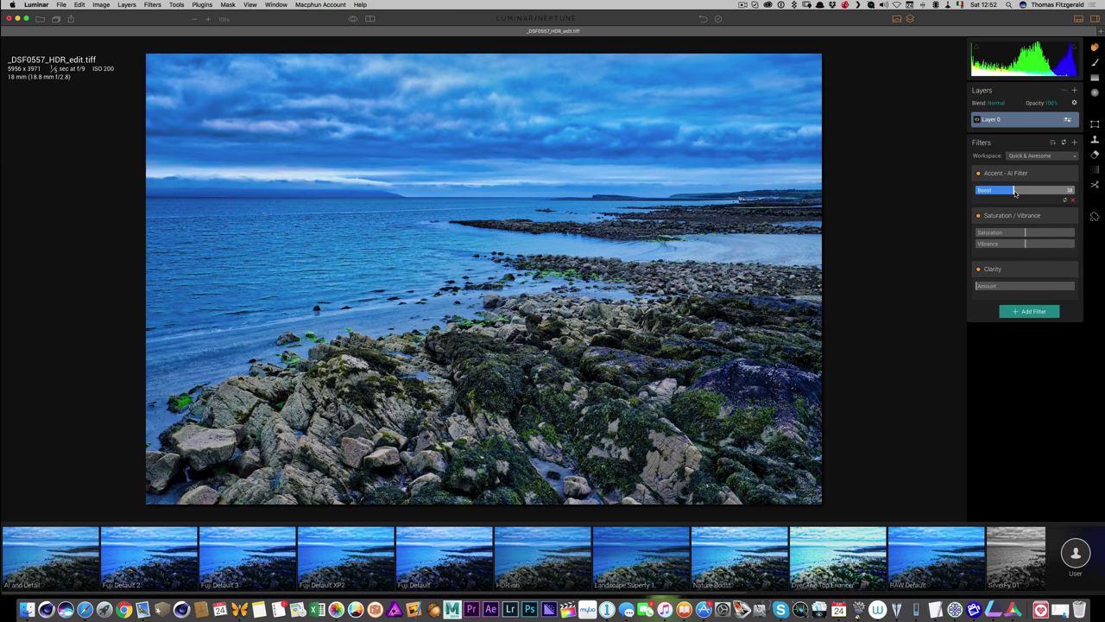
pyautogui.click(990, 287)
pyautogui.moveTo(990, 288); pyautogui.dragTo(980, 288)
pyautogui.moveTo(1027, 244)
pyautogui.mouseDown()
pyautogui.moveTo(1040, 246)
pyautogui.moveTo(1027, 245)
pyautogui.mouseUp()
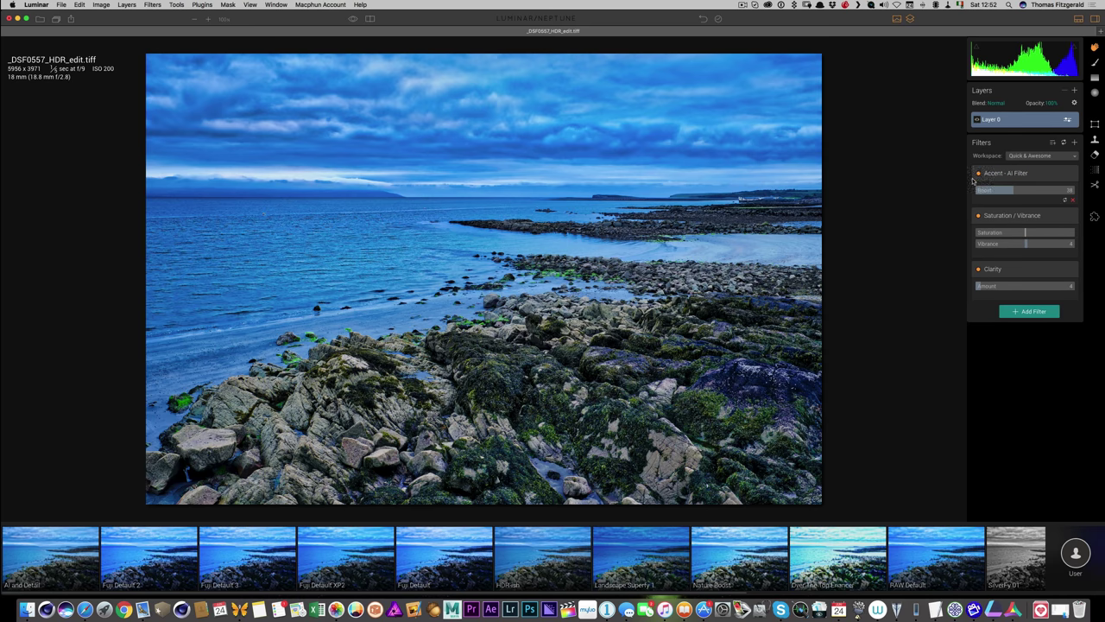
# - Compare against the original several times, then lower the layer opacity to 57%
pyautogui.click(352, 19)
pyautogui.click(353, 19)
pyautogui.click(352, 19)
pyautogui.click(352, 19)
pyautogui.click(352, 19)
pyautogui.click(352, 19)
pyautogui.click(353, 19)
pyautogui.click(352, 19)
pyautogui.click(1048, 103)
pyautogui.moveTo(1074, 115); pyautogui.dragTo(1060, 115)
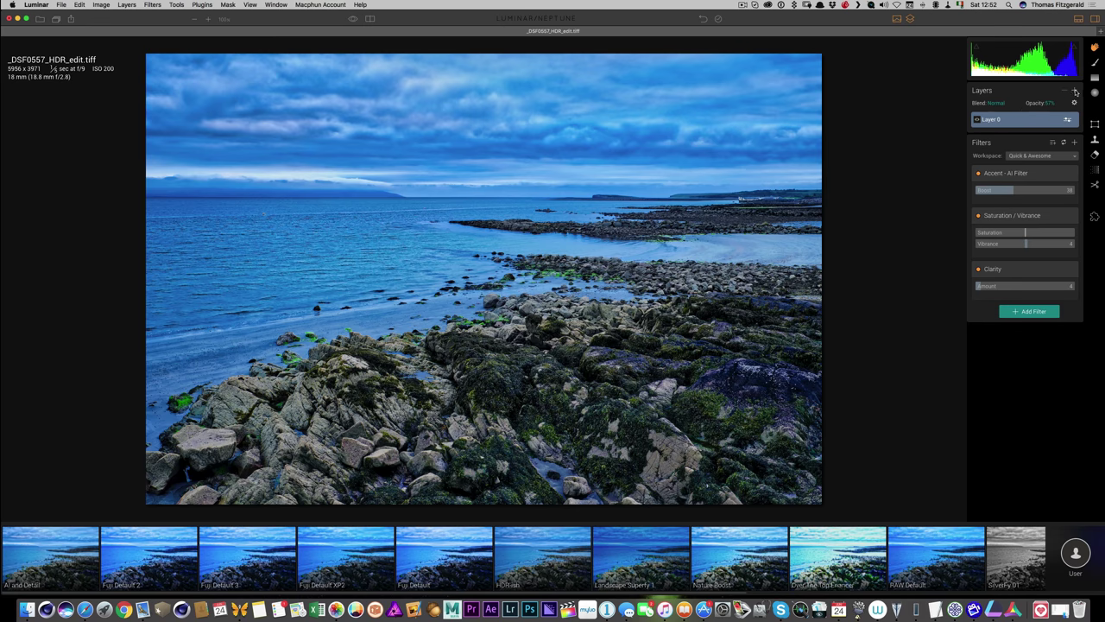
# - Add a new adjustment layer with Details Enhancer at medium 13, large 18, masking 43
pyautogui.click(1075, 92)
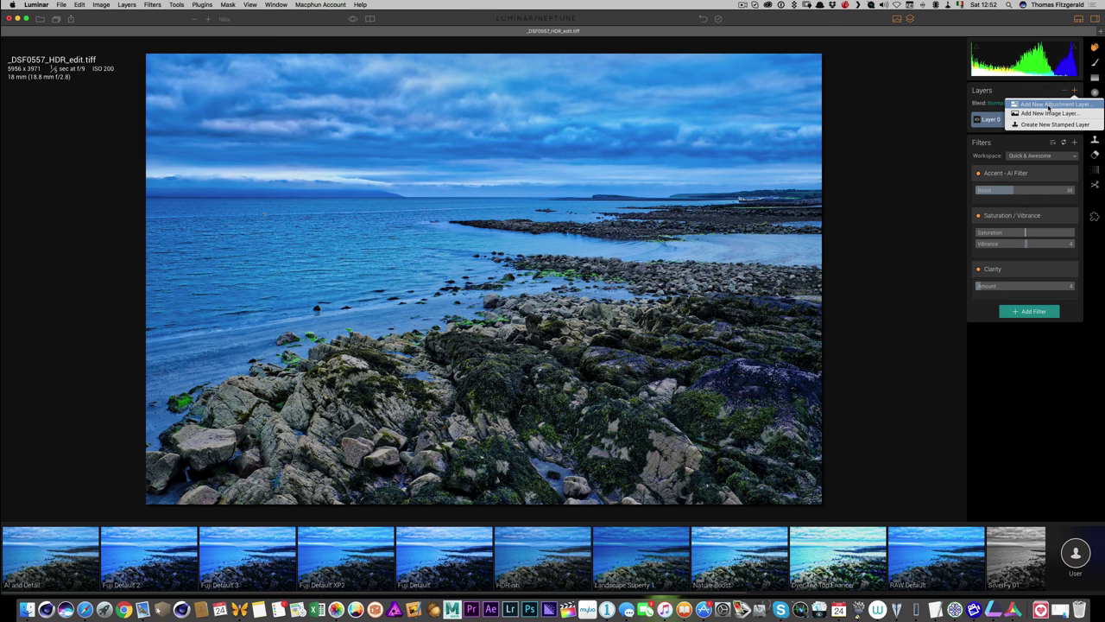
pyautogui.click(1050, 104)
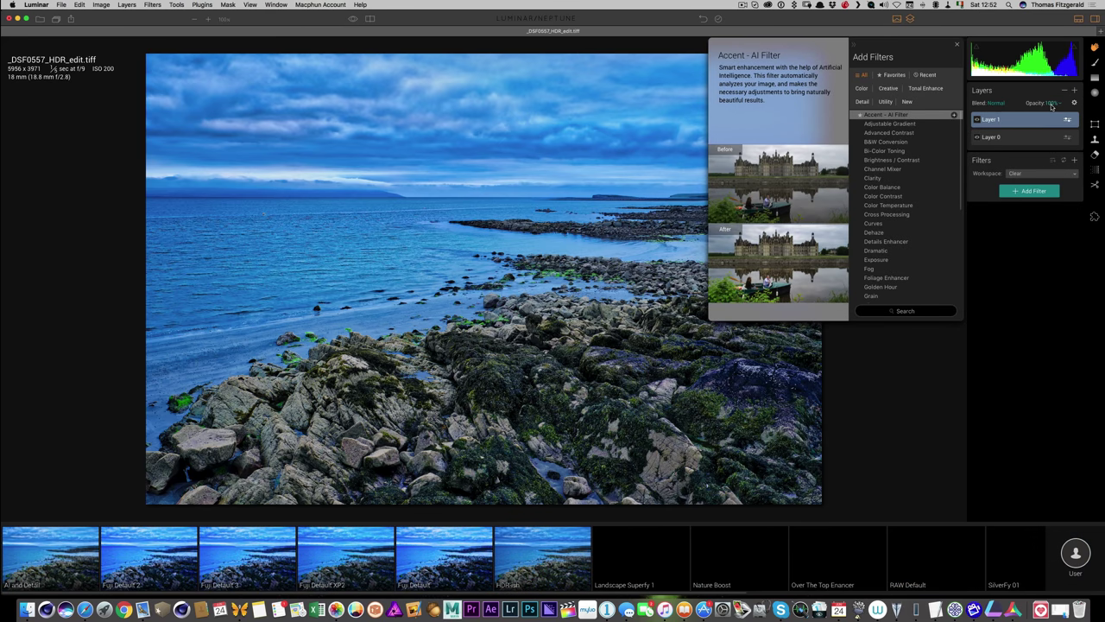
pyautogui.click(895, 245)
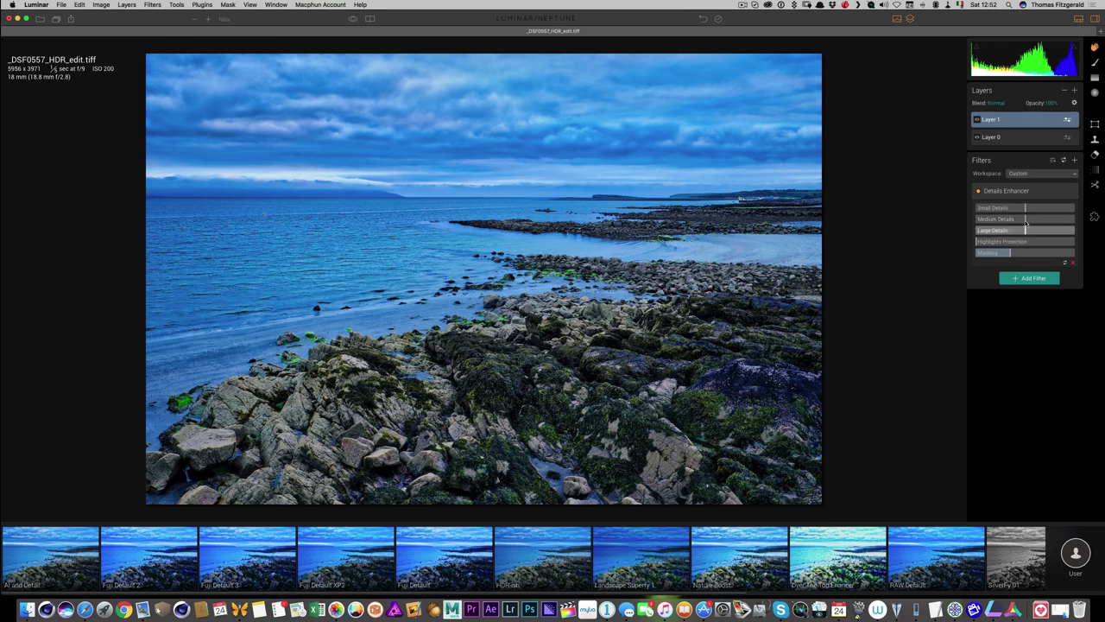
pyautogui.moveTo(1032, 220)
pyautogui.mouseDown()
pyautogui.moveTo(1054, 232)
pyautogui.moveTo(1035, 232)
pyautogui.mouseUp()
pyautogui.moveTo(1038, 220); pyautogui.dragTo(1032, 220)
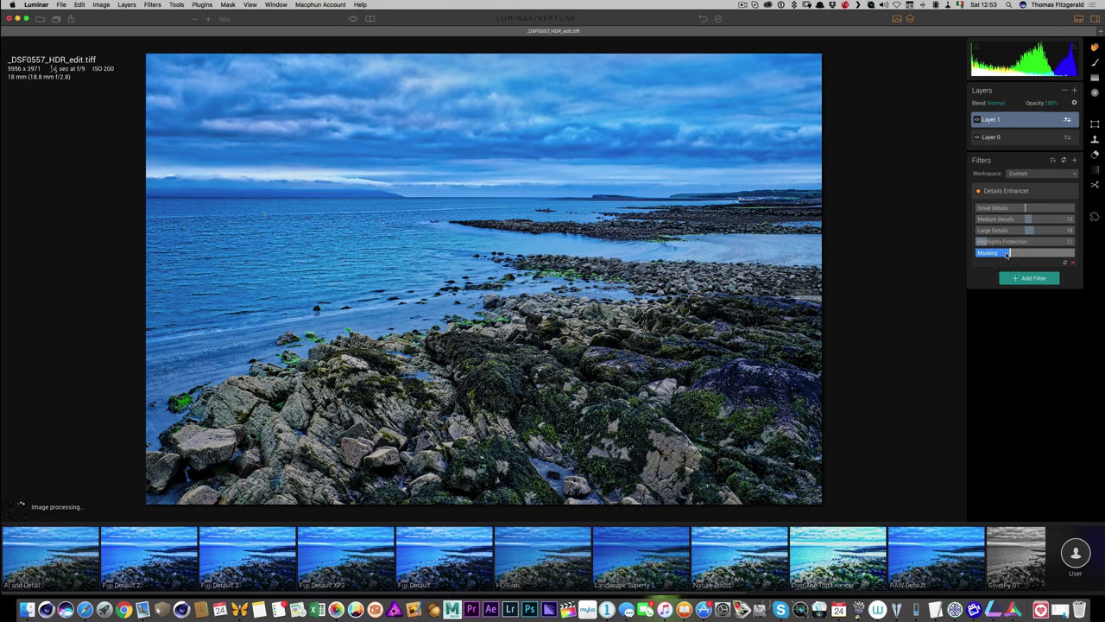
pyautogui.moveTo(1006, 254); pyautogui.dragTo(1018, 254)
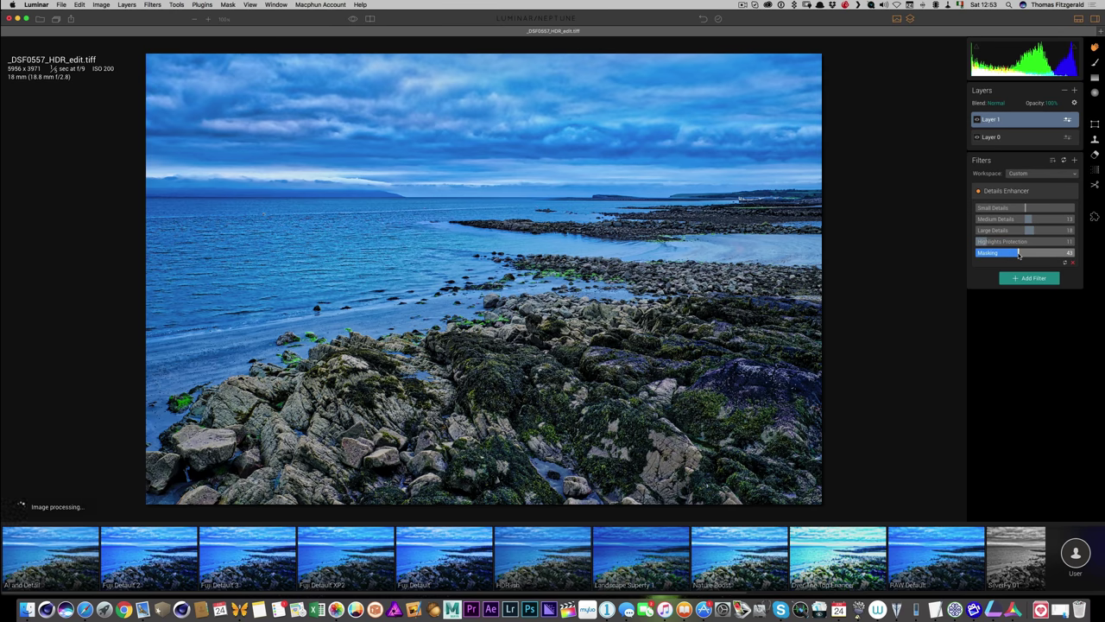
pyautogui.click(978, 192)
pyautogui.click(978, 193)
# - Add the Dramatic filter to Layer 1 and set its Amount to 16
pyautogui.click(1032, 278)
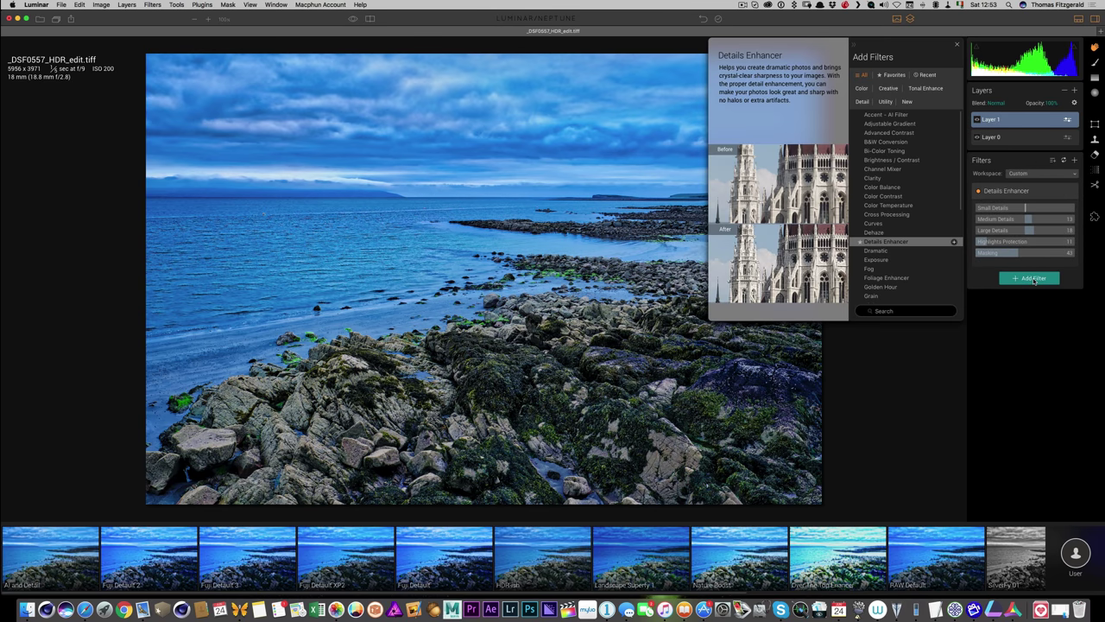
pyautogui.click(875, 250)
pyautogui.moveTo(981, 296)
pyautogui.mouseDown()
pyautogui.moveTo(1010, 296)
pyautogui.moveTo(992, 295)
pyautogui.mouseUp()
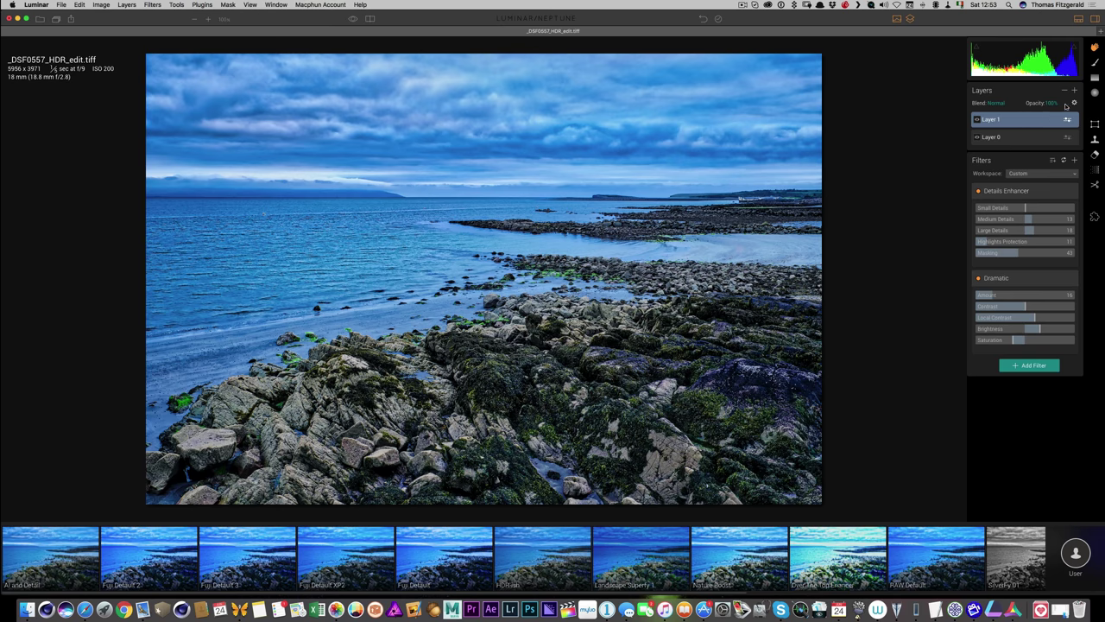
# - Paint a Layer 1 mask over the right-hand rocks with a 74% opacity, size ~272 brush, then raise opacity to 100%
pyautogui.click(1094, 64)
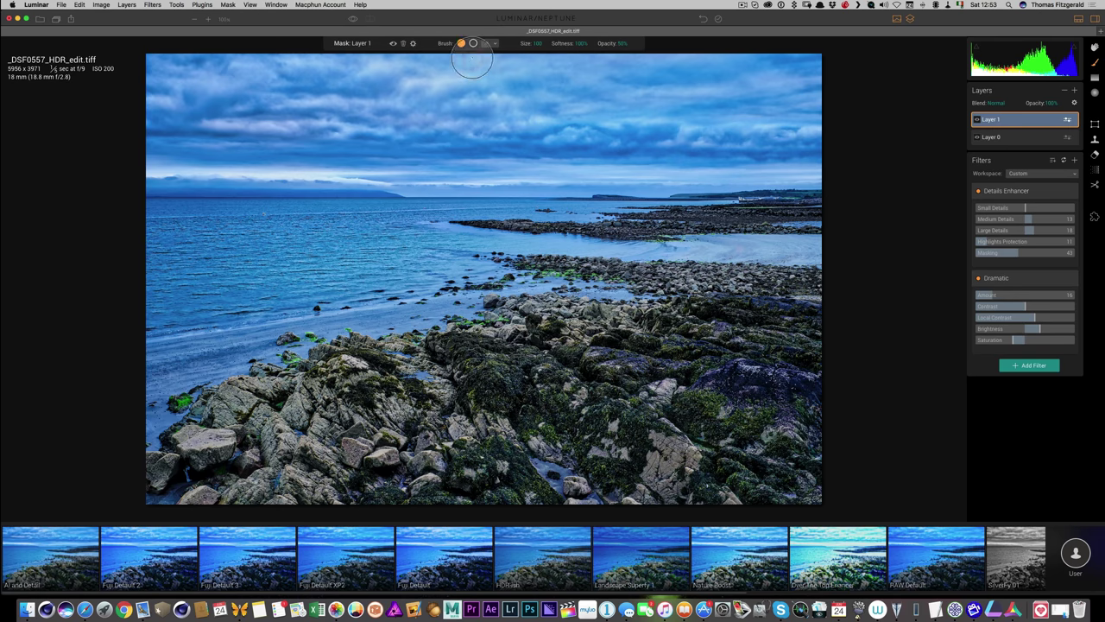
pyautogui.click(618, 43)
pyautogui.moveTo(645, 58); pyautogui.dragTo(638, 58)
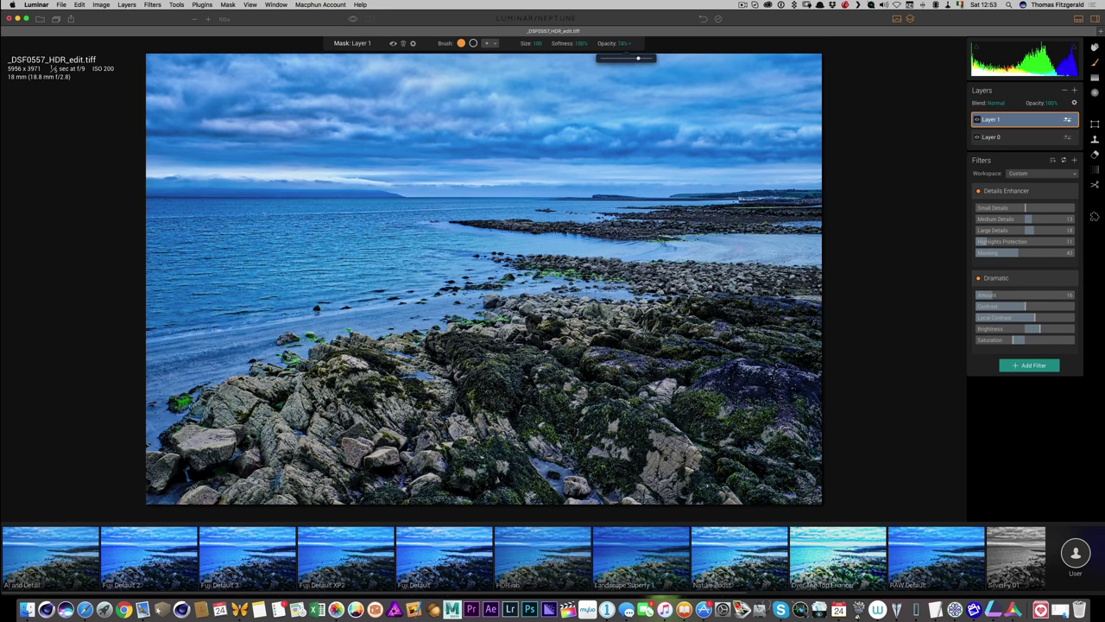
pyautogui.click(536, 44)
pyautogui.moveTo(535, 58); pyautogui.dragTo(548, 59)
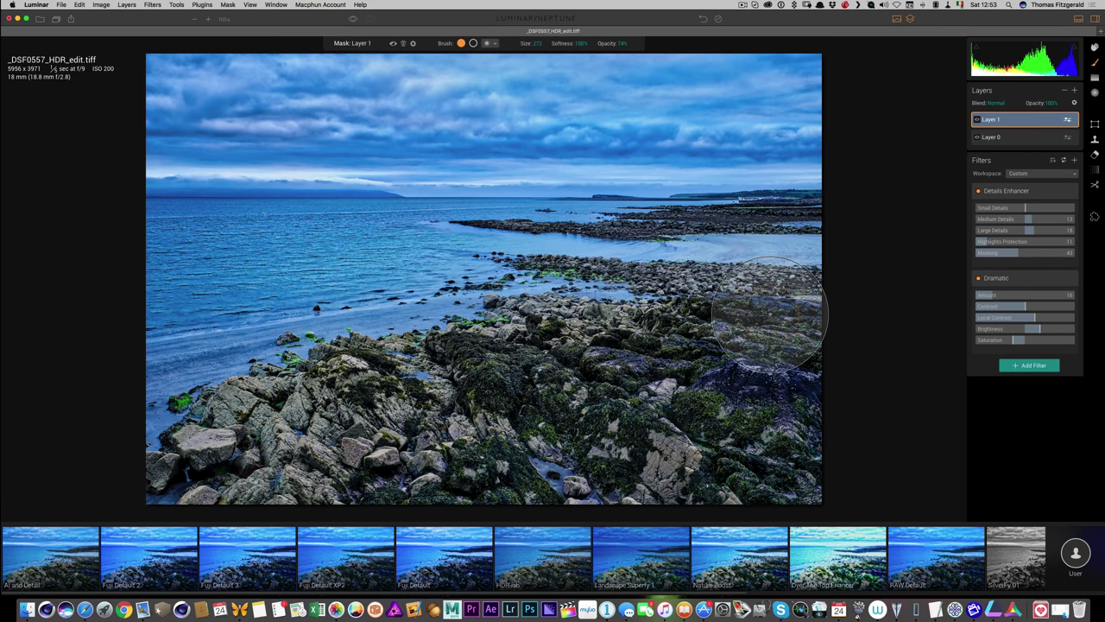
pyautogui.moveTo(768, 315)
pyautogui.mouseDown()
pyautogui.moveTo(777, 318)
pyautogui.moveTo(695, 330)
pyautogui.moveTo(737, 315)
pyautogui.mouseUp()
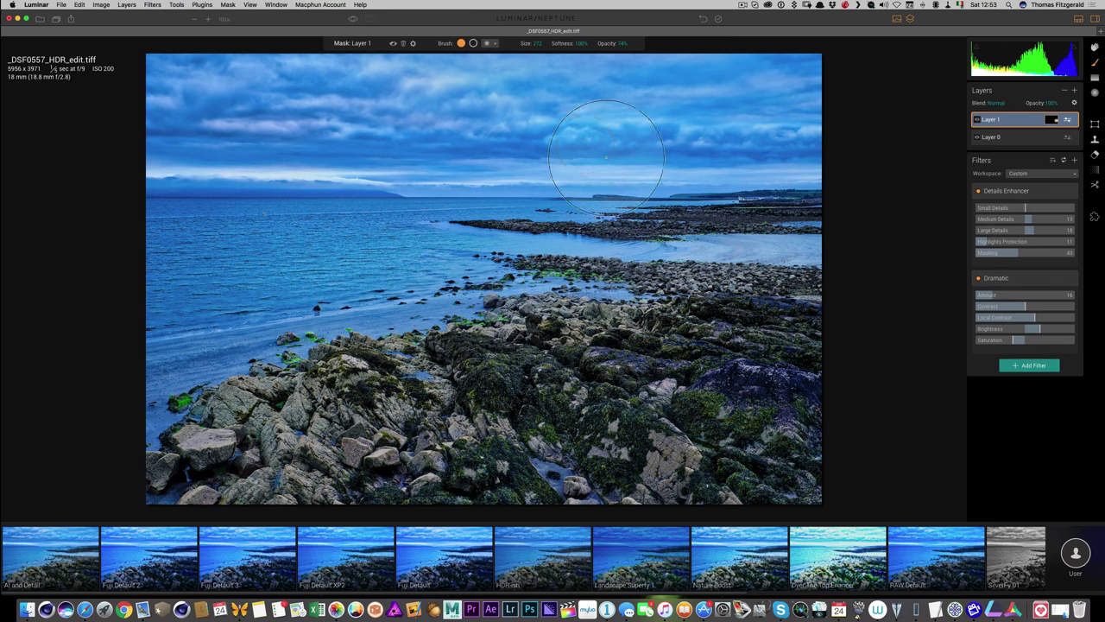
pyautogui.click(620, 43)
pyautogui.moveTo(636, 58); pyautogui.dragTo(651, 58)
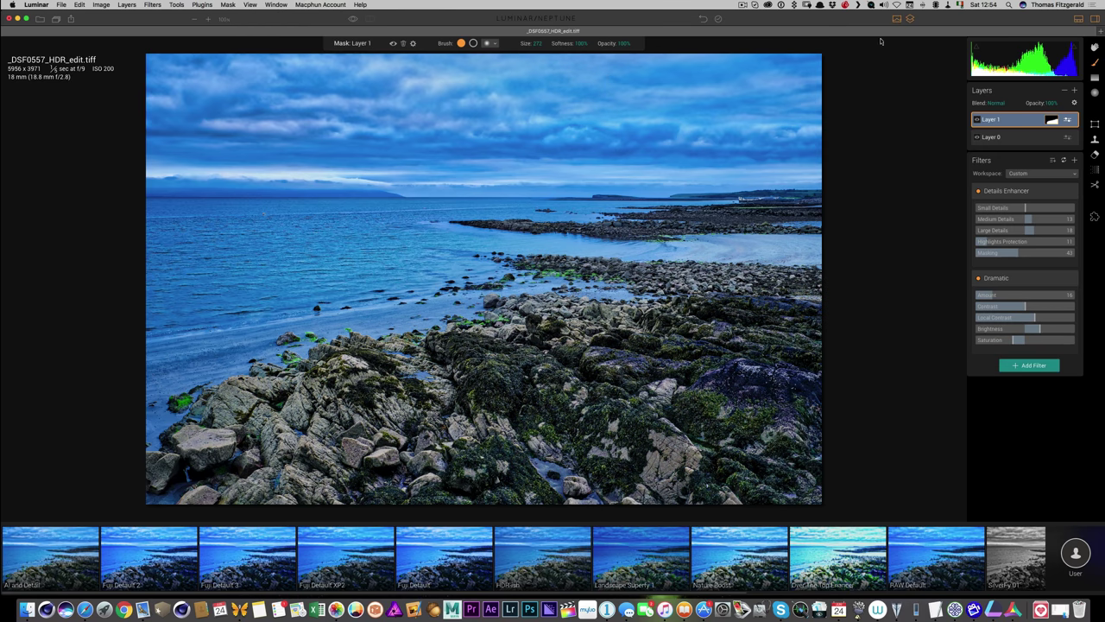
pyautogui.click(1095, 47)
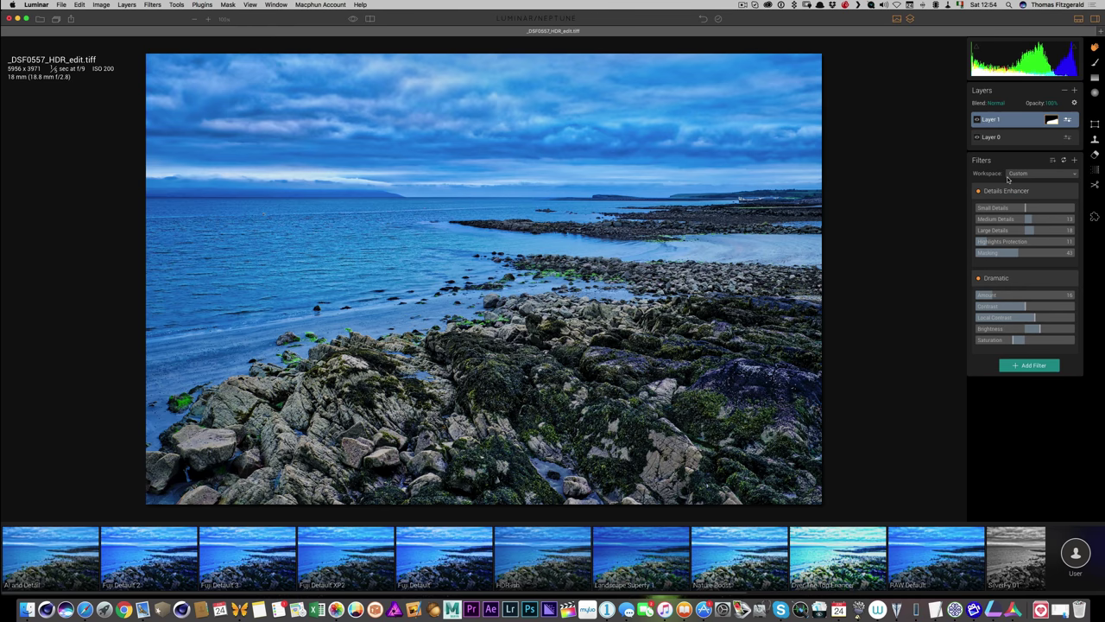
# - Add a Tone filter to Layer 1, raising contrast and pulling Highlights down to -12
pyautogui.click(1030, 366)
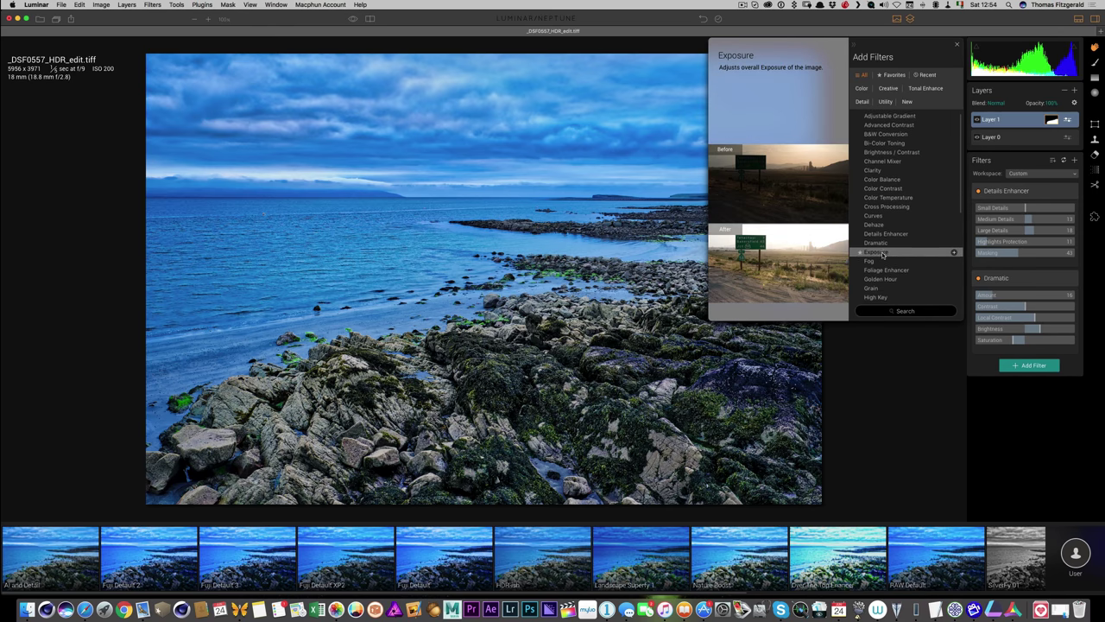
pyautogui.scroll(-1, 883, 255)
pyautogui.scroll(-6, 889, 233)
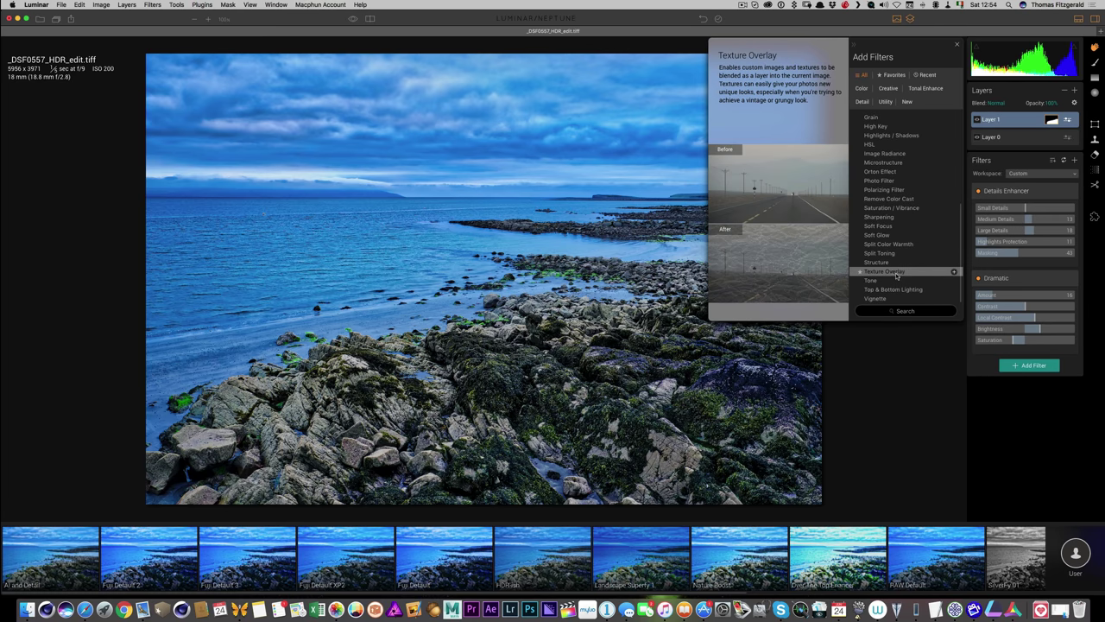
pyautogui.click(886, 278)
pyautogui.moveTo(1025, 394); pyautogui.dragTo(1026, 386)
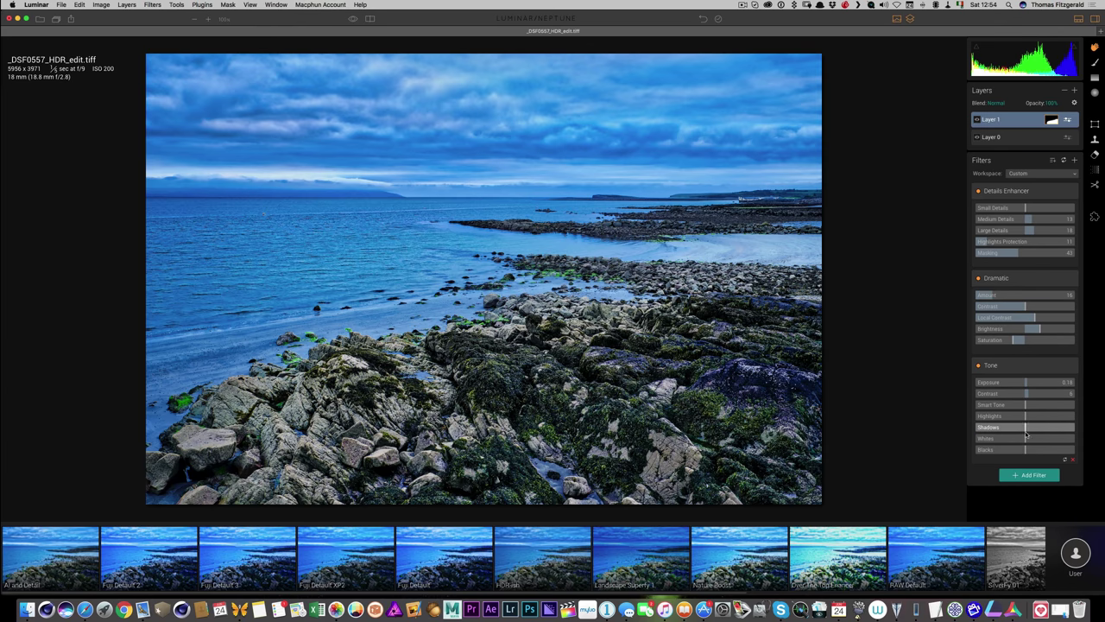
pyautogui.moveTo(1025, 418); pyautogui.dragTo(1020, 416)
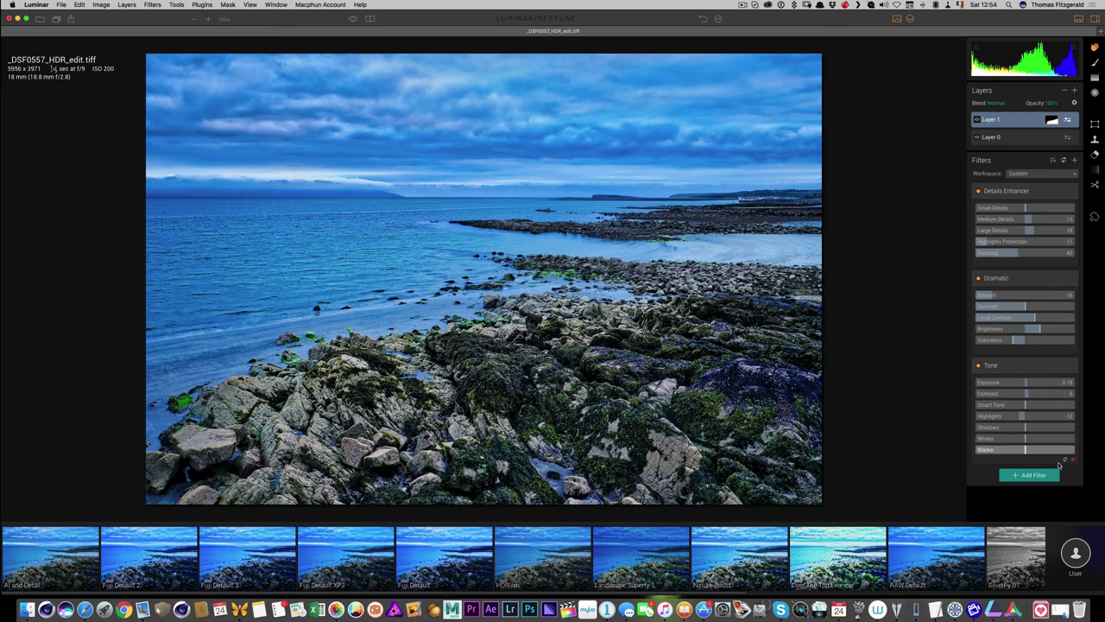
# - Toggle the adjustment layer's visibility several times to compare with and without it
pyautogui.click(977, 120)
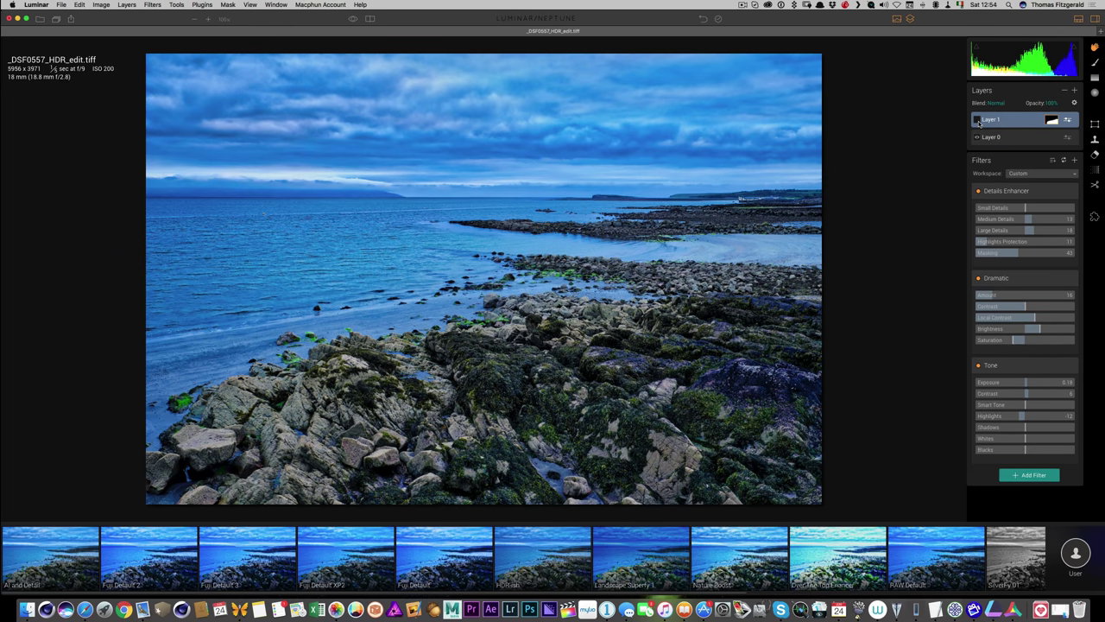
pyautogui.click(977, 120)
pyautogui.click(977, 120)
pyautogui.click(977, 120)
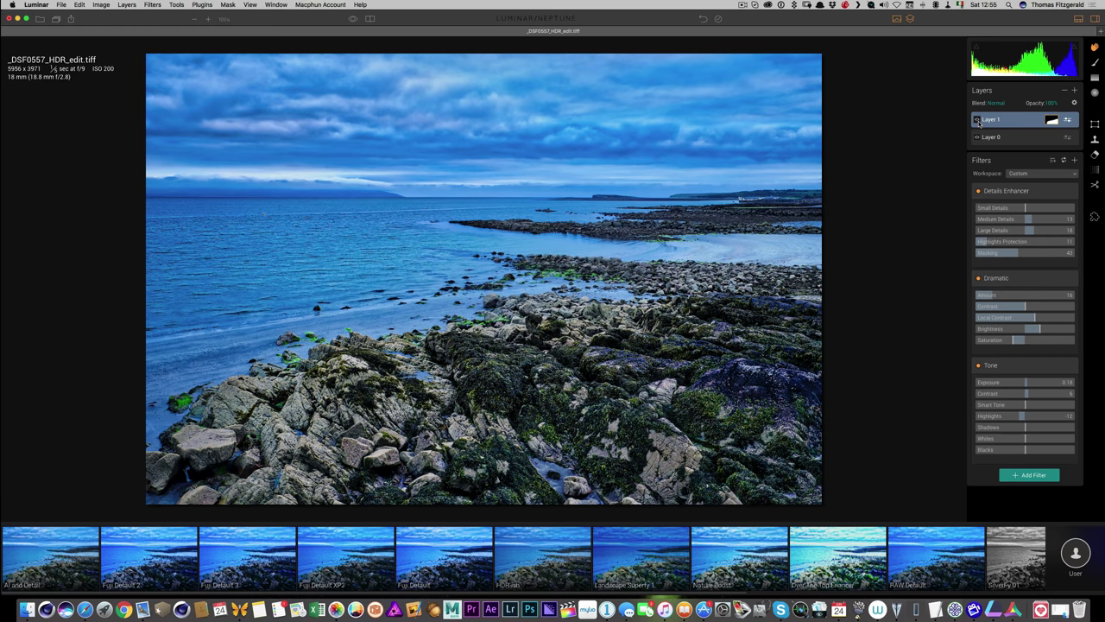
pyautogui.click(977, 120)
pyautogui.click(977, 120)
# - Add a Color Contrast filter at 29, switching it off and back on to compare
pyautogui.click(1050, 476)
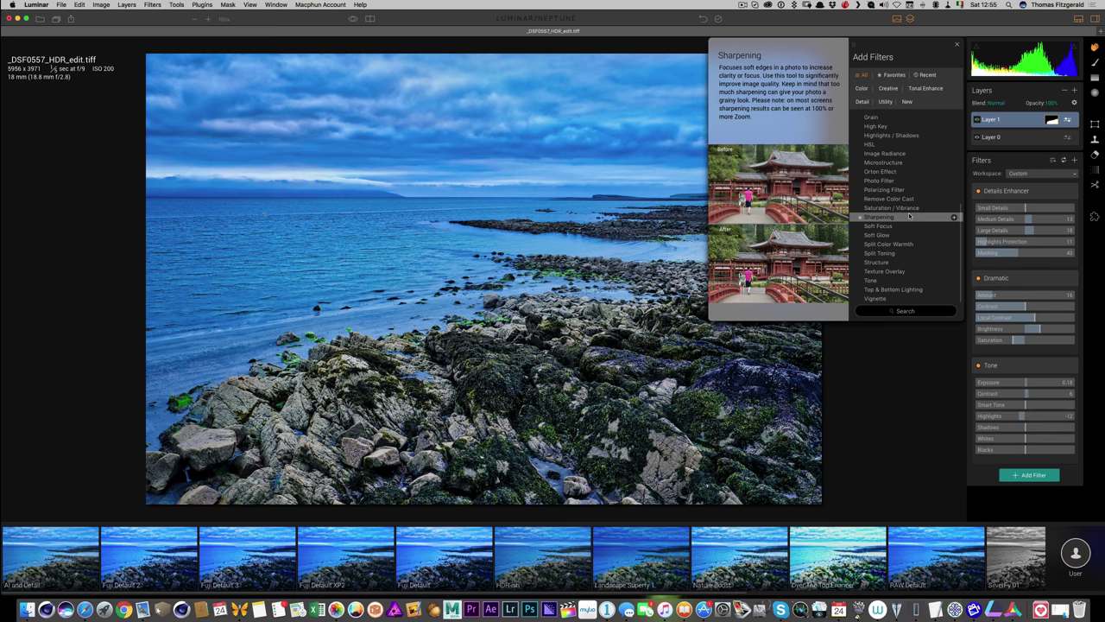
pyautogui.scroll(6, 909, 198)
pyautogui.scroll(2, 909, 197)
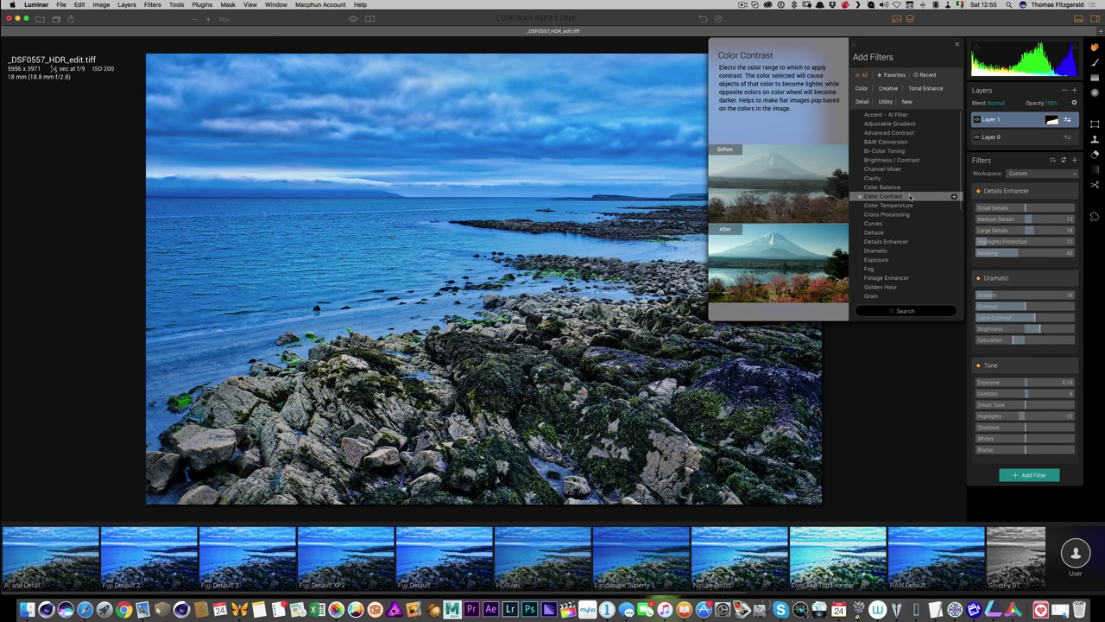
pyautogui.click(909, 198)
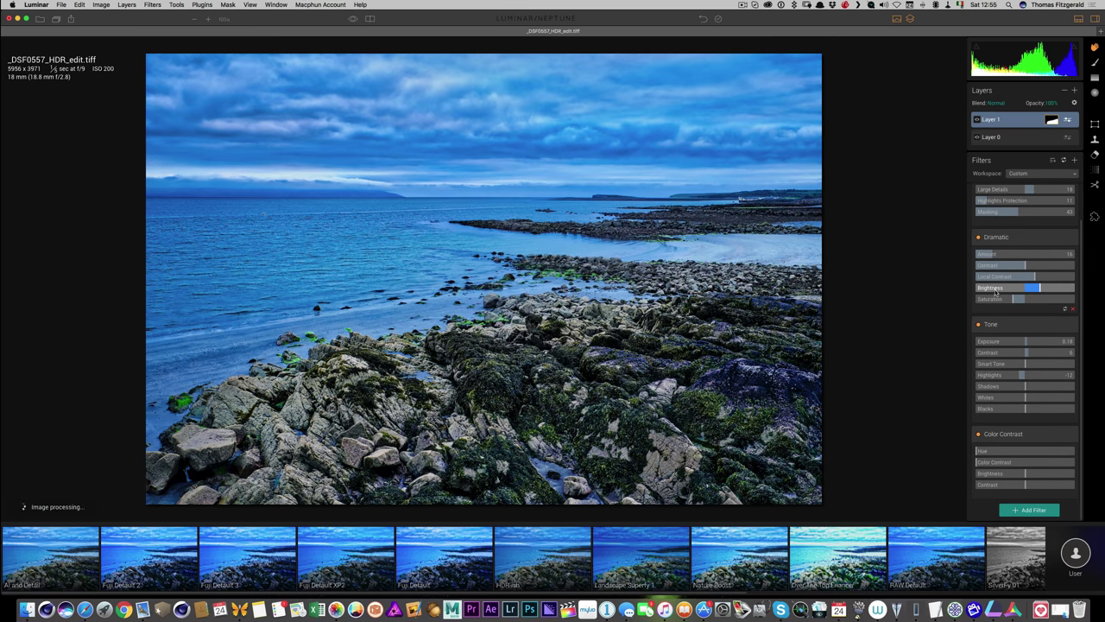
pyautogui.moveTo(978, 462); pyautogui.dragTo(1006, 463)
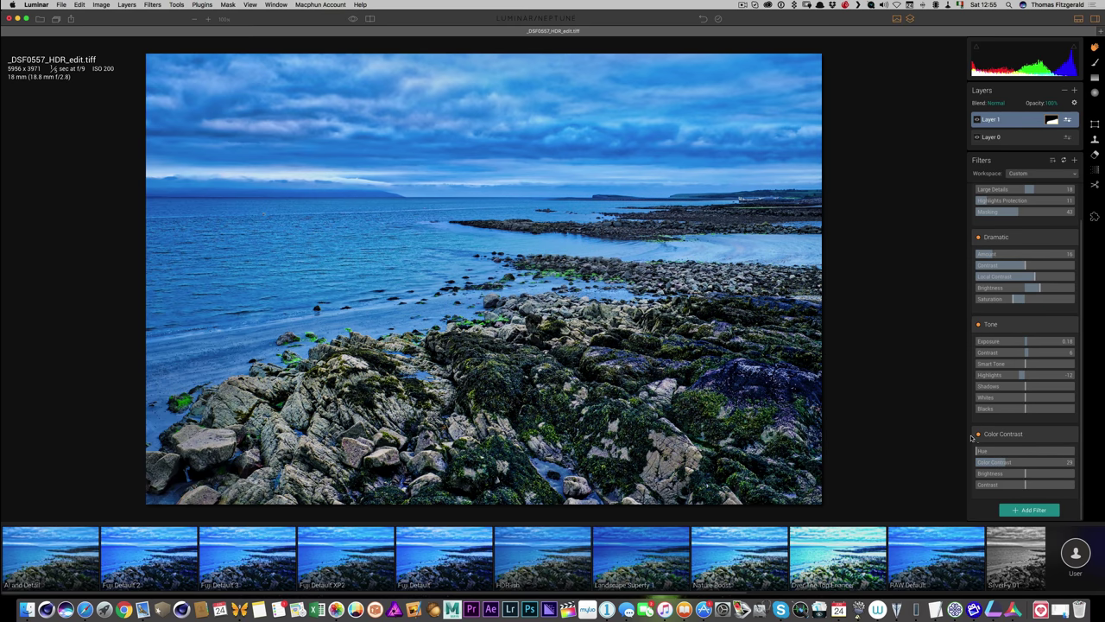
pyautogui.click(978, 436)
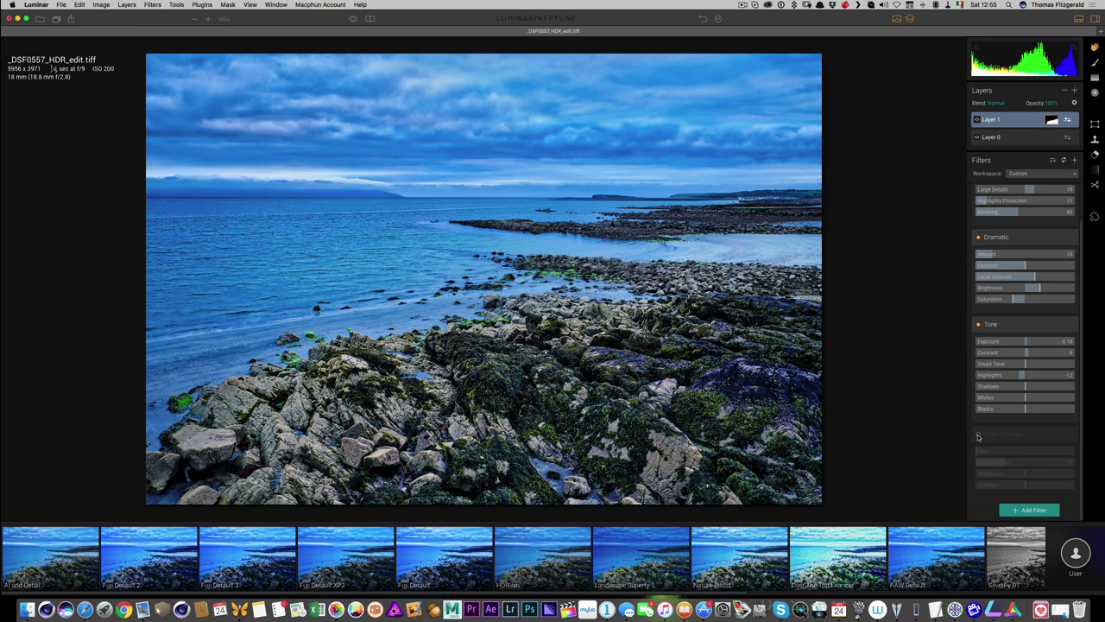
pyautogui.click(978, 436)
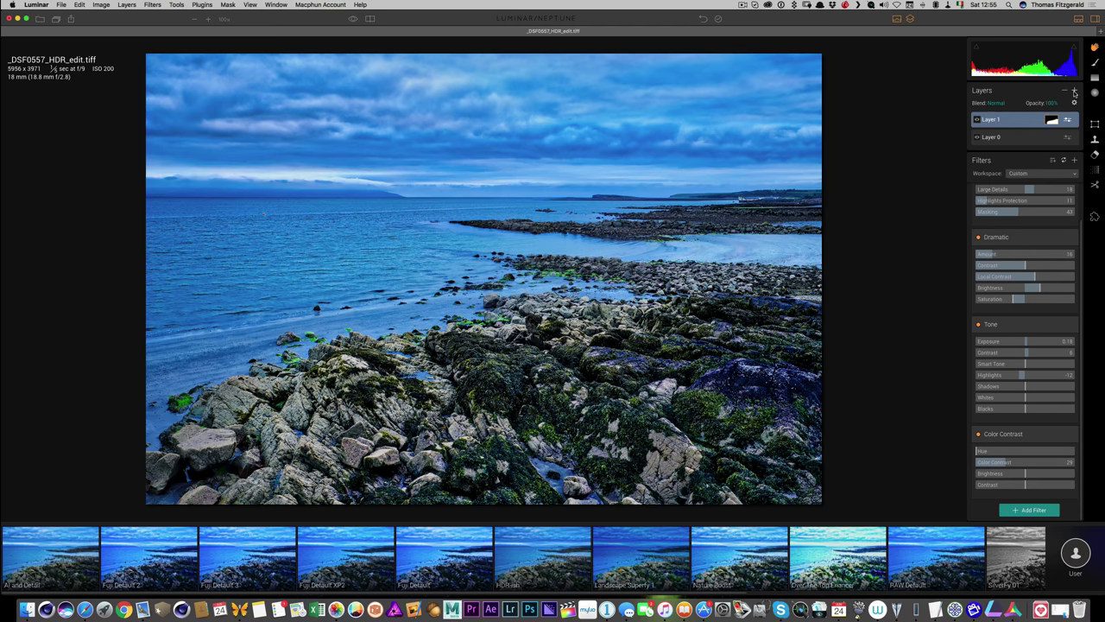
# - Add a new adjustment layer with an Orton Effect at Amount 18 and Softness 21
pyautogui.click(1074, 92)
pyautogui.click(1067, 103)
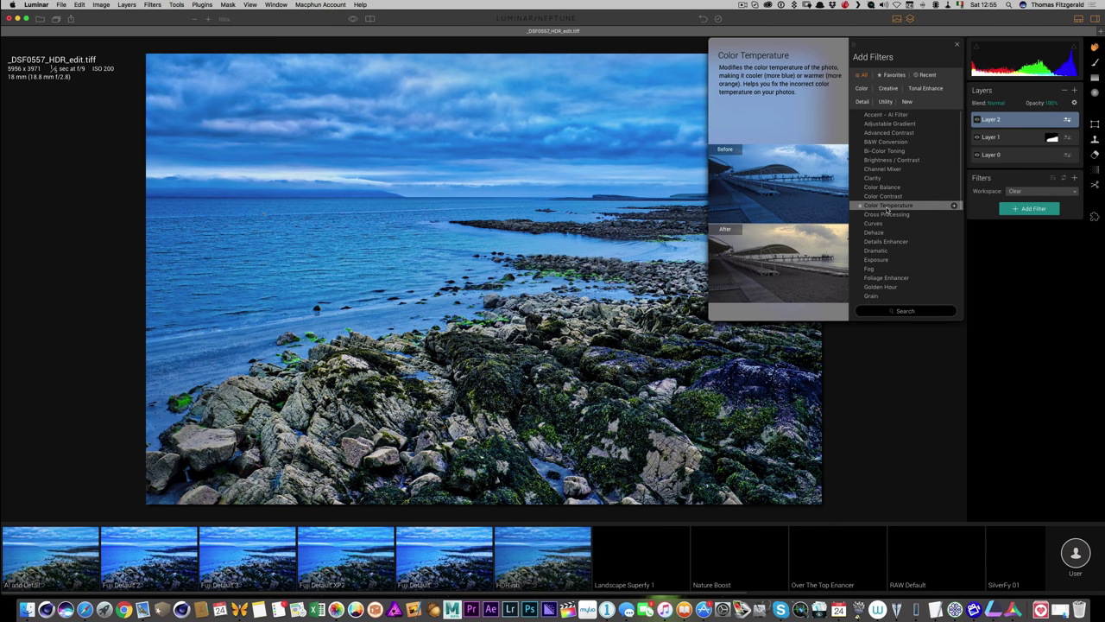
pyautogui.scroll(-5, 887, 216)
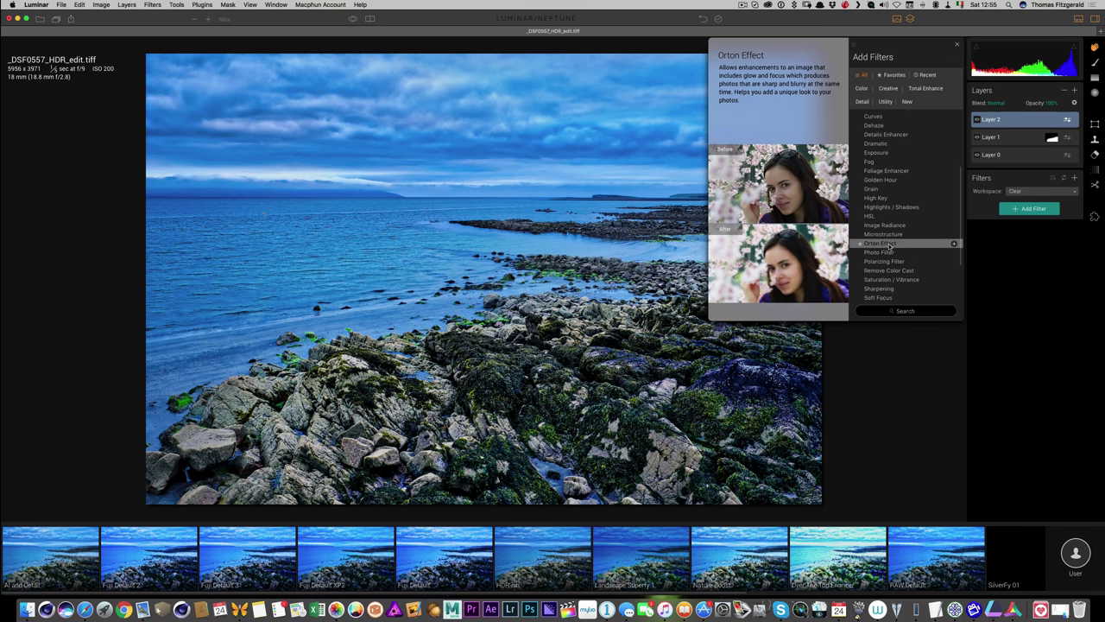
pyautogui.click(889, 244)
pyautogui.click(984, 238)
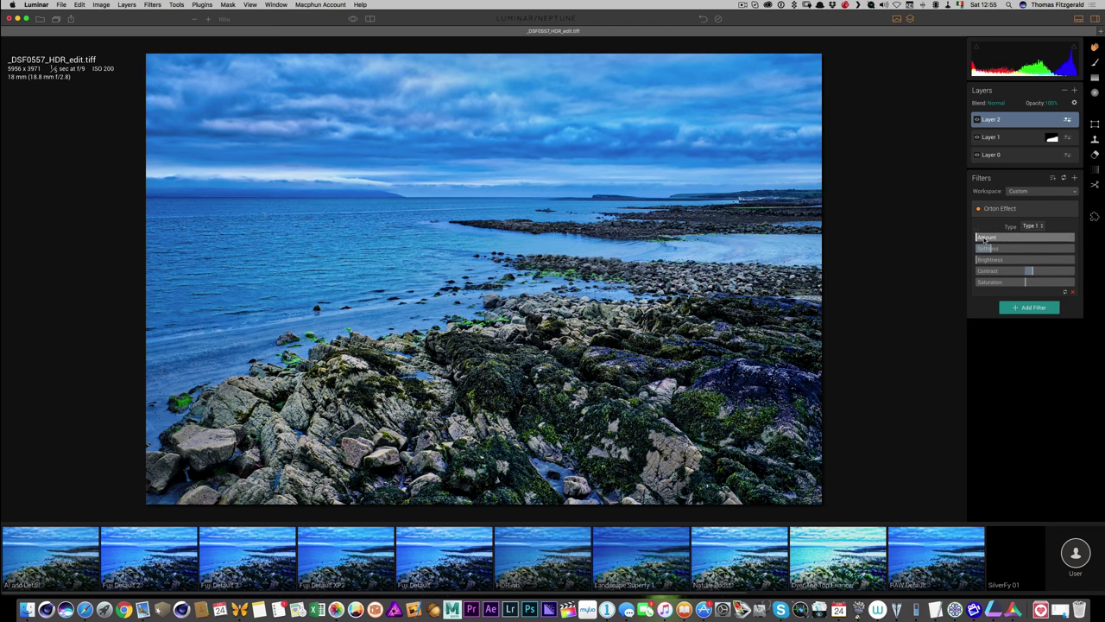
pyautogui.moveTo(984, 239); pyautogui.dragTo(995, 238)
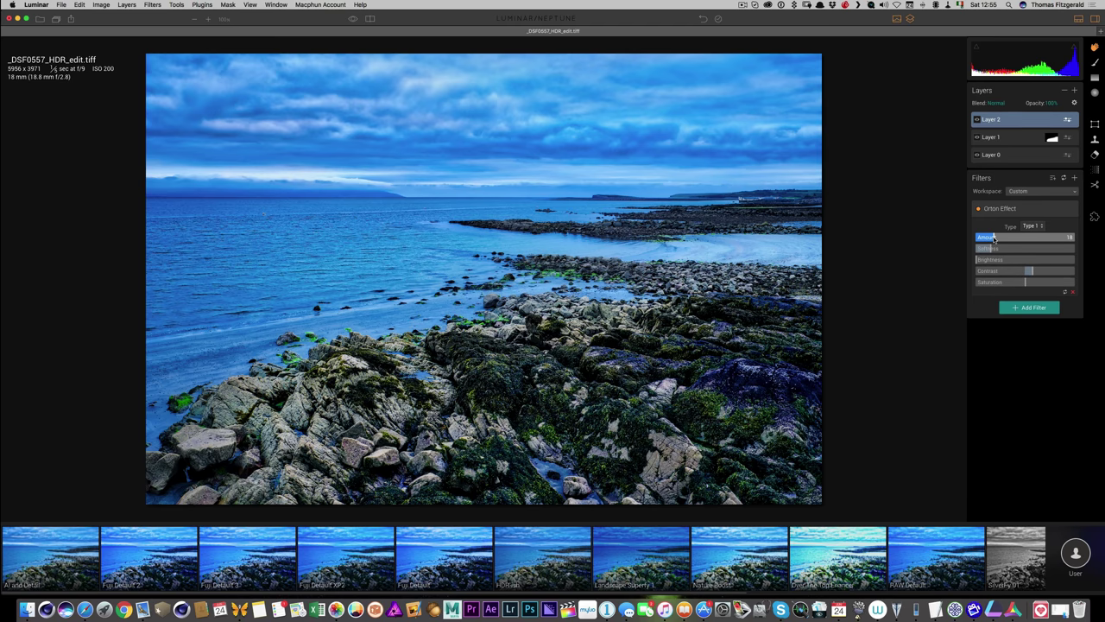
pyautogui.moveTo(993, 248); pyautogui.dragTo(999, 249)
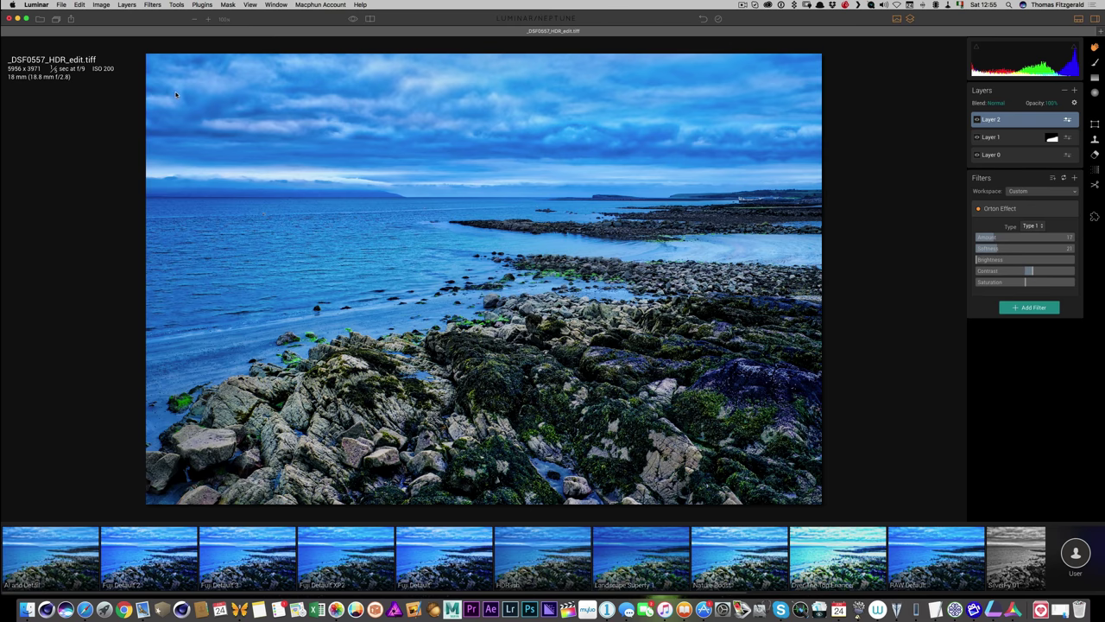
# - Flip between the original and edited seascape several times, ending on the edited look
pyautogui.click(352, 19)
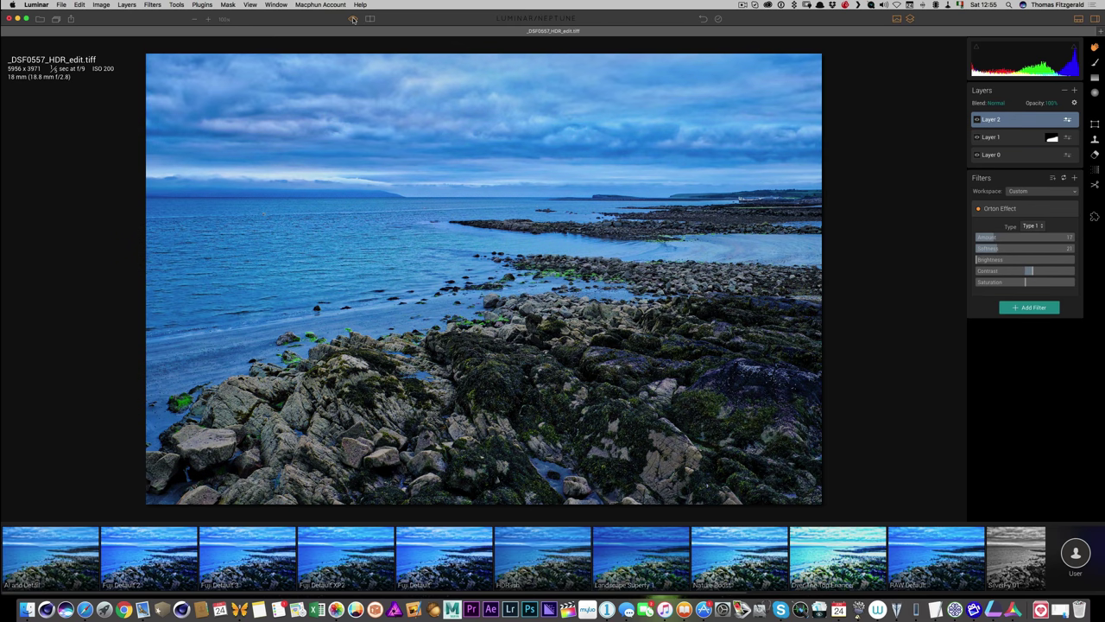
pyautogui.click(353, 19)
pyautogui.click(353, 19)
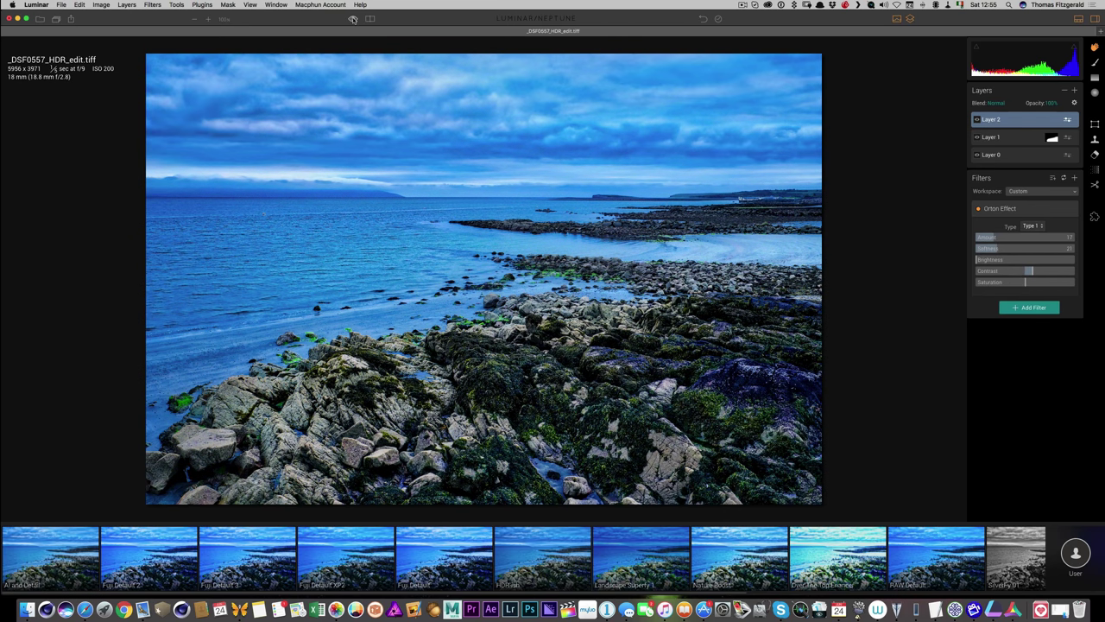
pyautogui.click(353, 19)
pyautogui.click(353, 19)
pyautogui.click(352, 19)
pyautogui.click(353, 19)
pyautogui.click(352, 19)
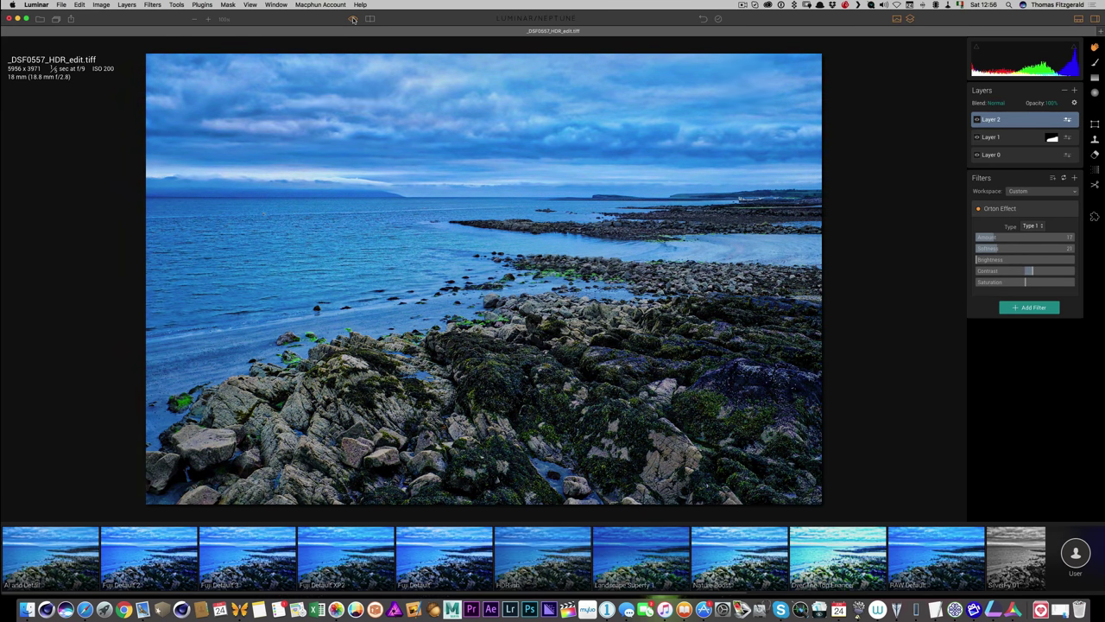
pyautogui.click(352, 19)
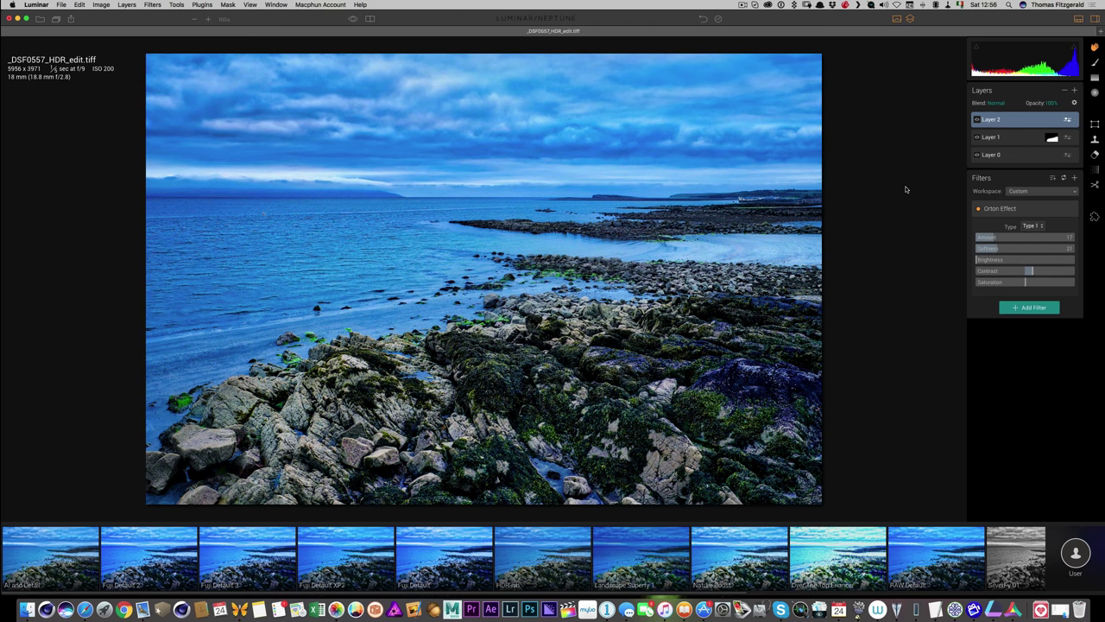
# - Add a Vignette filter to Layer 2 with a negative Amount to darken the edges
pyautogui.click(1042, 307)
pyautogui.scroll(-3, 889, 285)
pyautogui.click(890, 298)
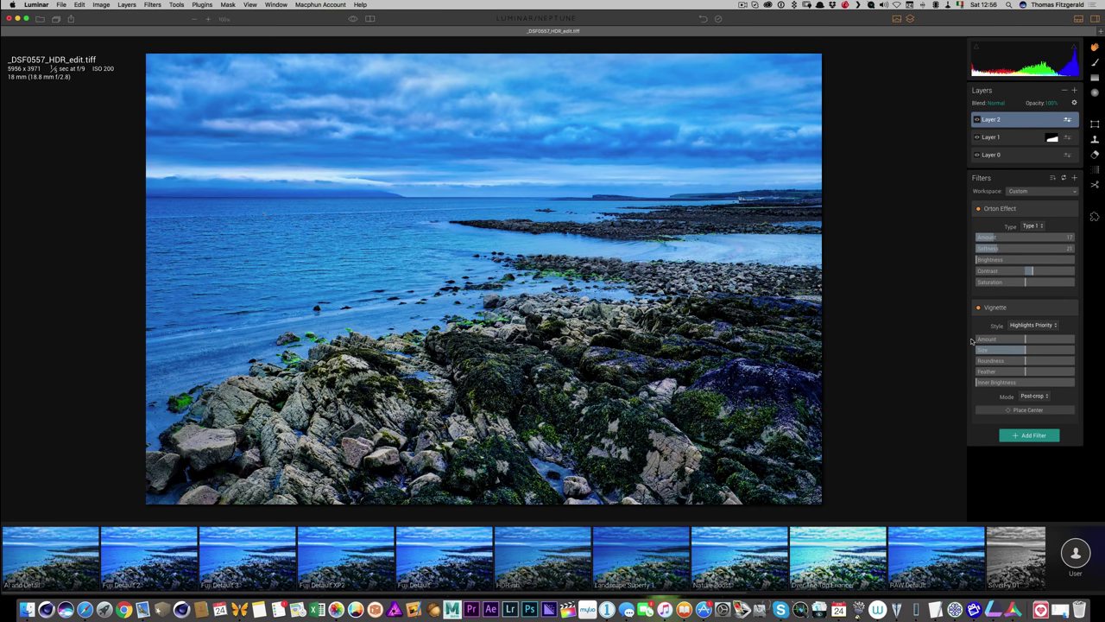
pyautogui.moveTo(1025, 341)
pyautogui.mouseDown()
pyautogui.moveTo(1014, 340)
pyautogui.moveTo(1020, 360)
pyautogui.moveTo(1002, 361)
pyautogui.moveTo(1046, 373)
pyautogui.moveTo(993, 339)
pyautogui.moveTo(1014, 340)
pyautogui.mouseUp()
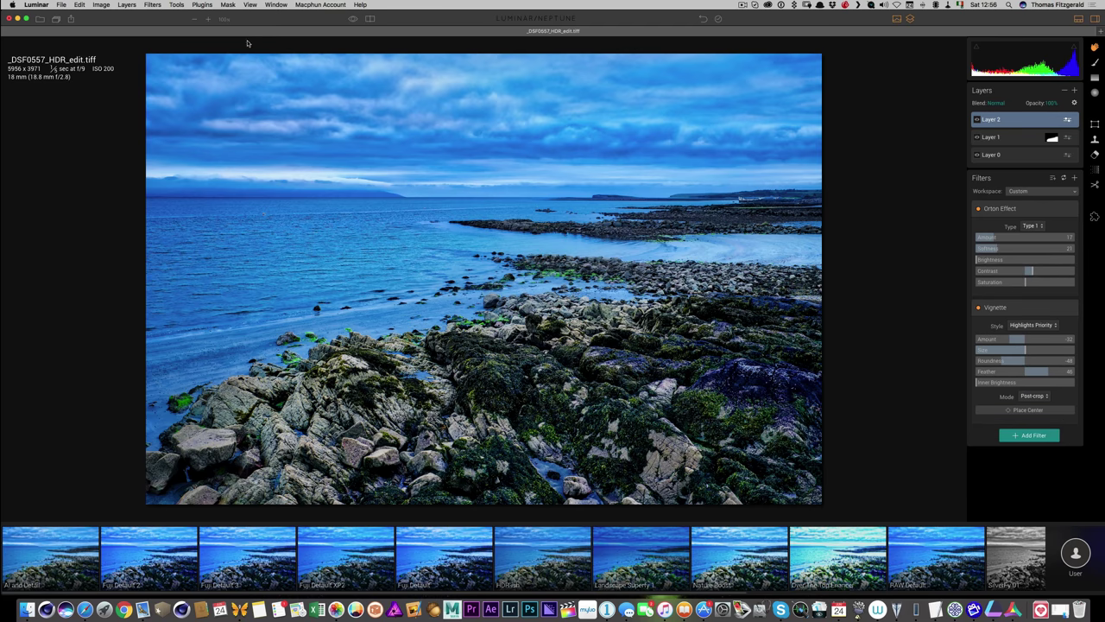
# - Compare the original and edited photo with the before/after preview
pyautogui.click(352, 19)
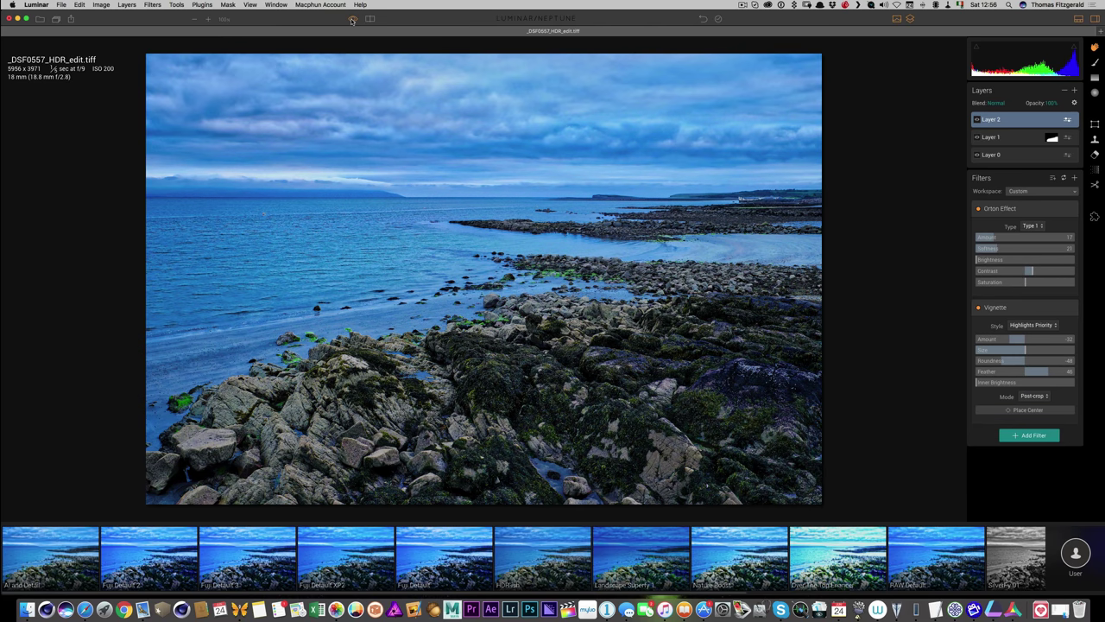
pyautogui.click(352, 19)
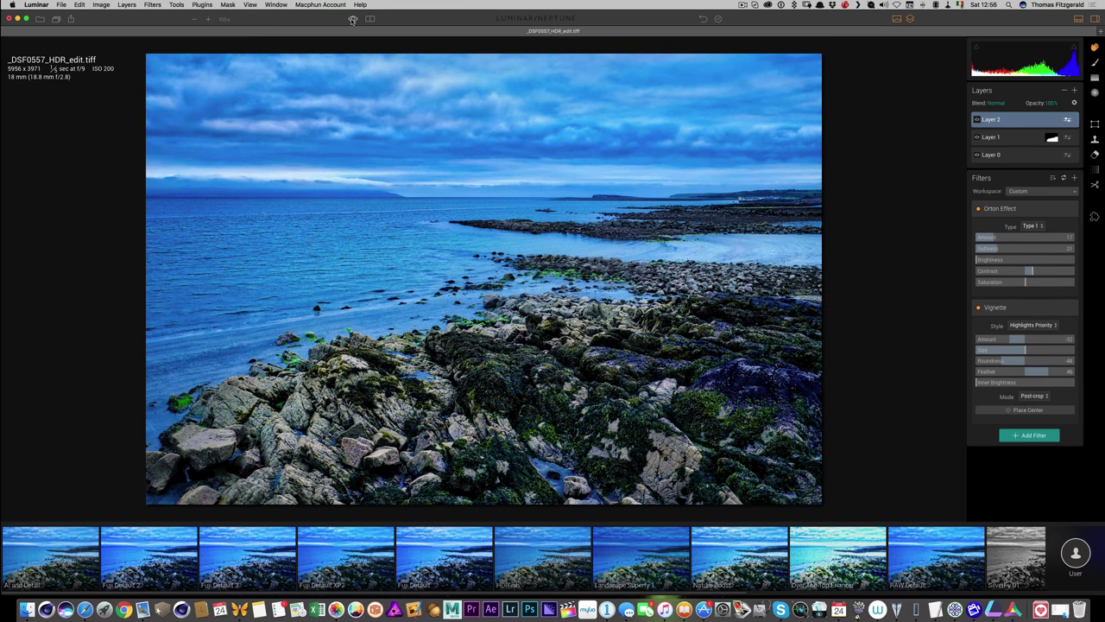
pyautogui.click(353, 19)
pyautogui.click(352, 19)
# - Add a new Layer 3 with a Tone filter, setting Exposure to -0.18
pyautogui.click(1074, 90)
pyautogui.click(1055, 104)
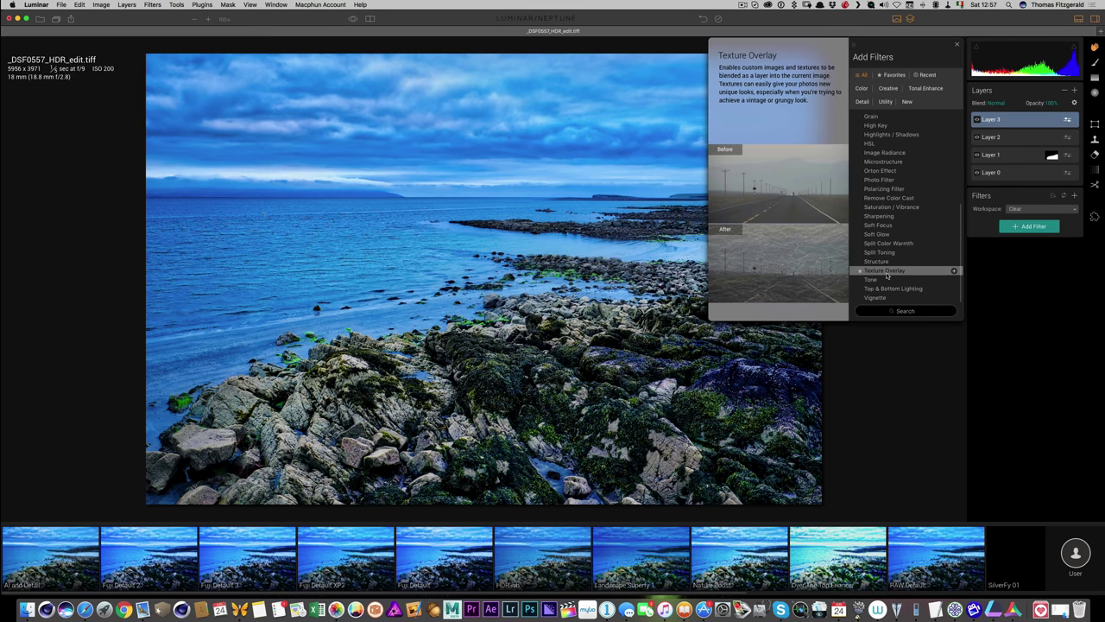
pyautogui.click(880, 279)
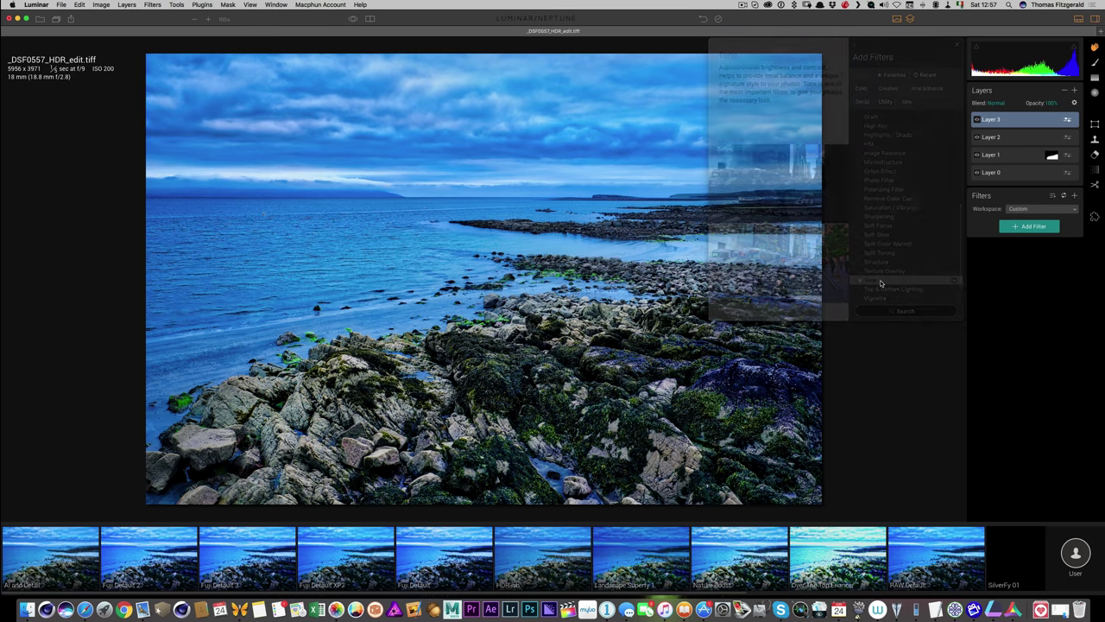
pyautogui.click(1022, 244)
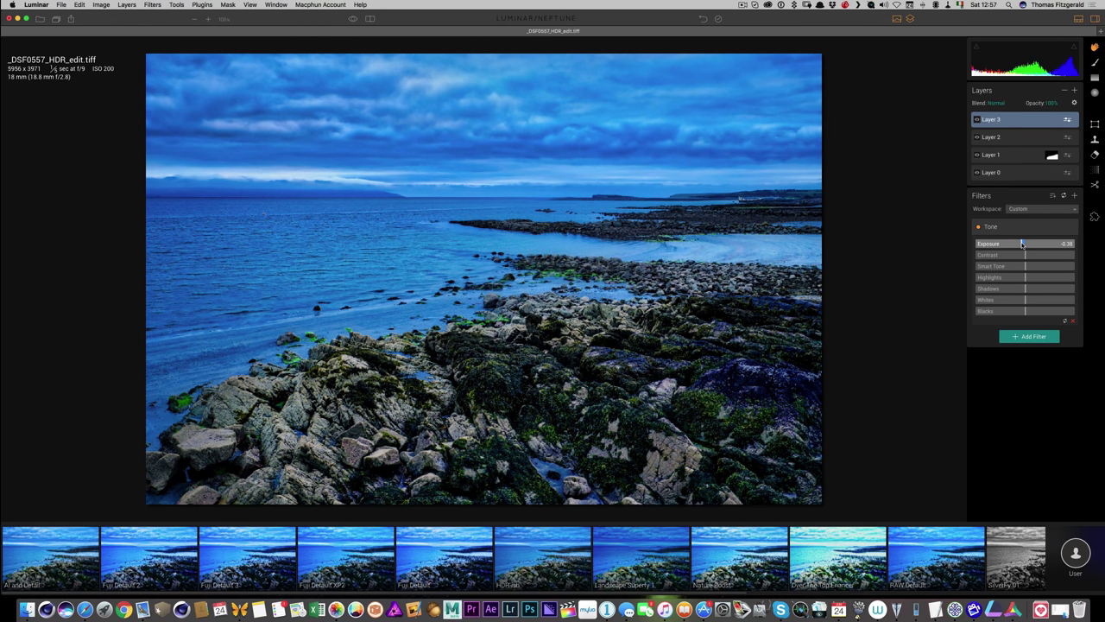
pyautogui.click(1024, 244)
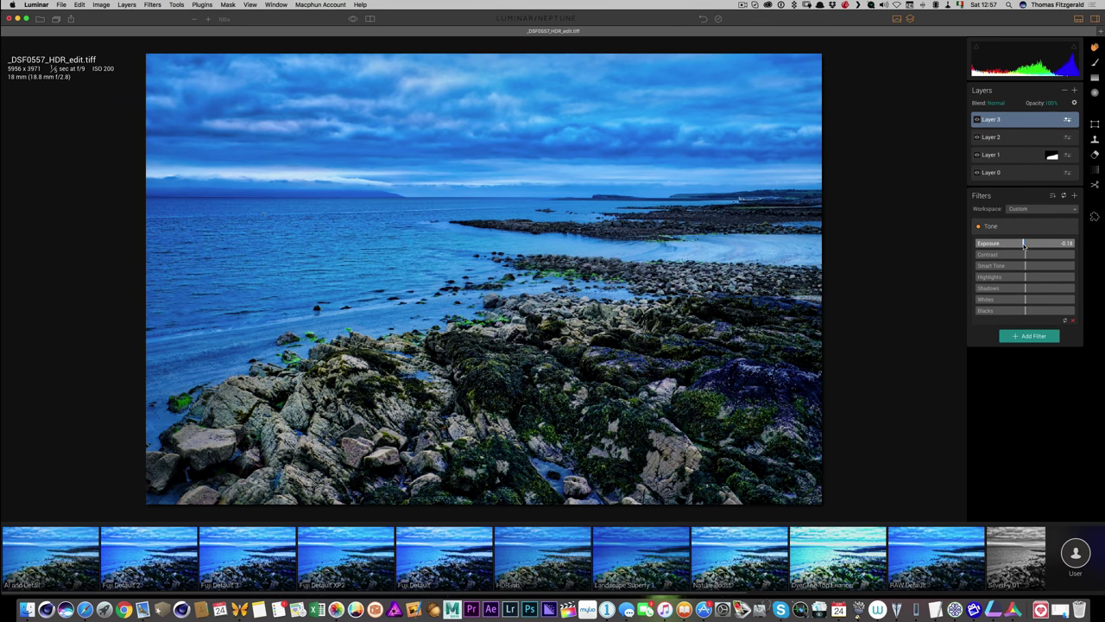
pyautogui.moveTo(1024, 245); pyautogui.dragTo(1026, 248)
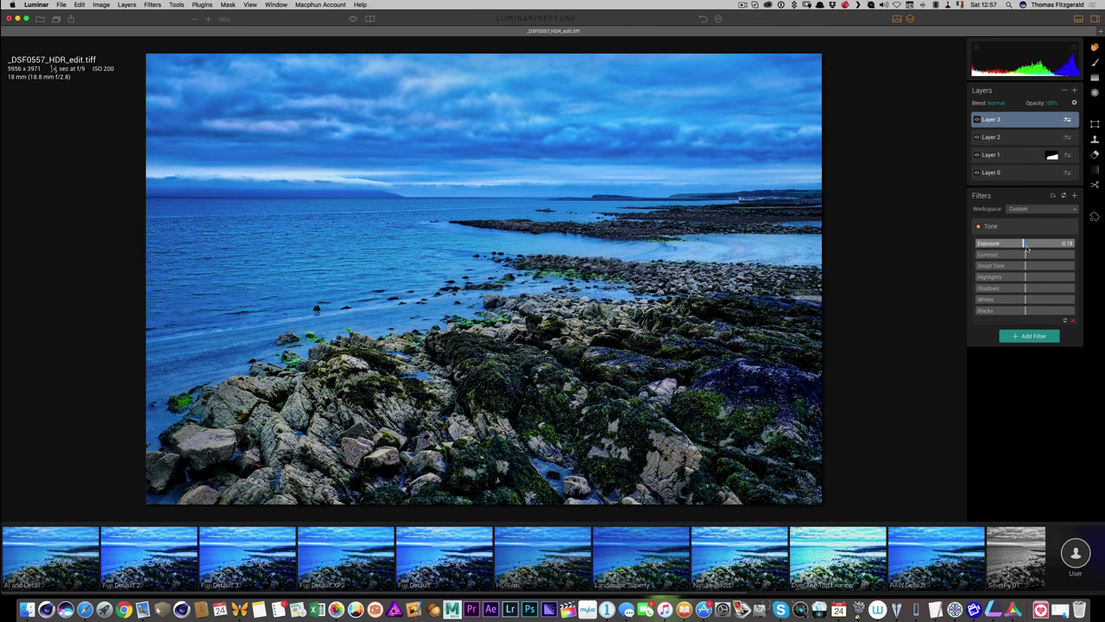
# - Switch the Tone filter off and on to compare, then add a little contrast
pyautogui.click(977, 226)
pyautogui.click(976, 227)
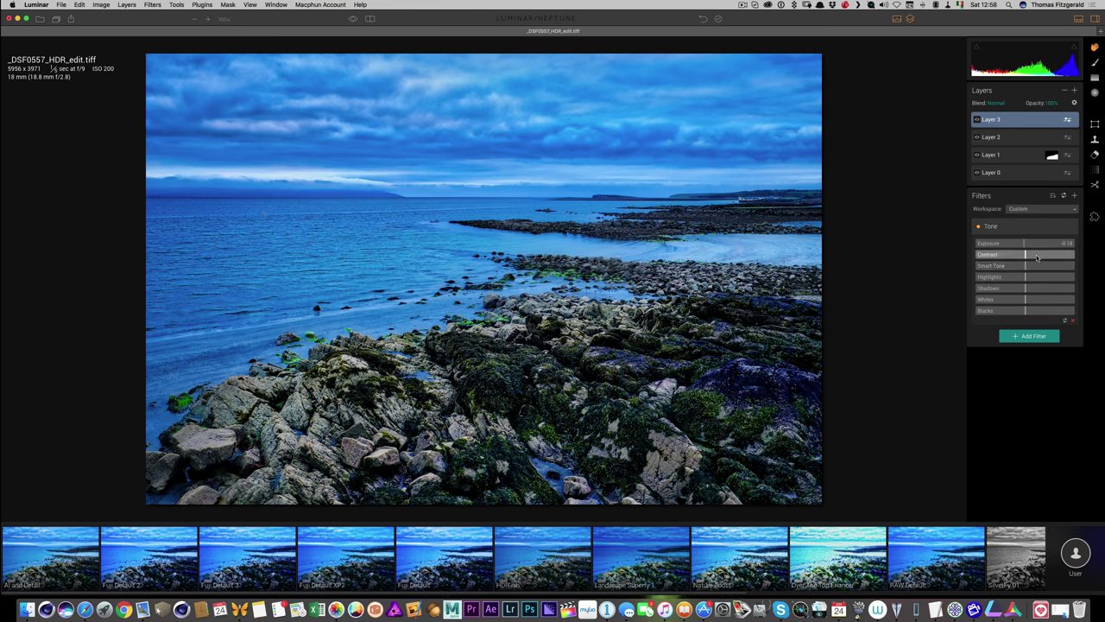
pyautogui.moveTo(1036, 258); pyautogui.dragTo(1028, 257)
# - Flip between the original and edited photo to compare the result
pyautogui.click(352, 19)
pyautogui.click(352, 19)
pyautogui.click(352, 19)
pyautogui.click(352, 19)
pyautogui.press('super+Tab')
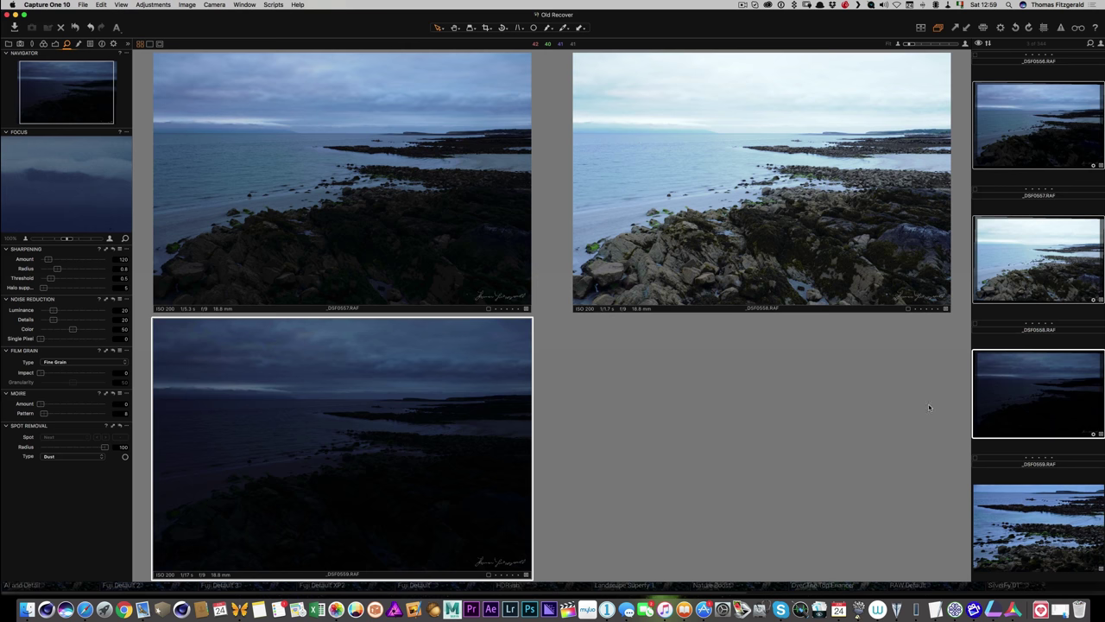
pyautogui.click(1008, 207)
pyautogui.click(1010, 156)
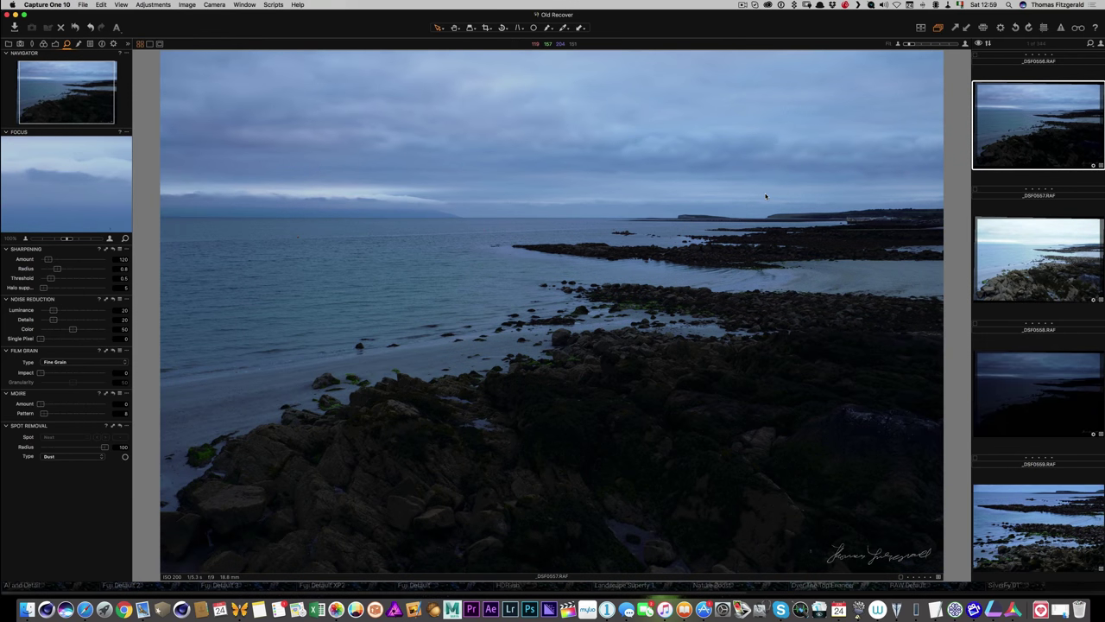
pyautogui.press('super+Tab')
pyautogui.press('super+Tab')
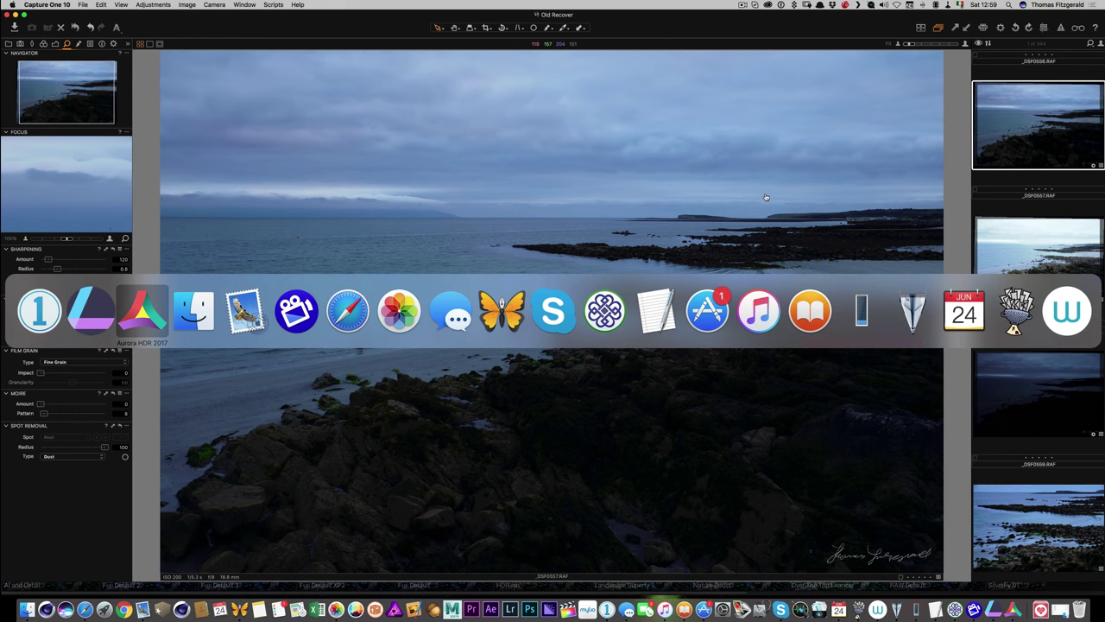
pyautogui.click(83, 302)
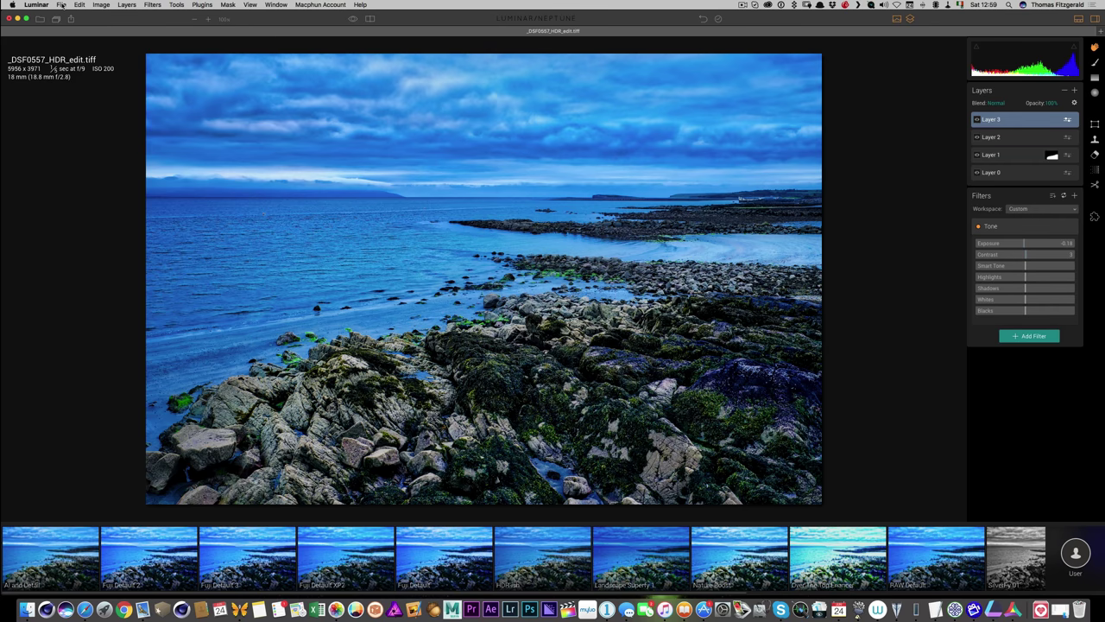
# - Save the document as _DSF0557_HDR_edit in the Hdr-Test folder with history included
pyautogui.click(62, 6)
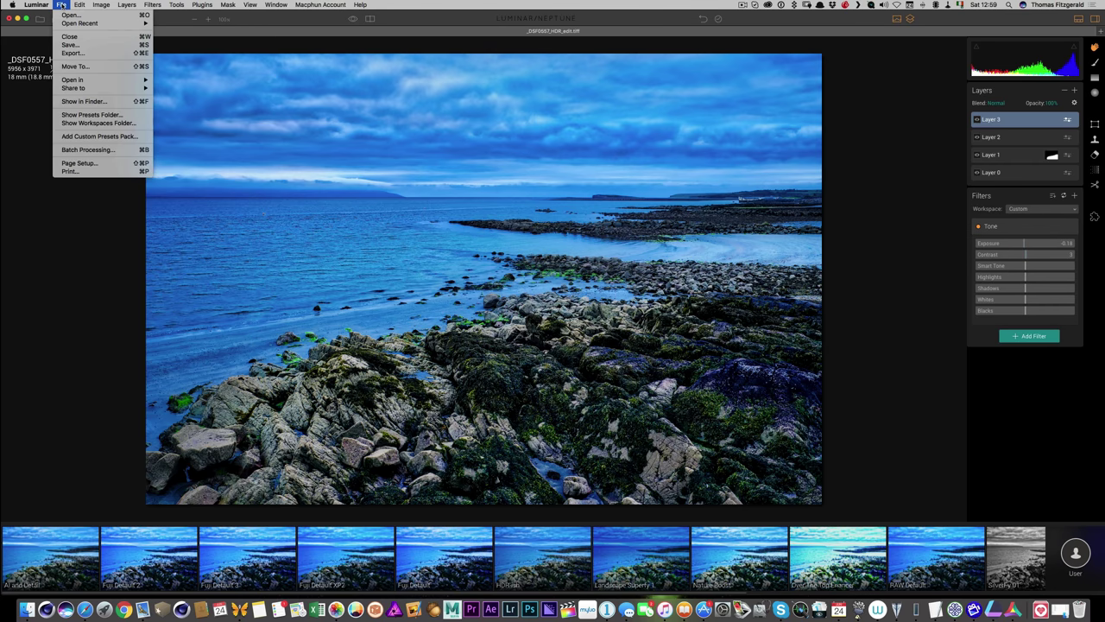
pyautogui.click(87, 45)
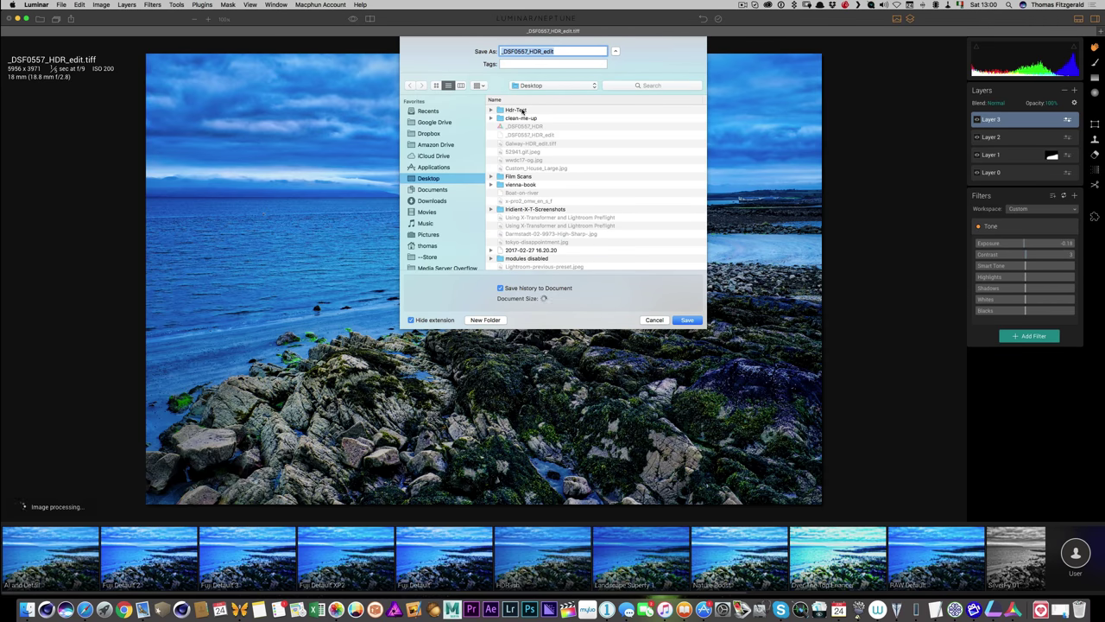
pyautogui.click(521, 109)
pyautogui.doubleClick(522, 110)
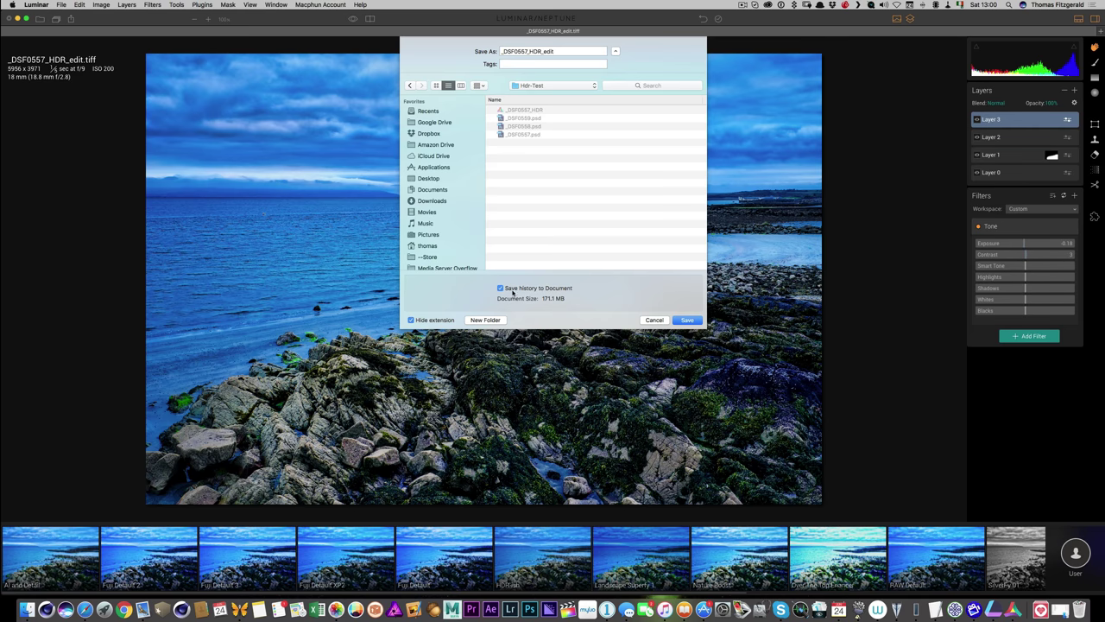
pyautogui.click(687, 321)
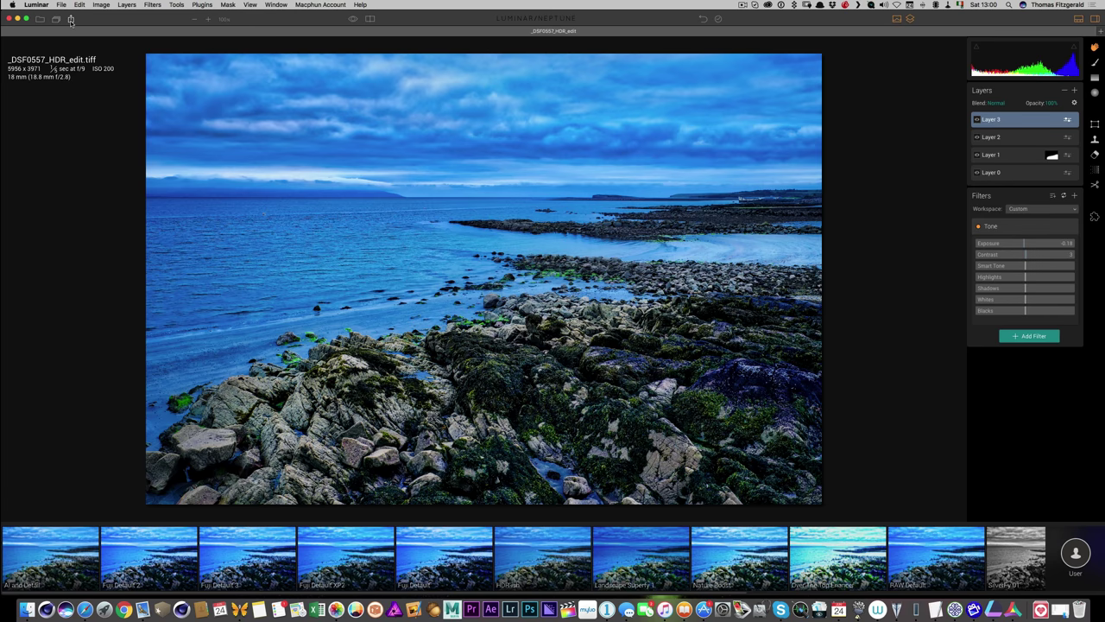
# - Export the image as an Adobe RGB TIFF named _DSF0557_HDR_edit_Final
pyautogui.click(71, 21)
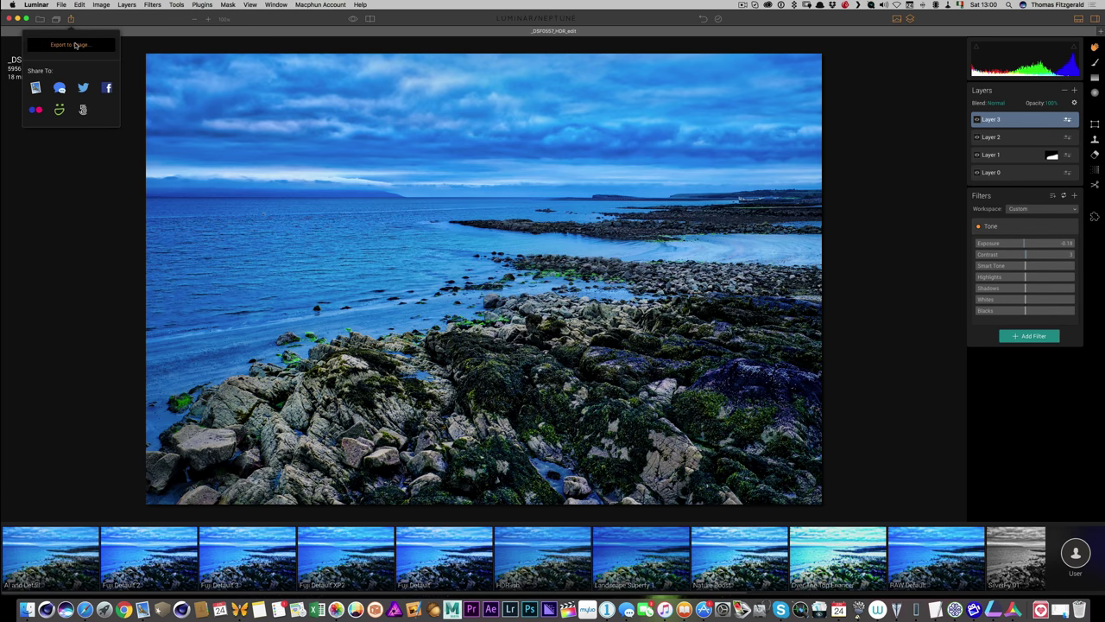
pyautogui.click(75, 46)
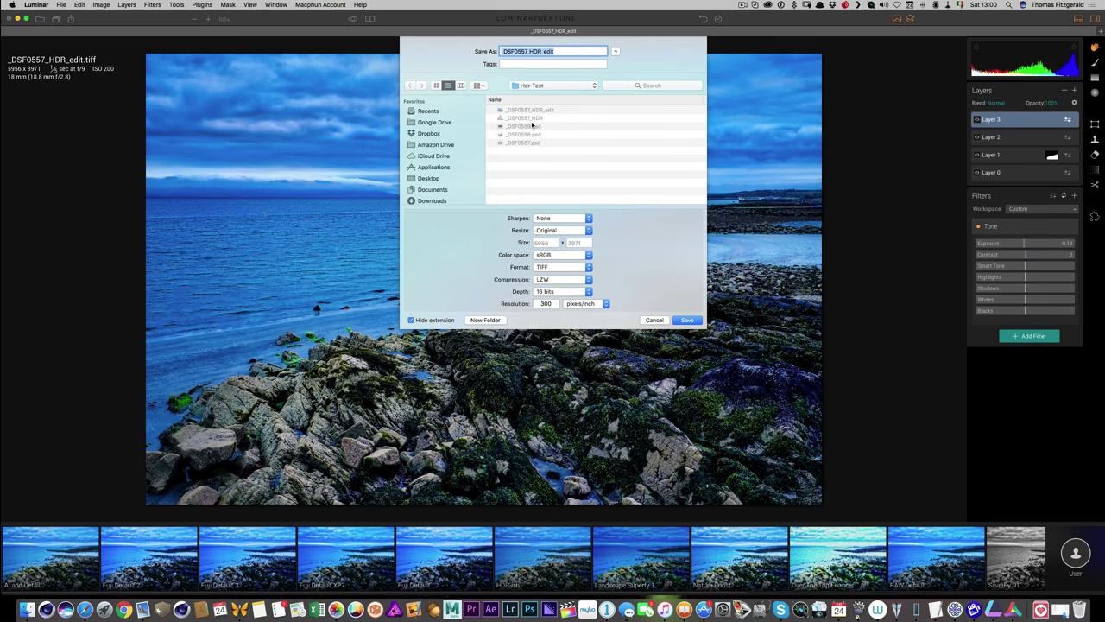
pyautogui.click(583, 257)
pyautogui.click(586, 263)
pyautogui.click(571, 50)
pyautogui.write('_Final')
pyautogui.click(686, 321)
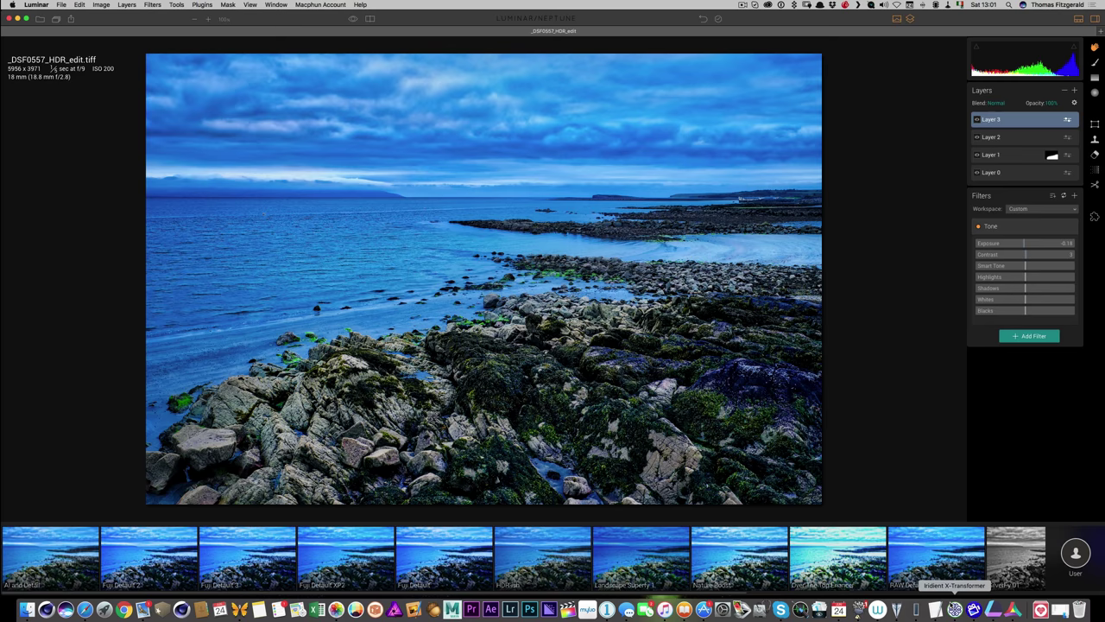
# - Return to Capture One, show the thumbnail grid and the Library's 23 June 2017 import
pyautogui.press('super+Tab')
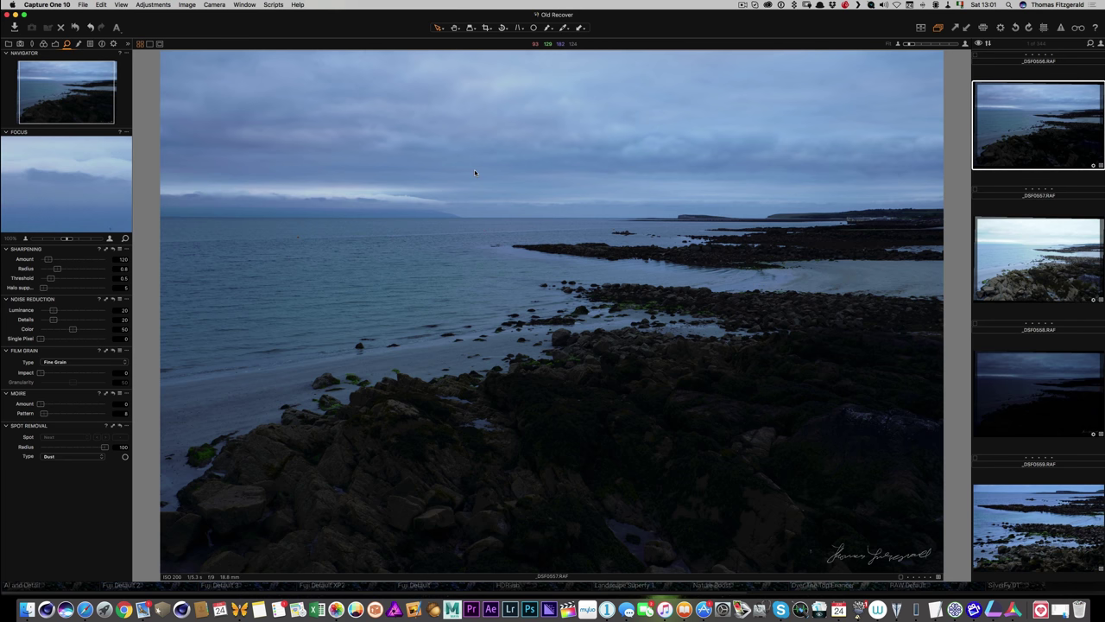
pyautogui.press('super+b')
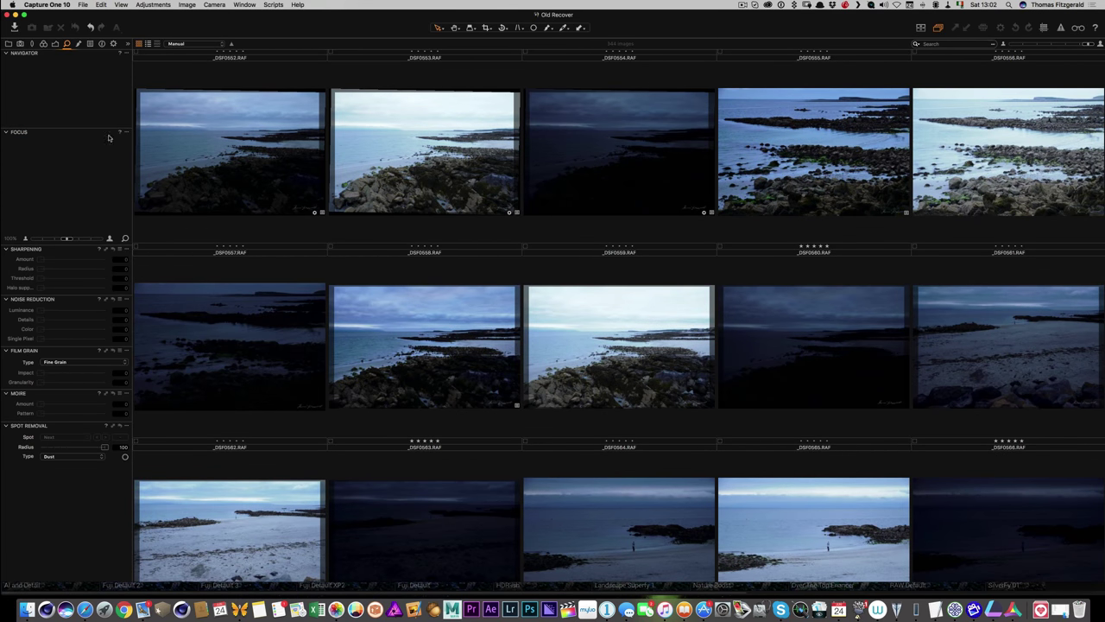
pyautogui.click(9, 43)
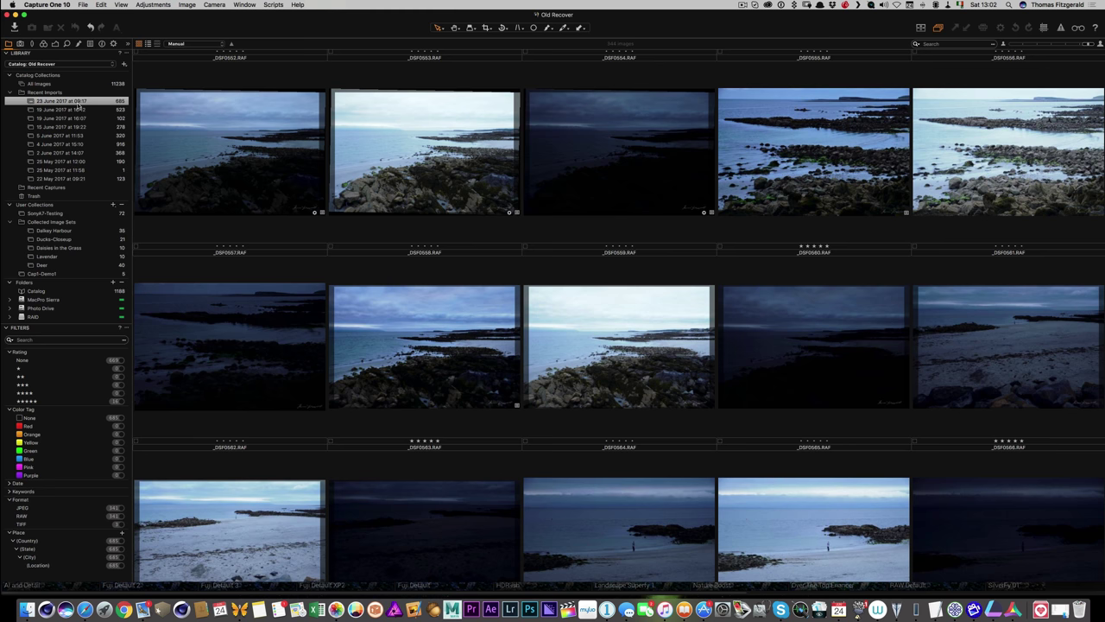
pyautogui.rightClick(77, 102)
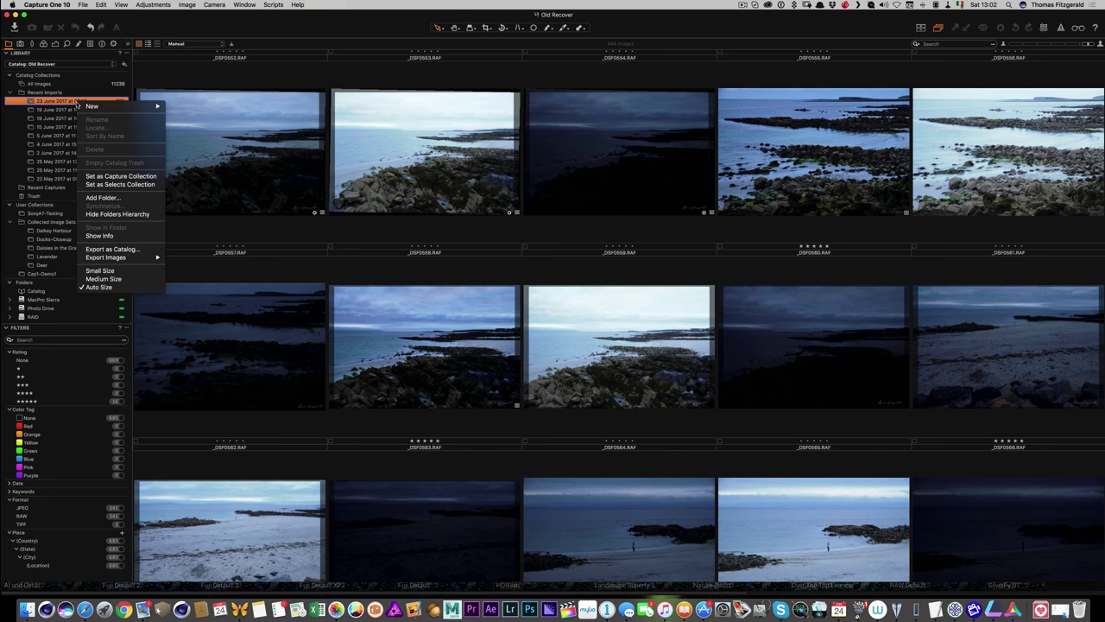
pyautogui.press('Escape')
# - Open File > Import Images, then cancel the import window
pyautogui.click(84, 5)
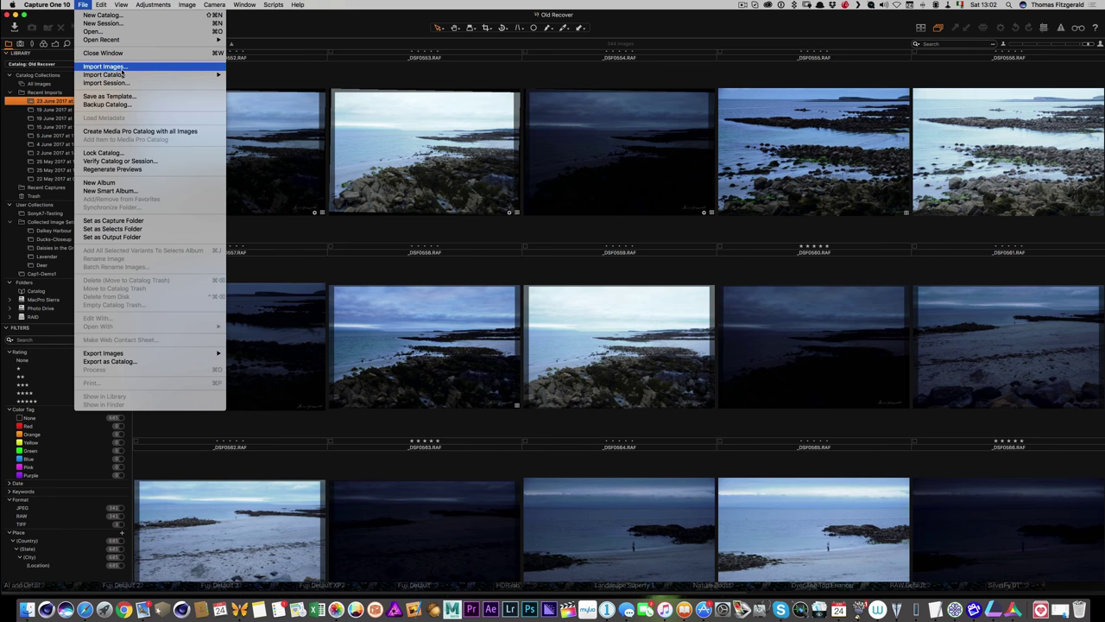
pyautogui.click(121, 68)
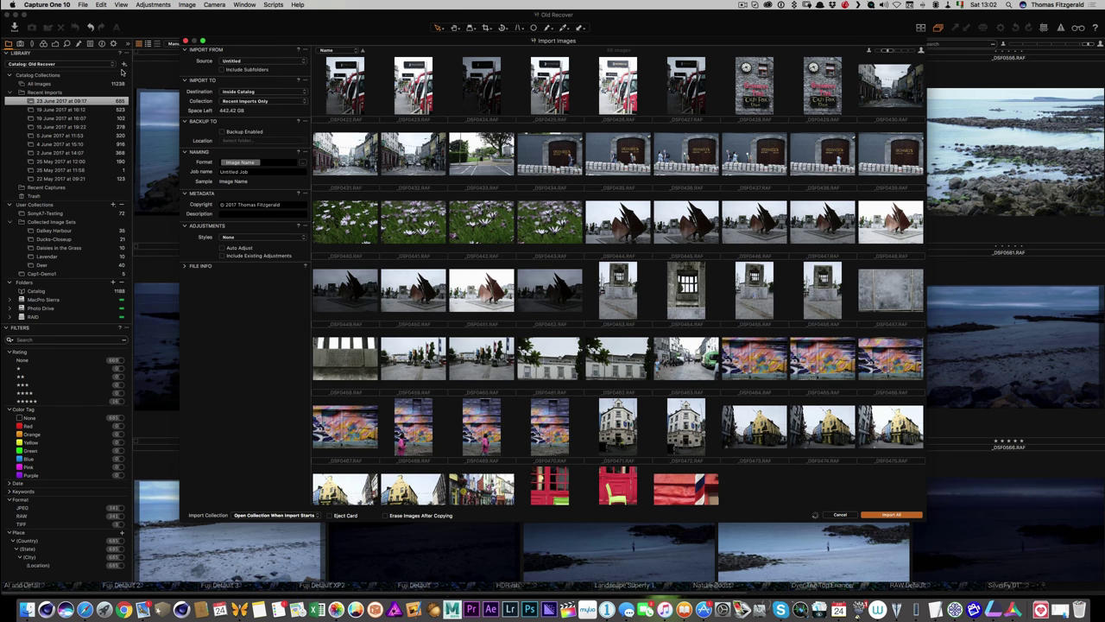
pyautogui.click(846, 516)
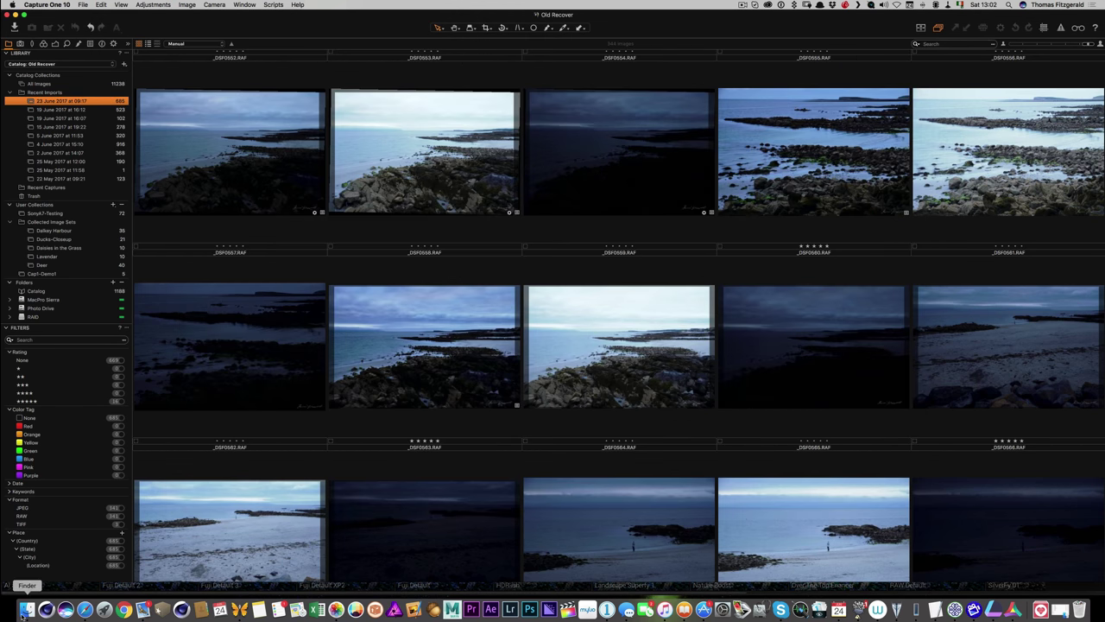
# - Import _DSF0557_HDR_edit_Final.tiff into the catalog by dragging it from Finder
pyautogui.click(27, 610)
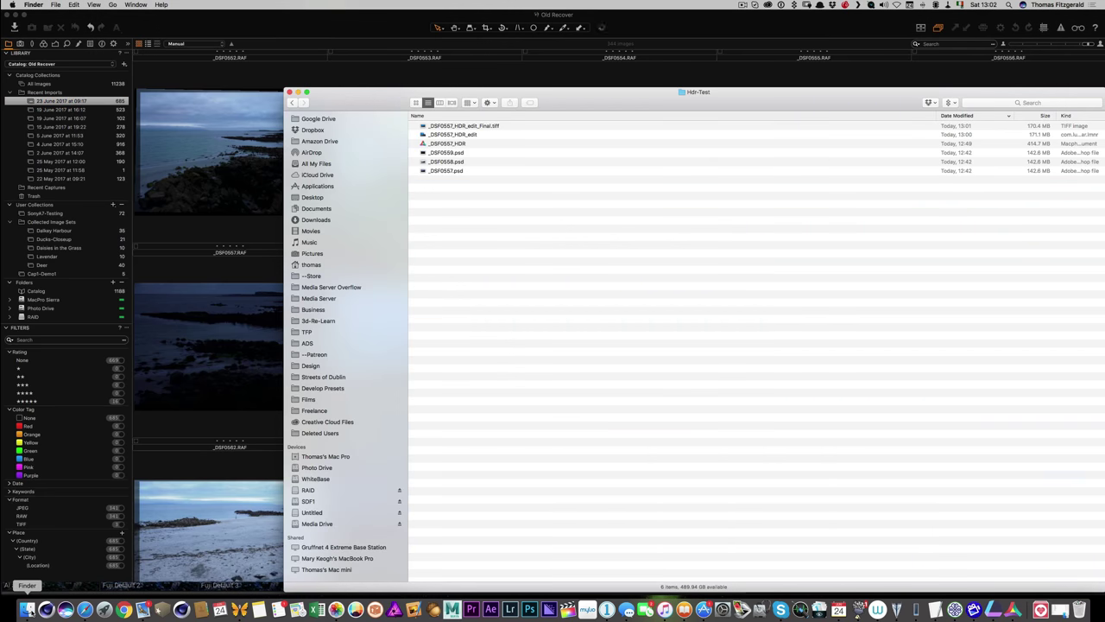
pyautogui.click(485, 126)
pyautogui.moveTo(455, 131); pyautogui.dragTo(139, 119)
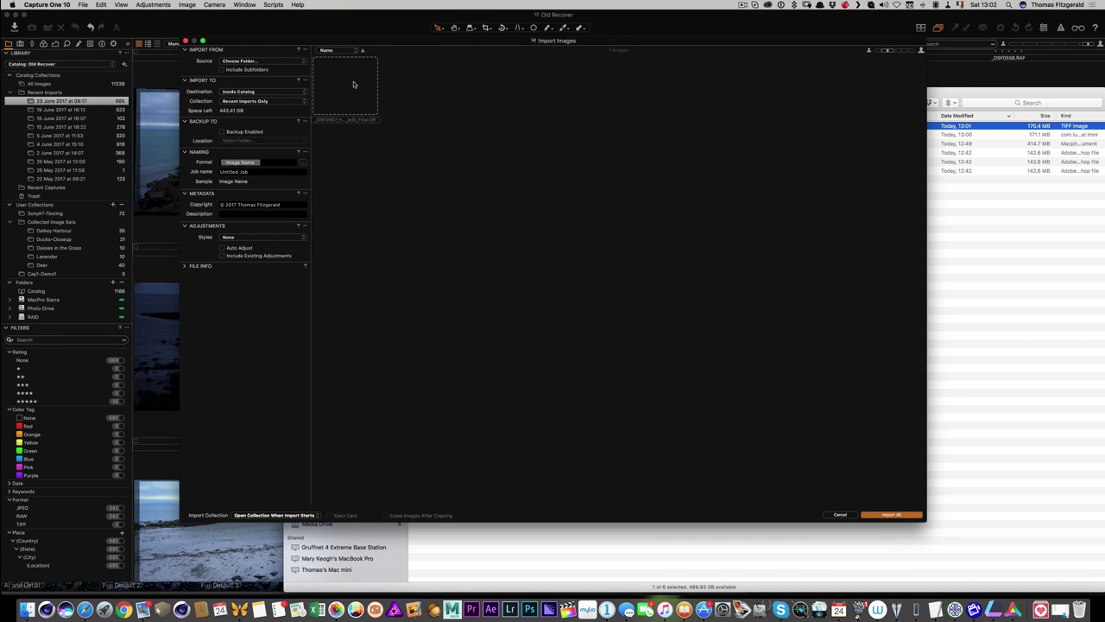
pyautogui.click(349, 81)
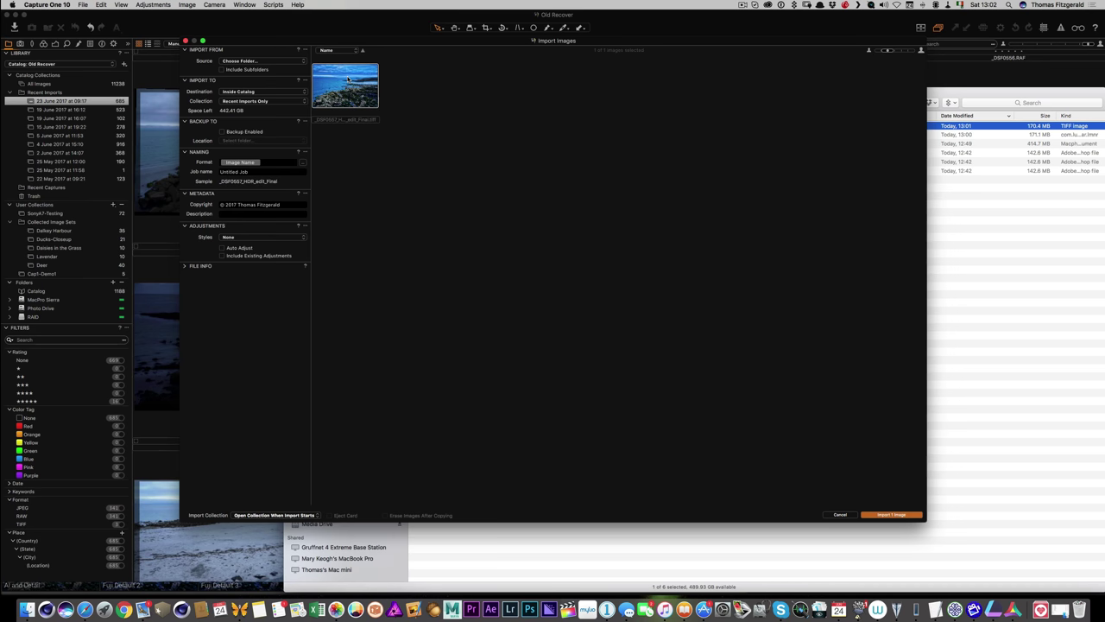
pyautogui.click(901, 516)
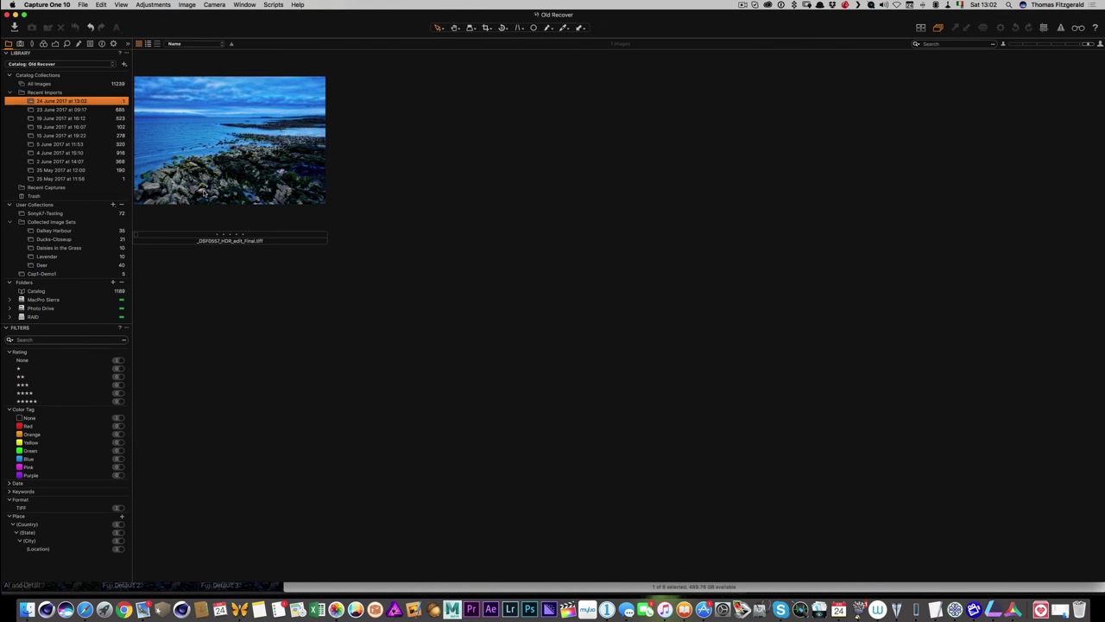
# - Open the imported TIFF full size in the viewer and bring Capture One back to the front
pyautogui.click(204, 194)
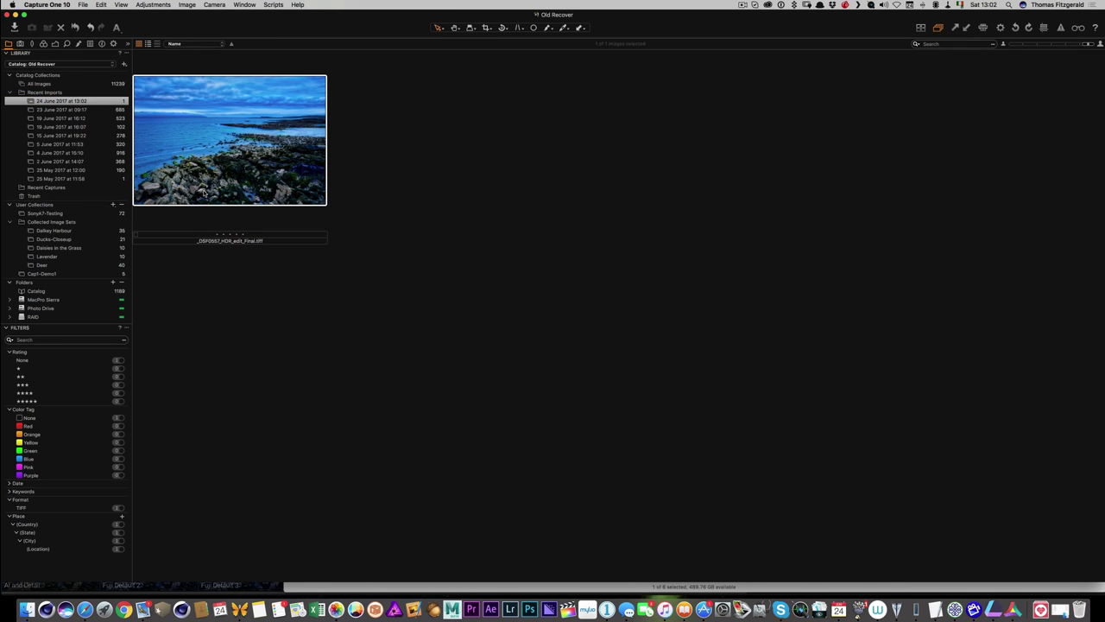
pyautogui.doubleClick(205, 193)
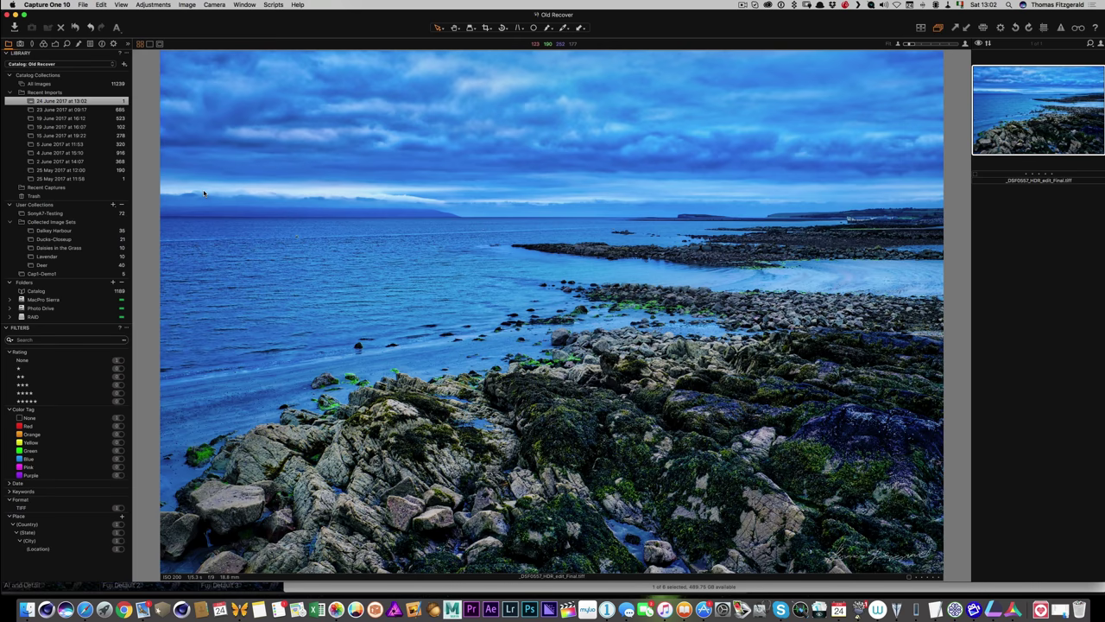
pyautogui.press('super+shift+r')
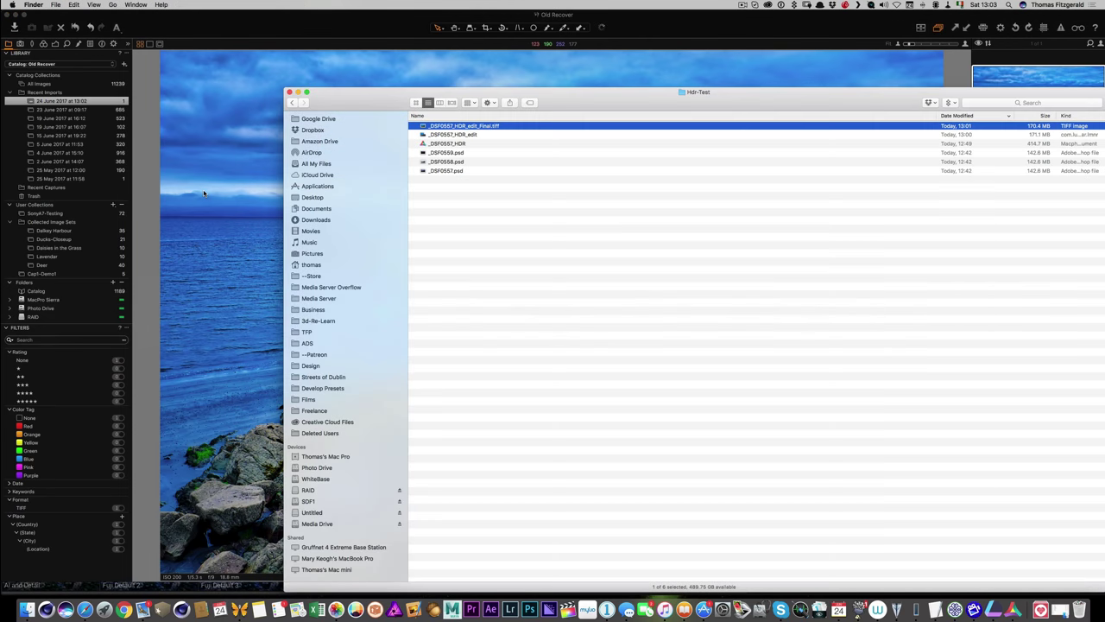
pyautogui.press('super+Tab')
pyautogui.press('super+Tab')
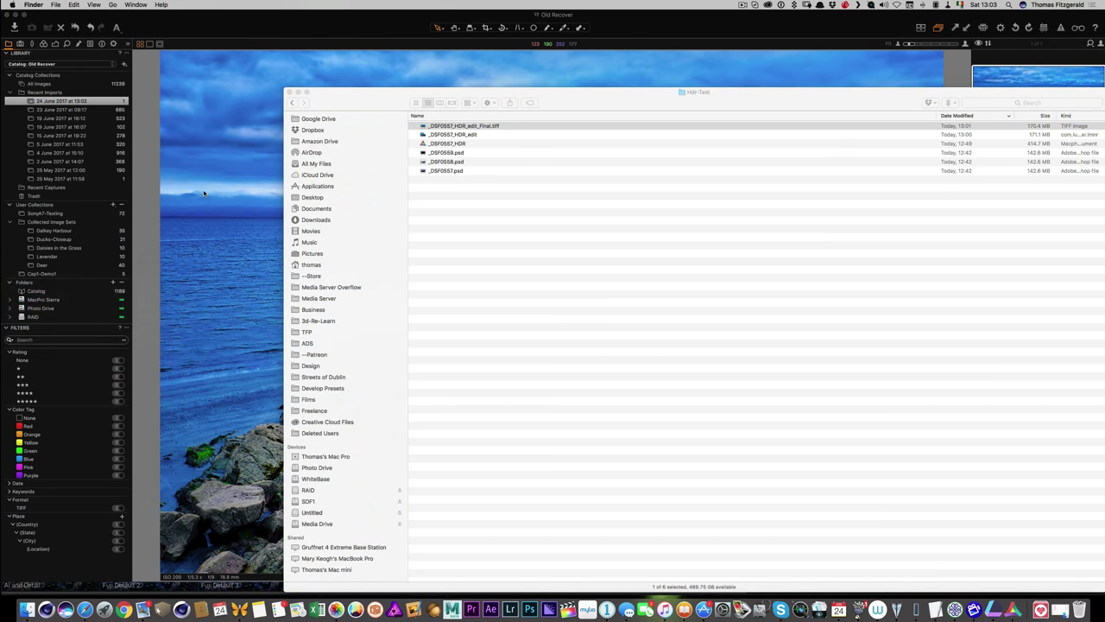
pyautogui.press('super+Tab')
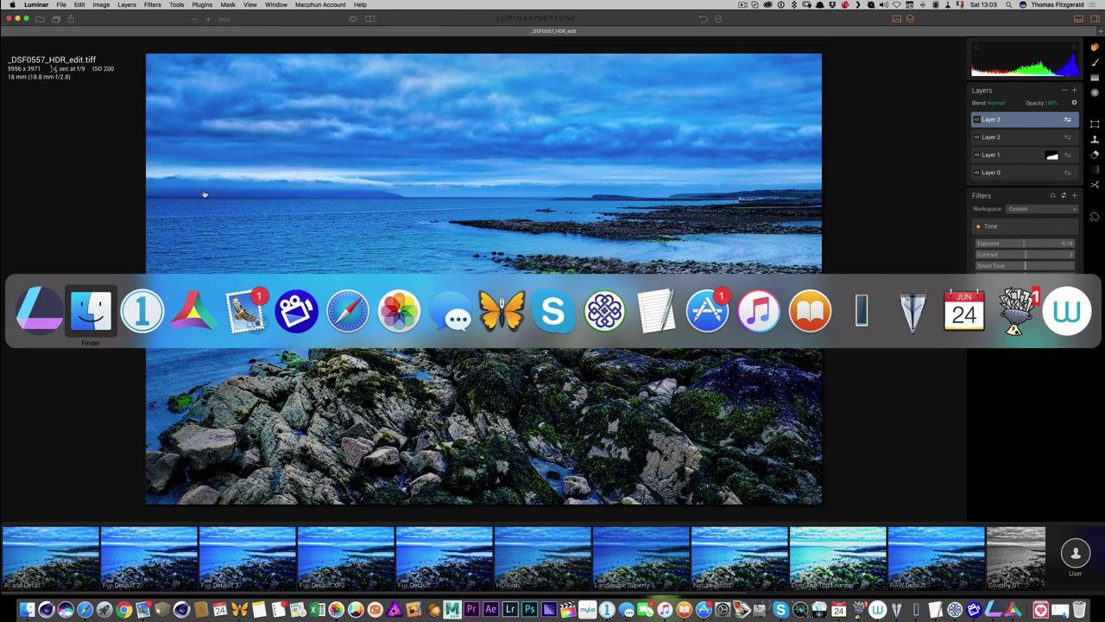
pyautogui.press('super+Tab')
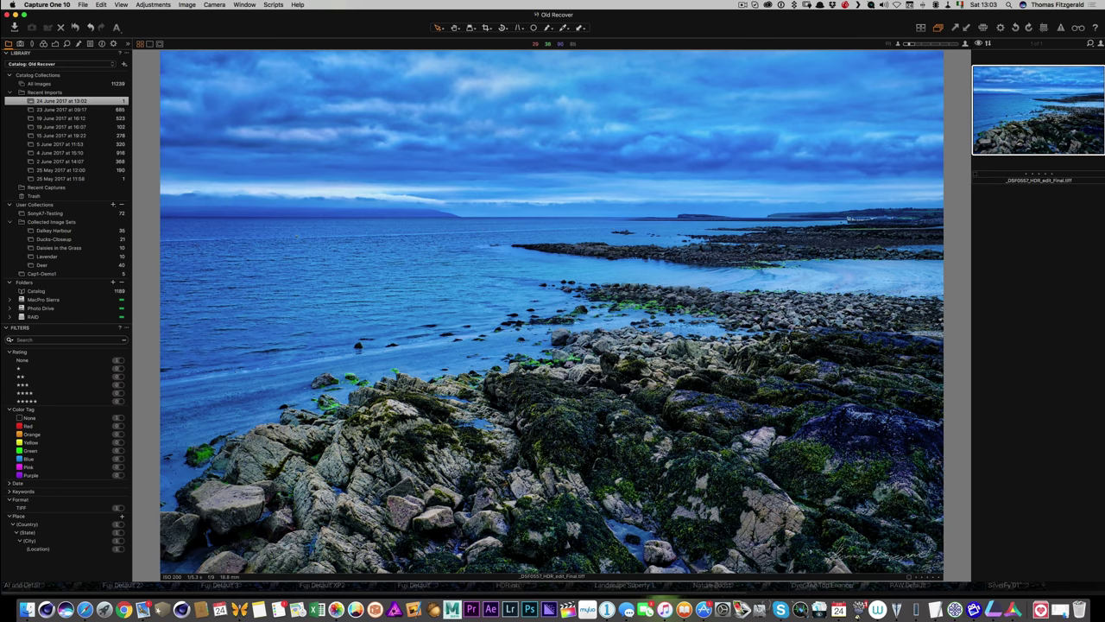
# - Enter 'Galway at Sunset' as the IPTC Headline in the Metadata tab
pyautogui.press('h')
pyautogui.click(103, 44)
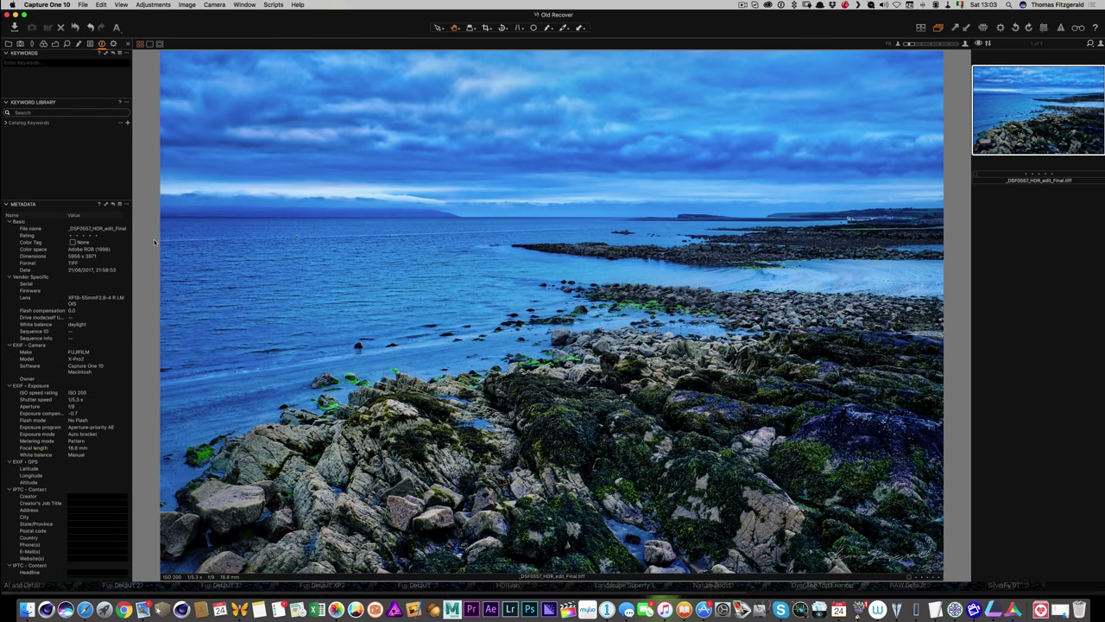
pyautogui.scroll(-8, 72, 424)
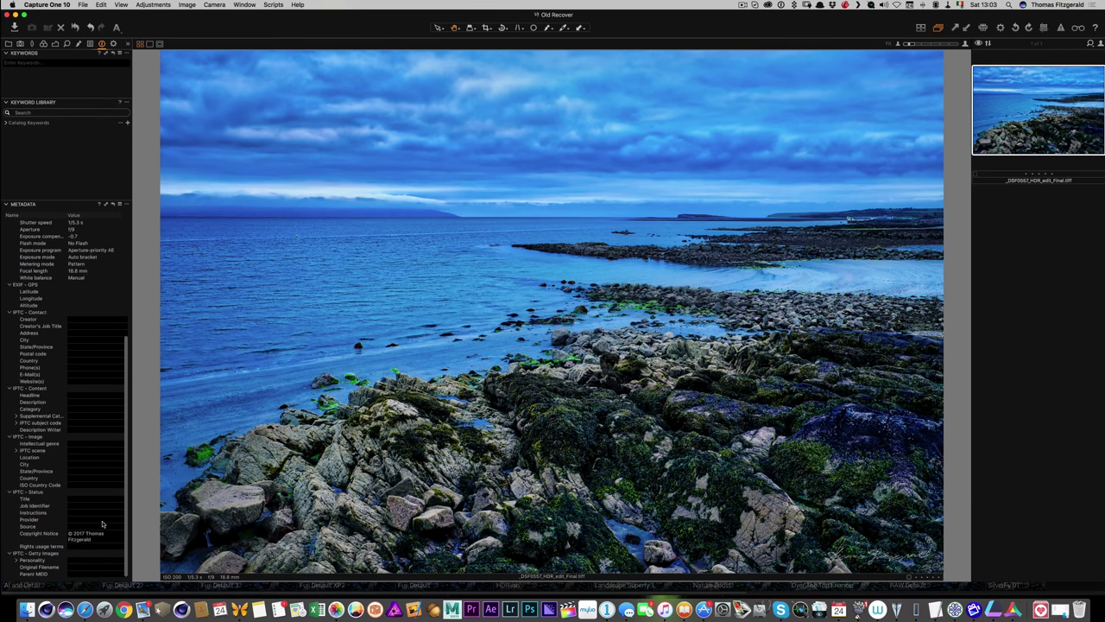
pyautogui.click(85, 395)
pyautogui.write('G')
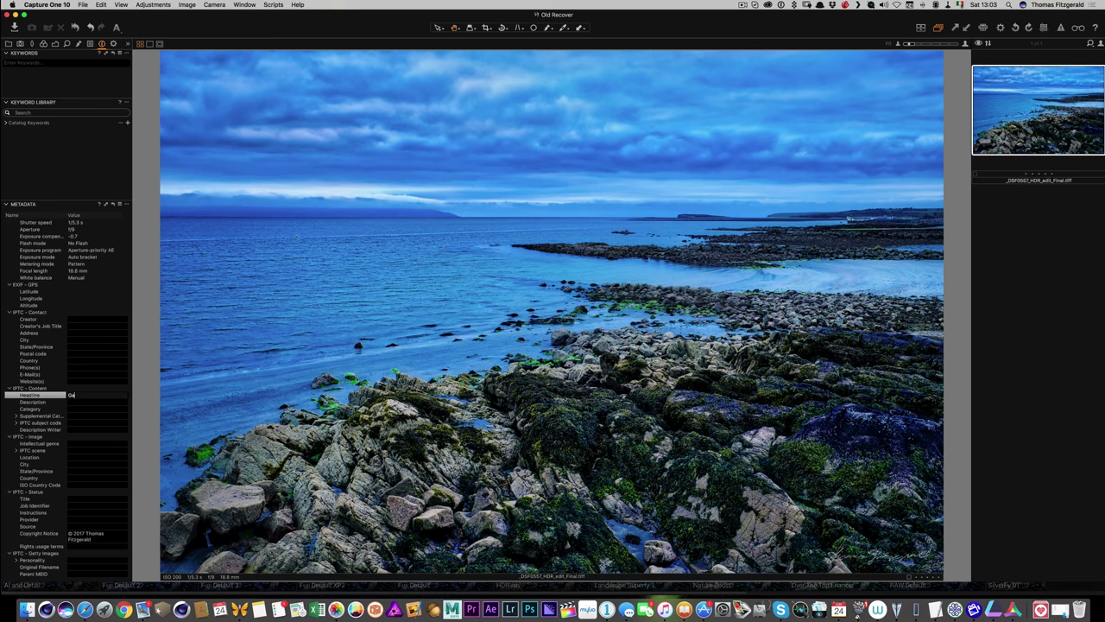
pyautogui.write('alway at Sunset')
pyautogui.press('Tab')
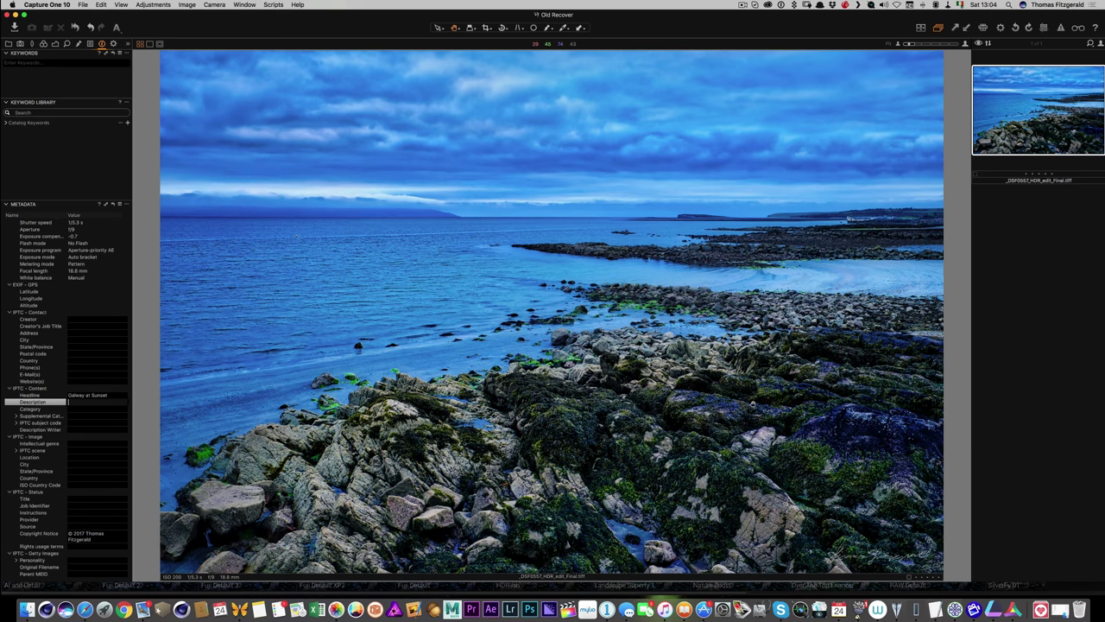
# - In the output recipes, verify Jpeg for Web carries the image watermark at 2400 px while Full Res Jpeg has none
pyautogui.click(112, 44)
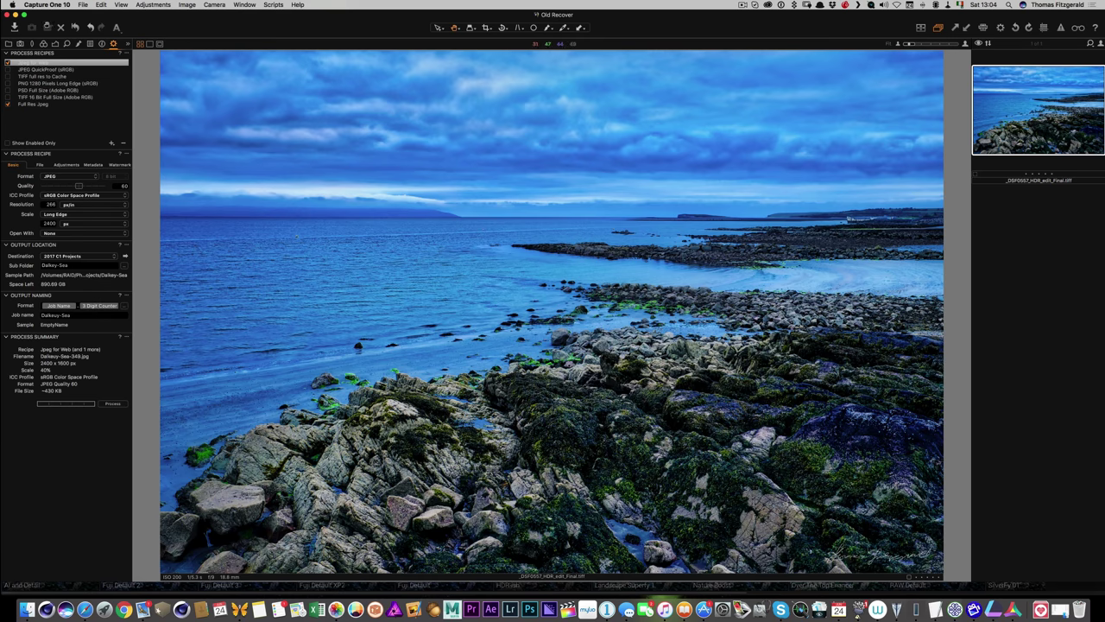
pyautogui.click(52, 63)
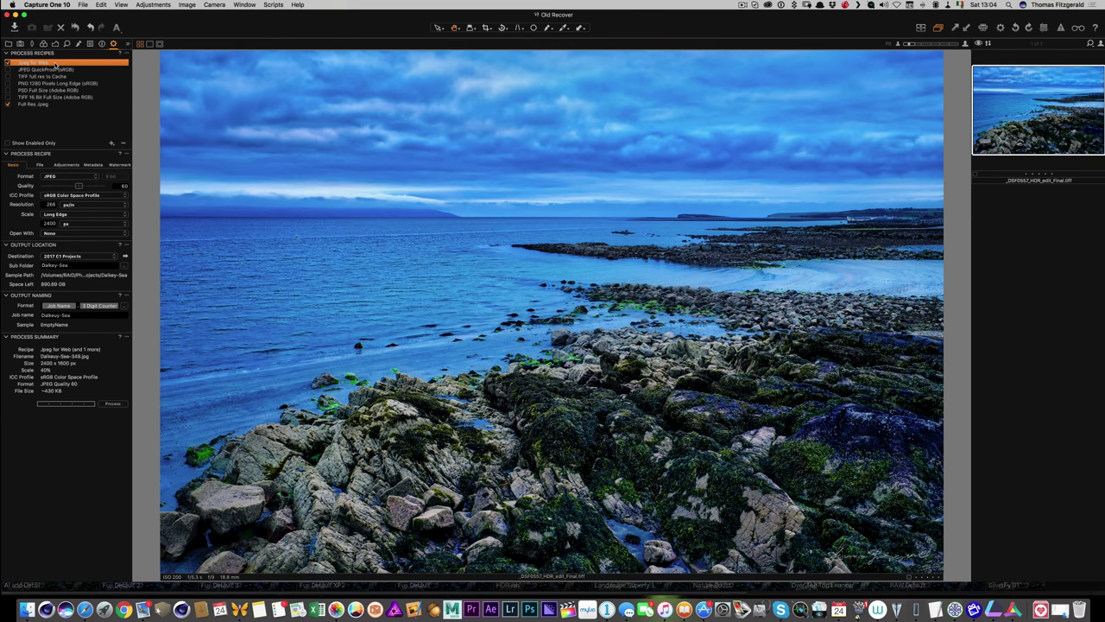
pyautogui.click(123, 166)
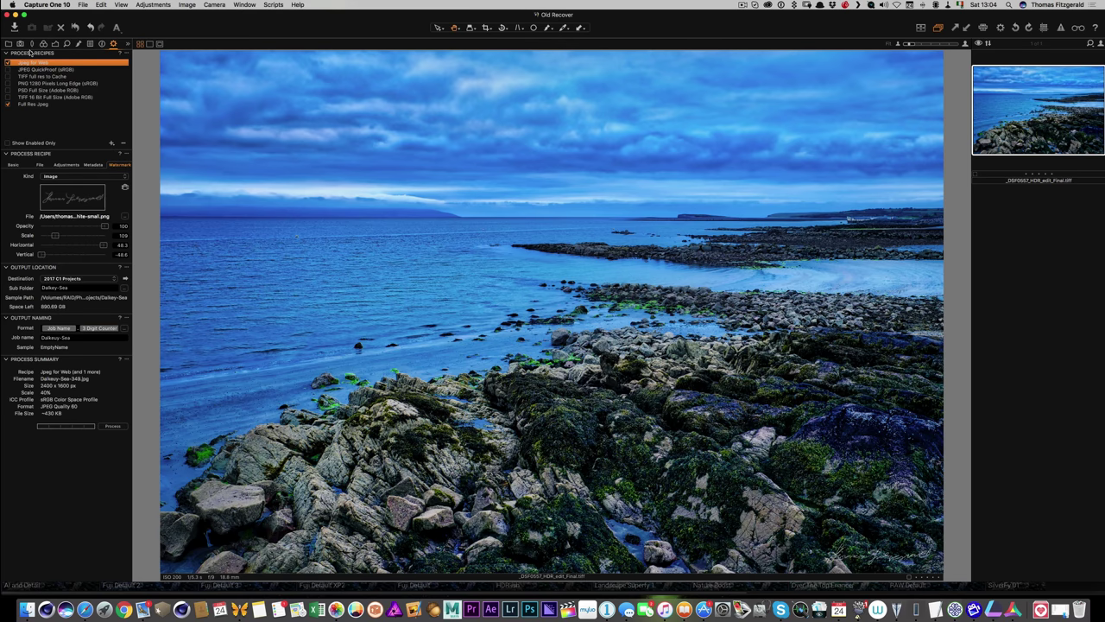
pyautogui.click(38, 105)
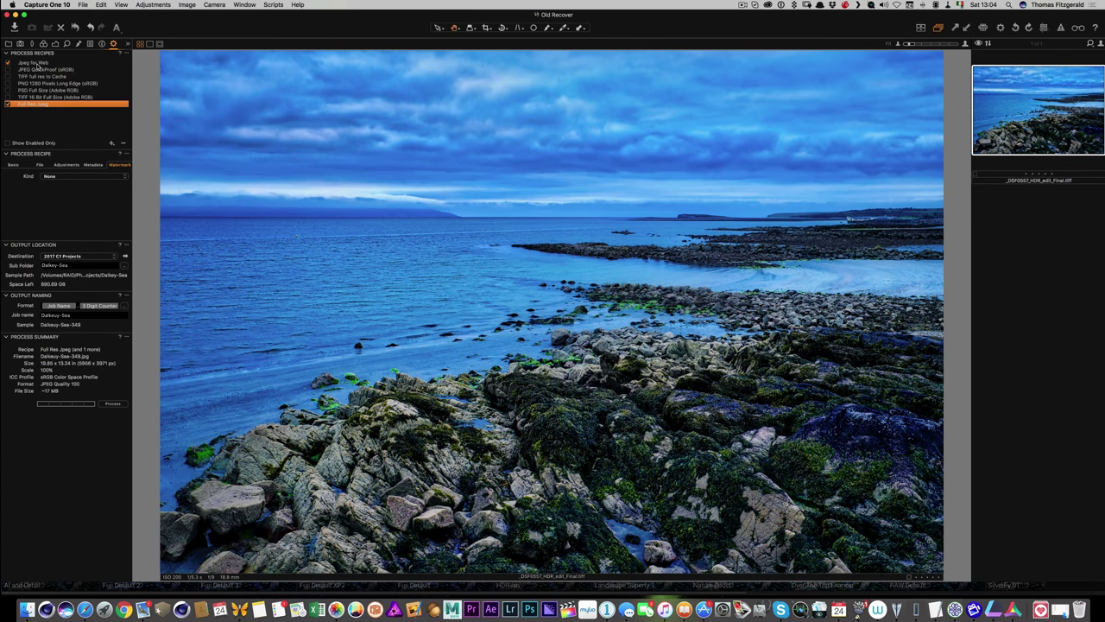
pyautogui.click(39, 64)
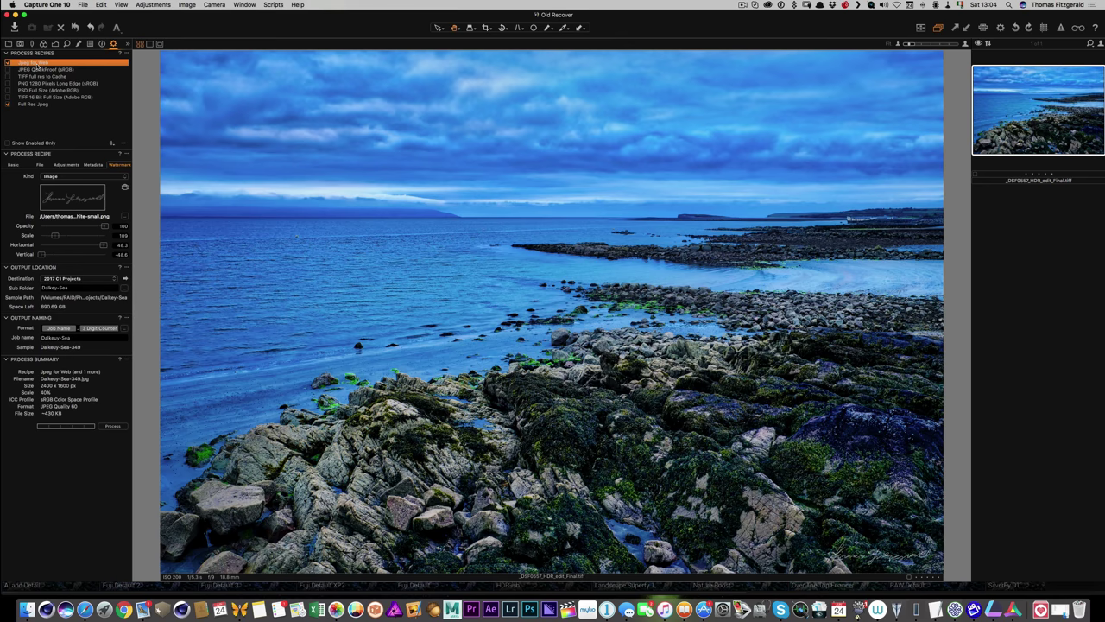